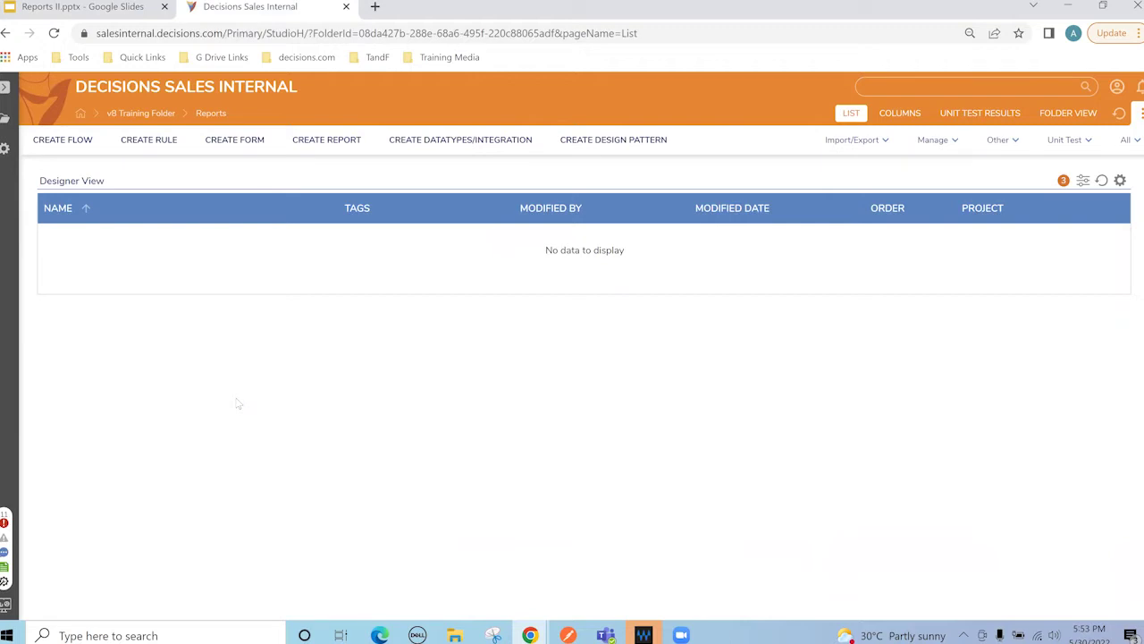
Create a new report named "Applicant Loan Request Report" in the Reports folder.
click(4, 87)
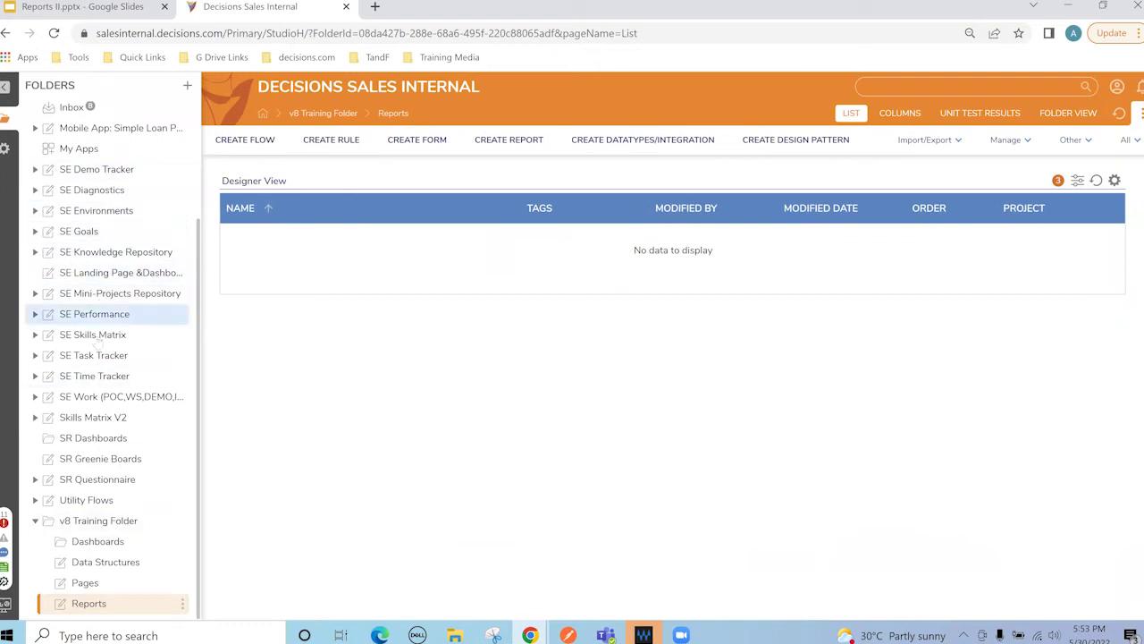
click(4, 87)
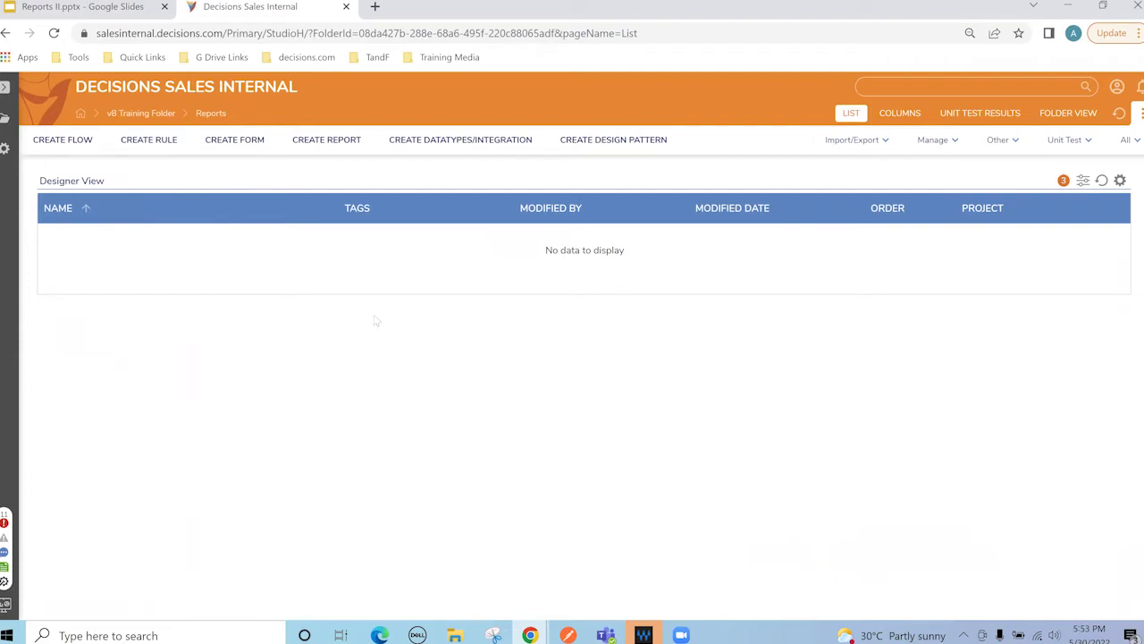
click(338, 143)
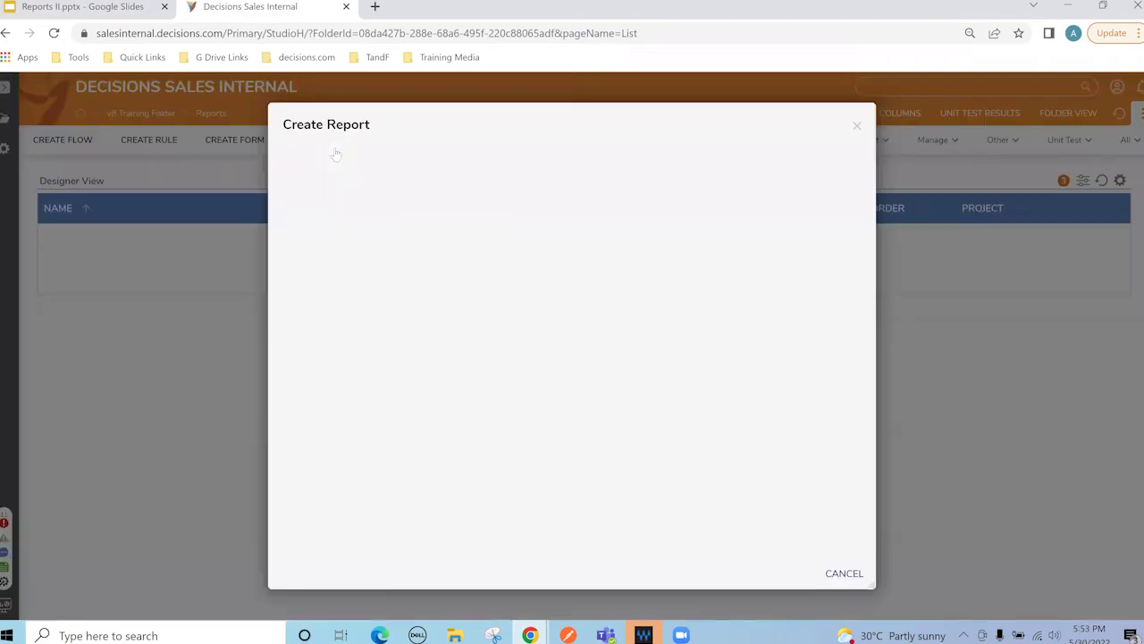
click(528, 296)
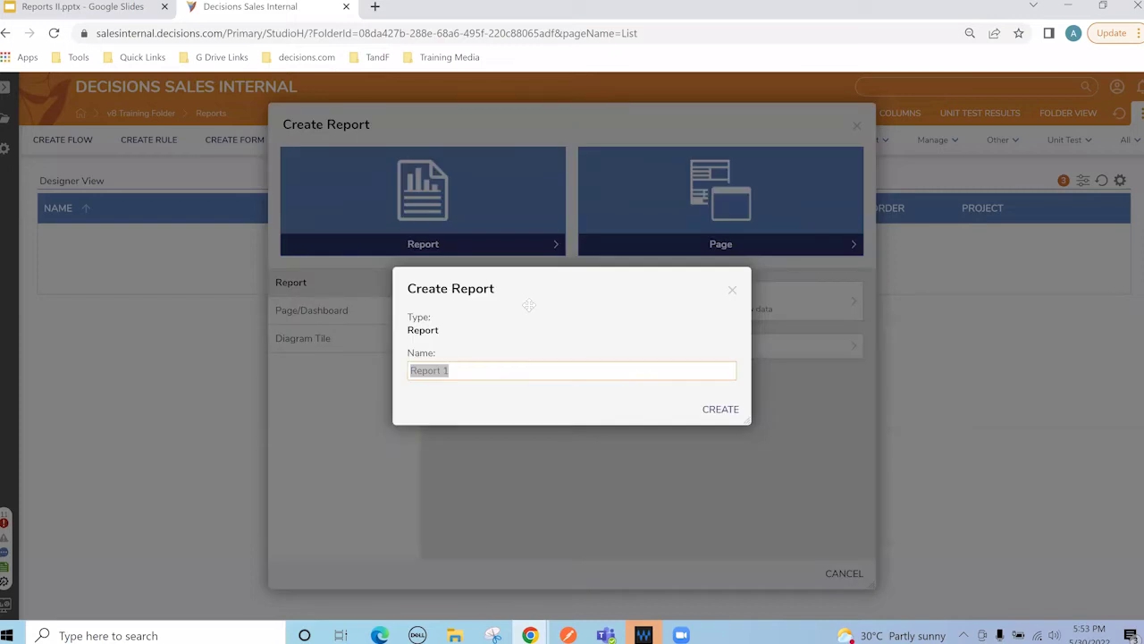
click(530, 306)
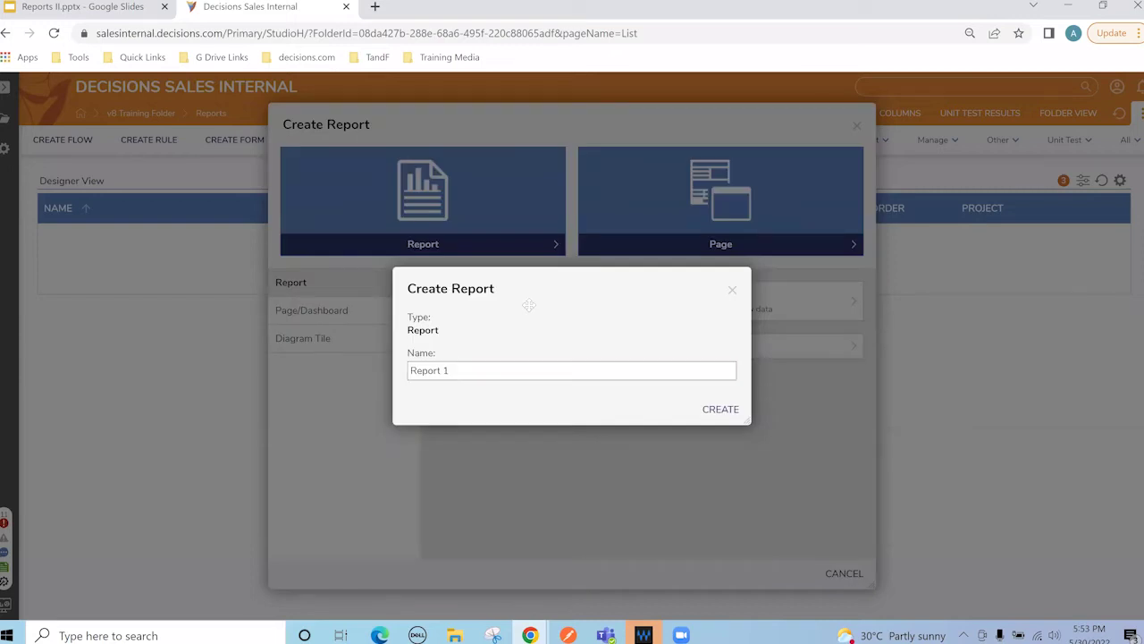
click(496, 377)
text(Applicant Loan Reuq)
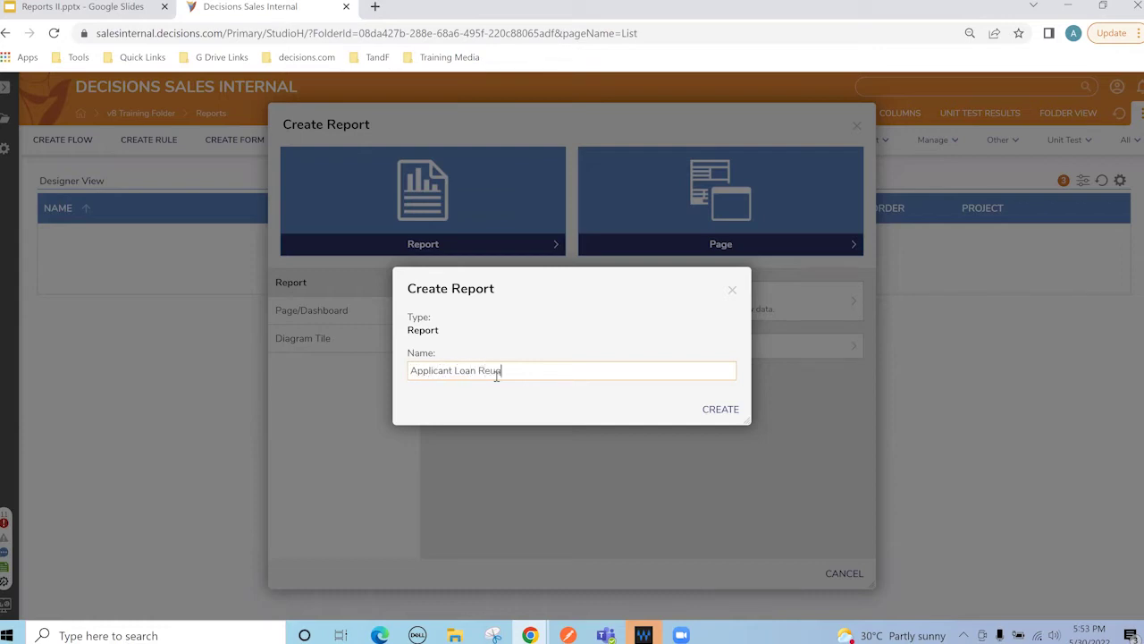
text(quest Report)
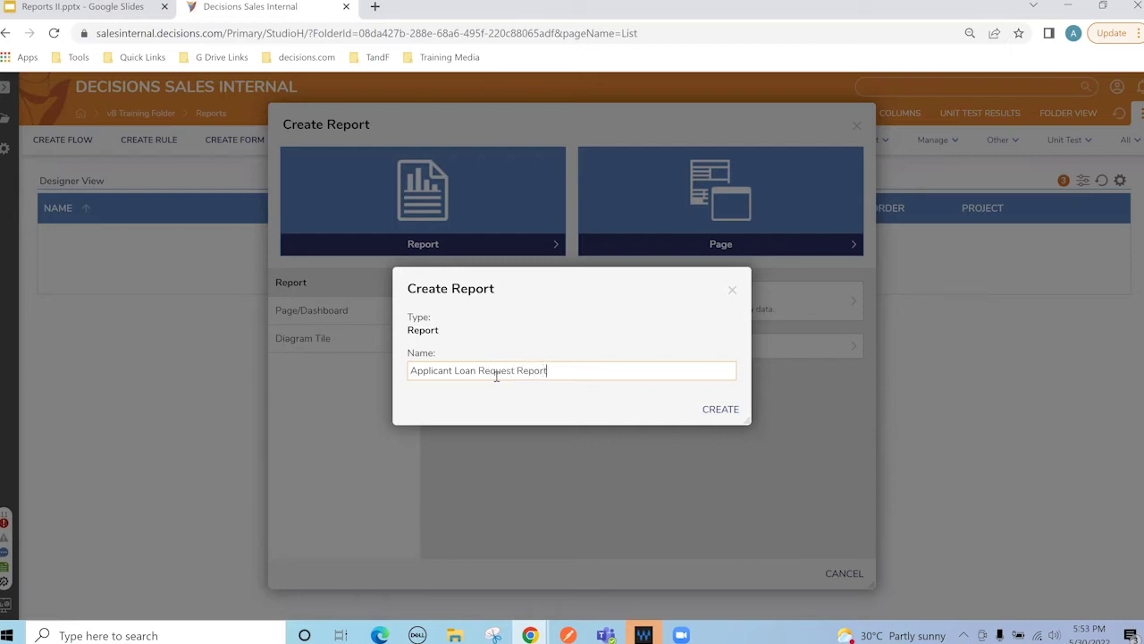
click(721, 411)
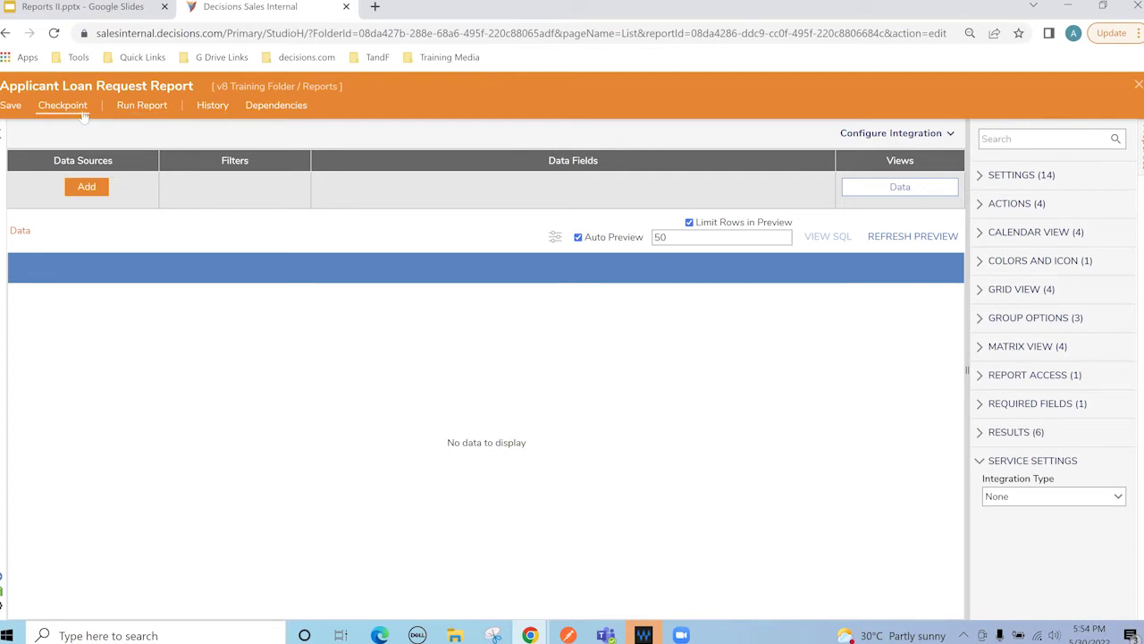
Search the data sources for "applicant" and add Applicant Loan Request to the report.
click(86, 190)
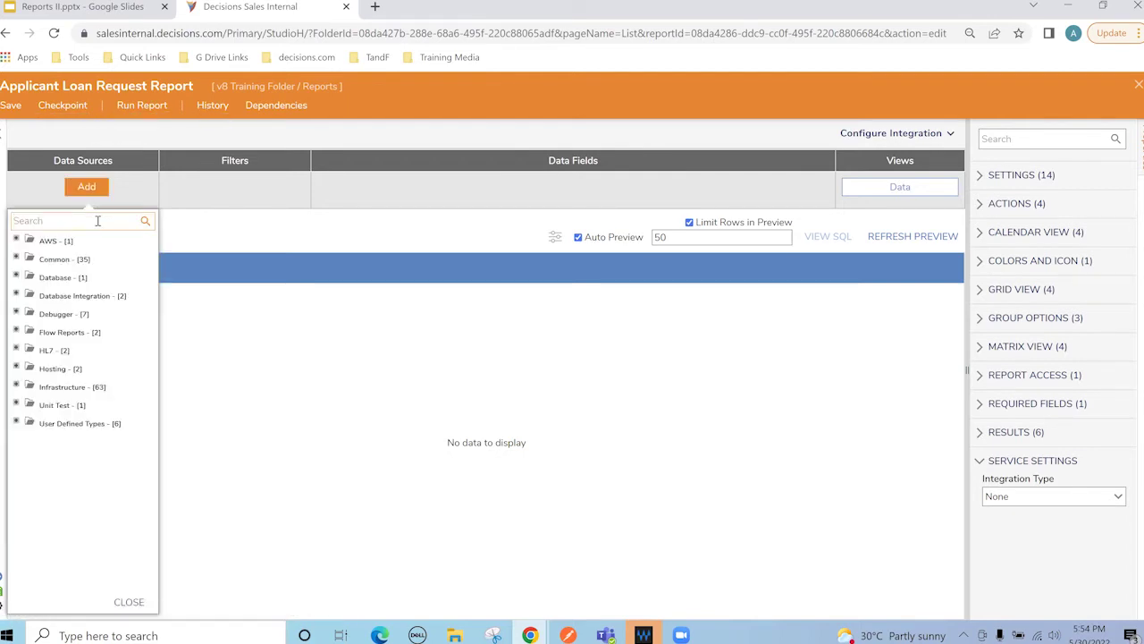
text(applicant)
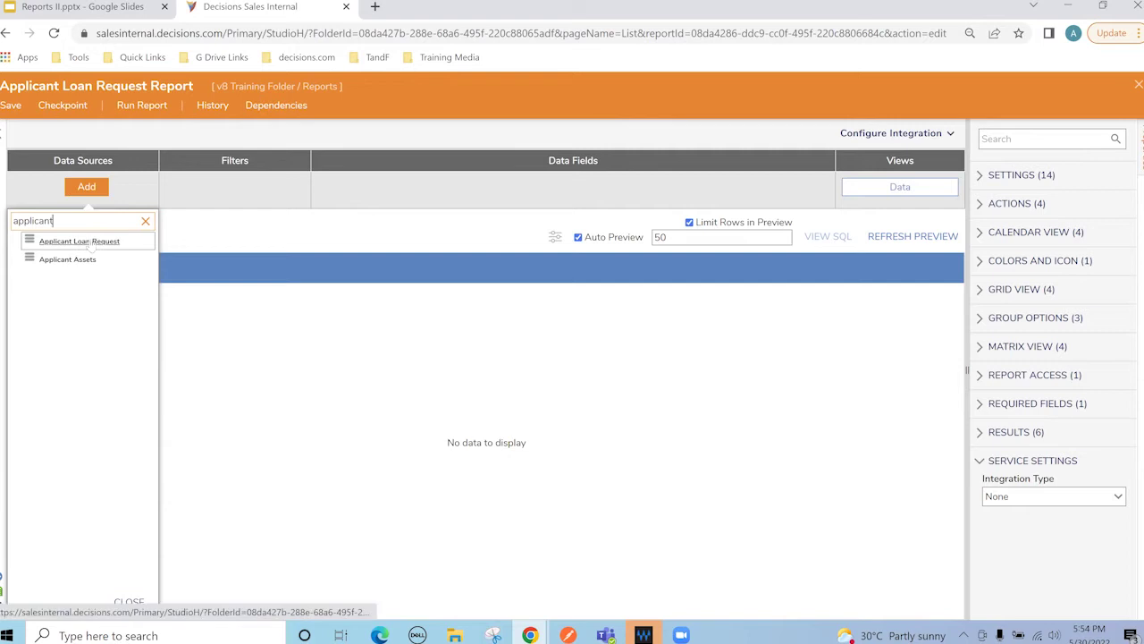
click(99, 241)
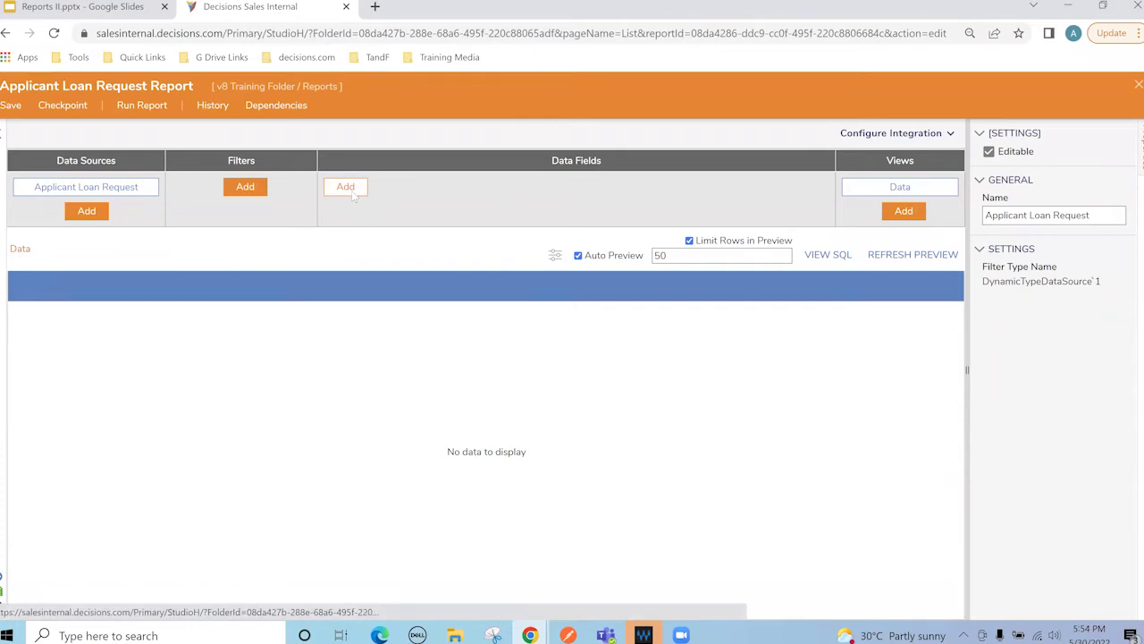
Add the data fields User Id, Employment Status, Salary, Other Income, Requested Loan Amount, Loan Rank, Dob and Credit Score, in that order.
click(345, 187)
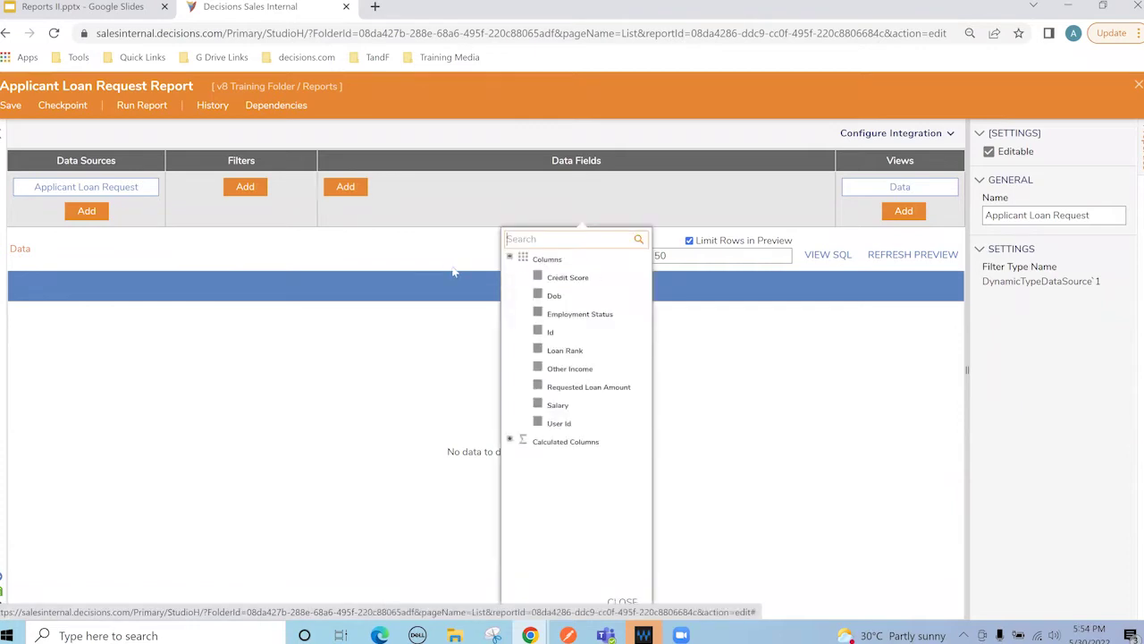
click(606, 426)
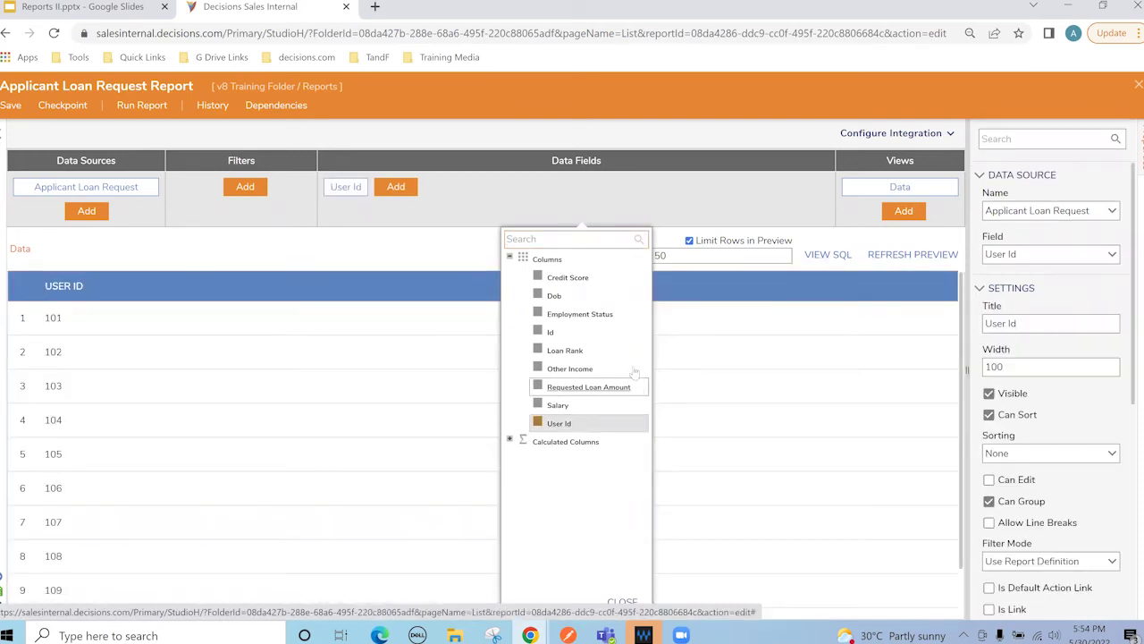
click(630, 320)
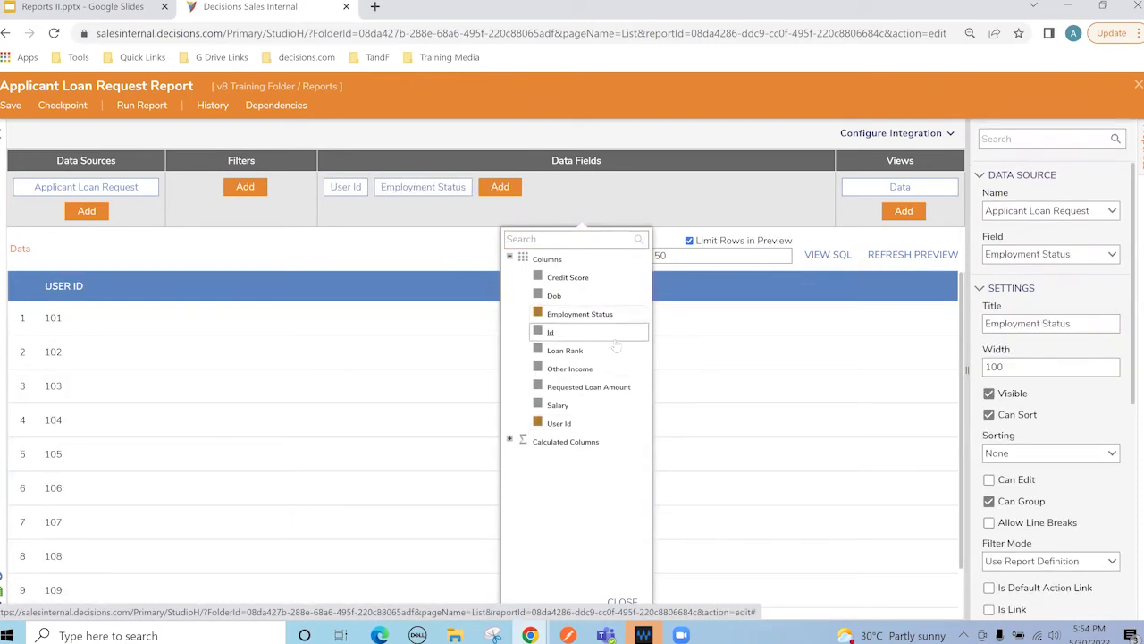
click(586, 404)
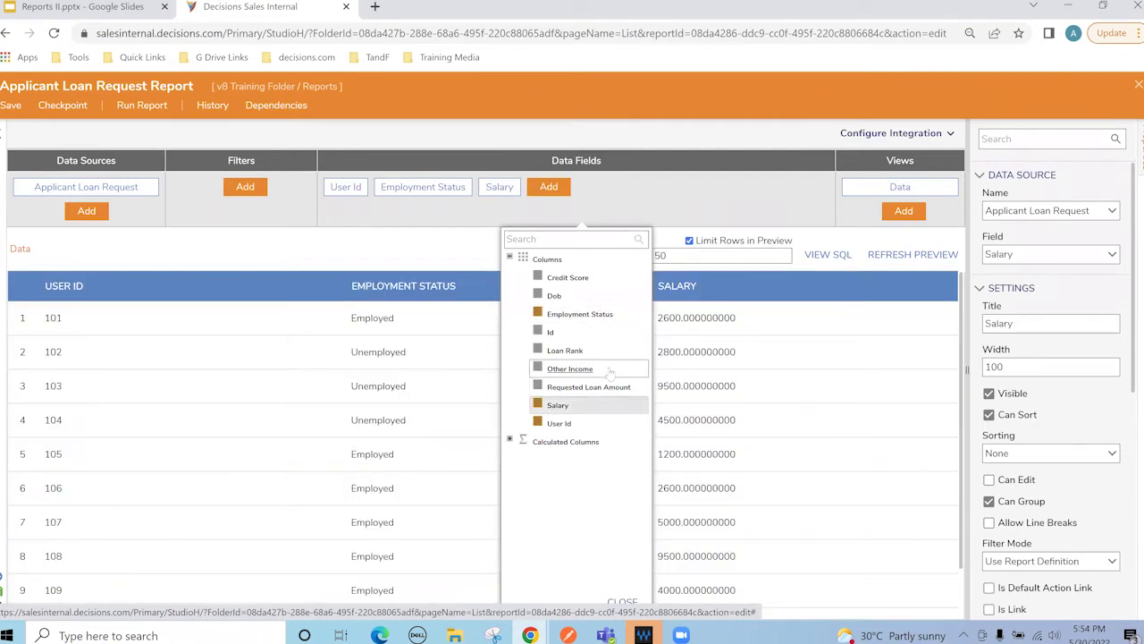
click(610, 370)
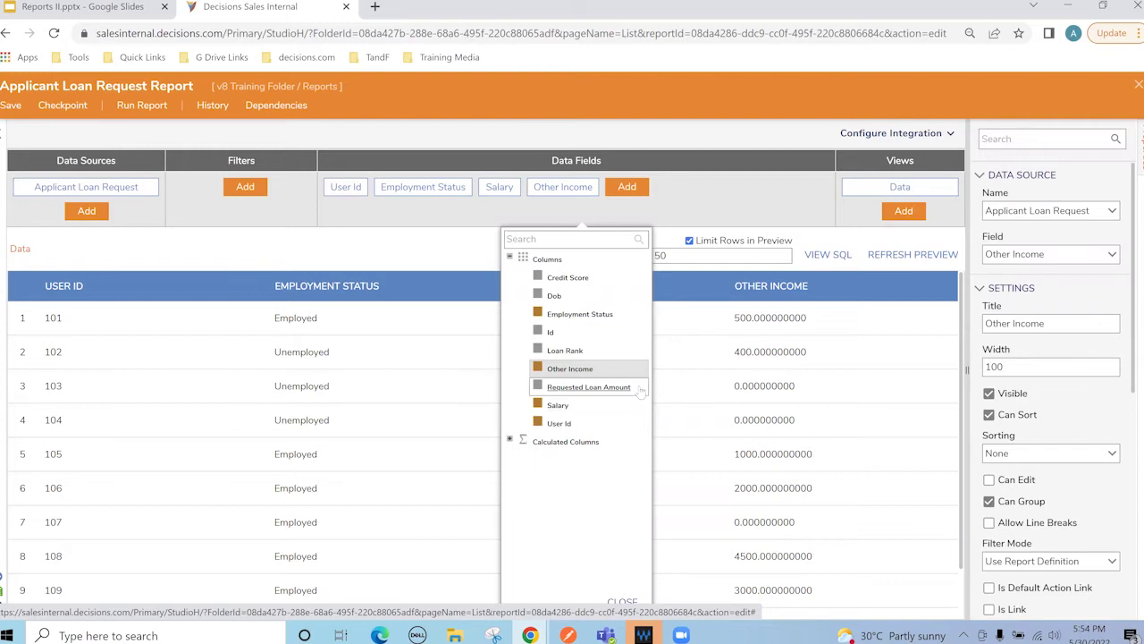
click(640, 391)
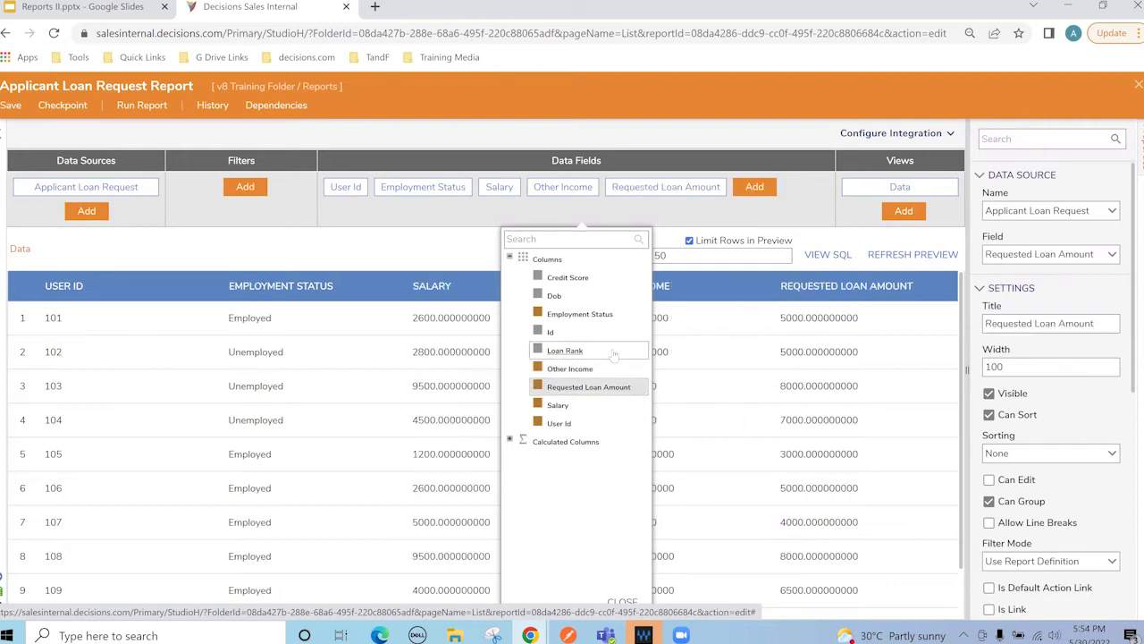
click(613, 353)
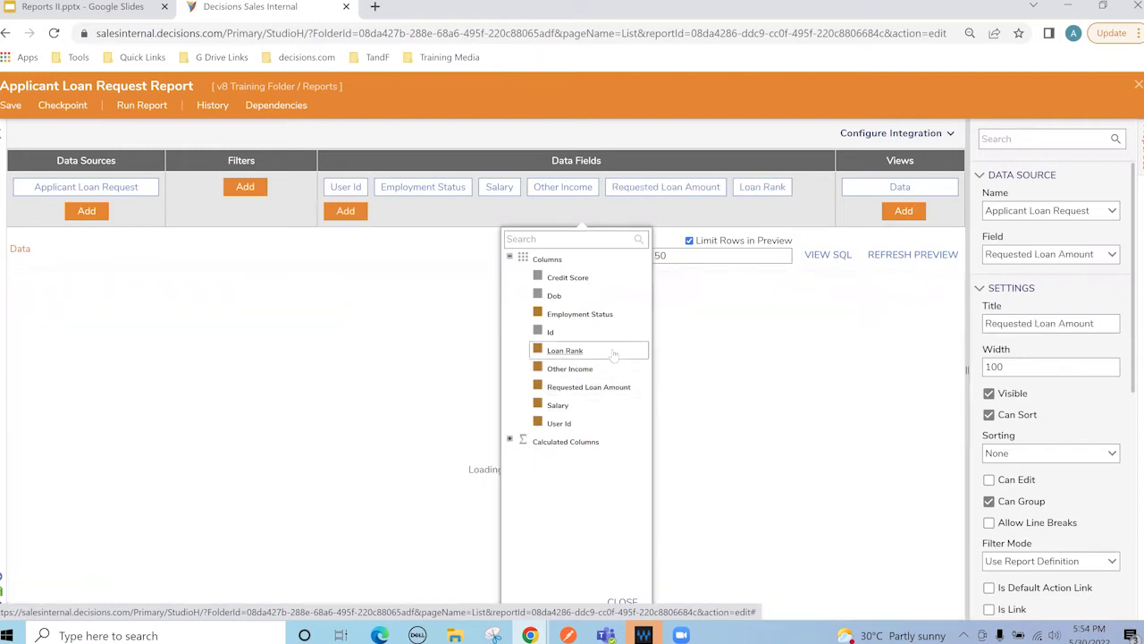
click(590, 298)
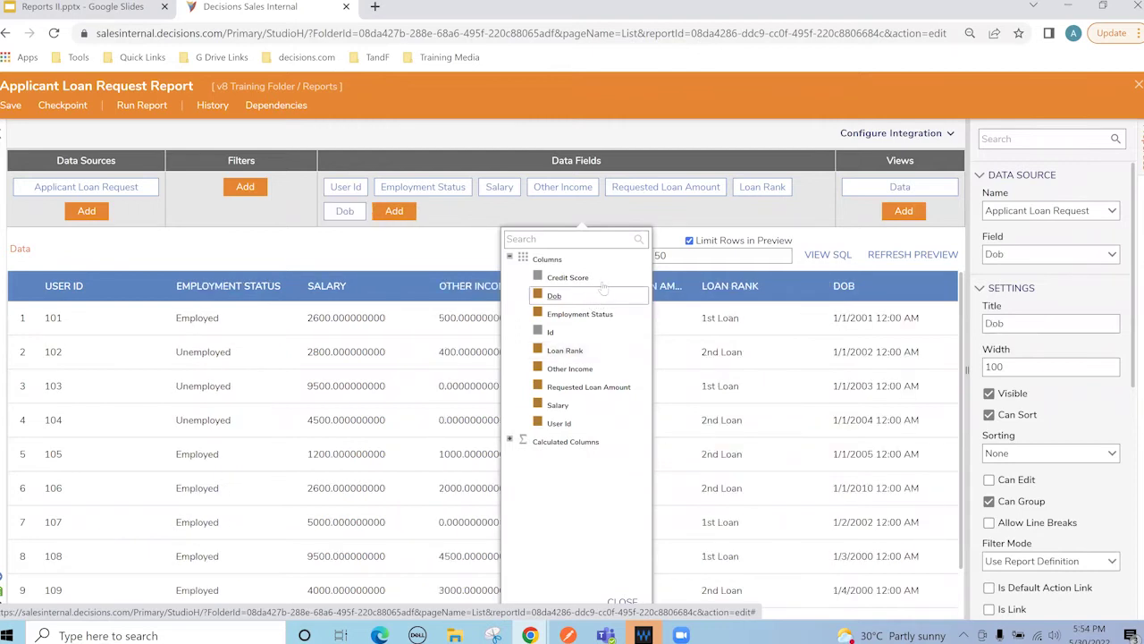
click(590, 278)
click(404, 251)
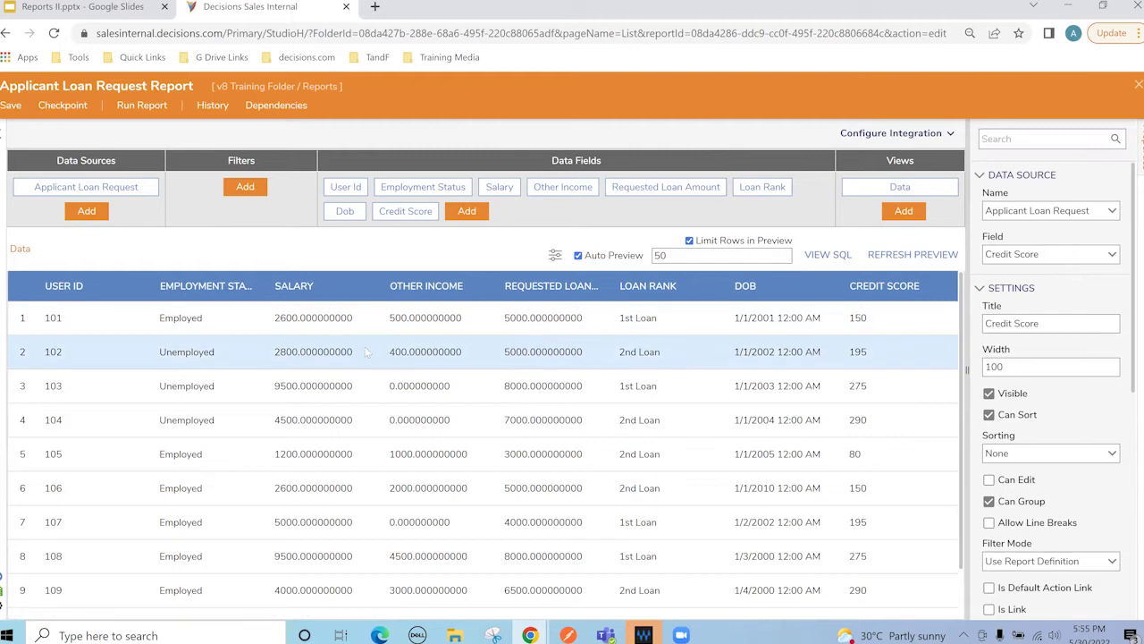
Set the display format of the Salary data field to Currency.
click(494, 190)
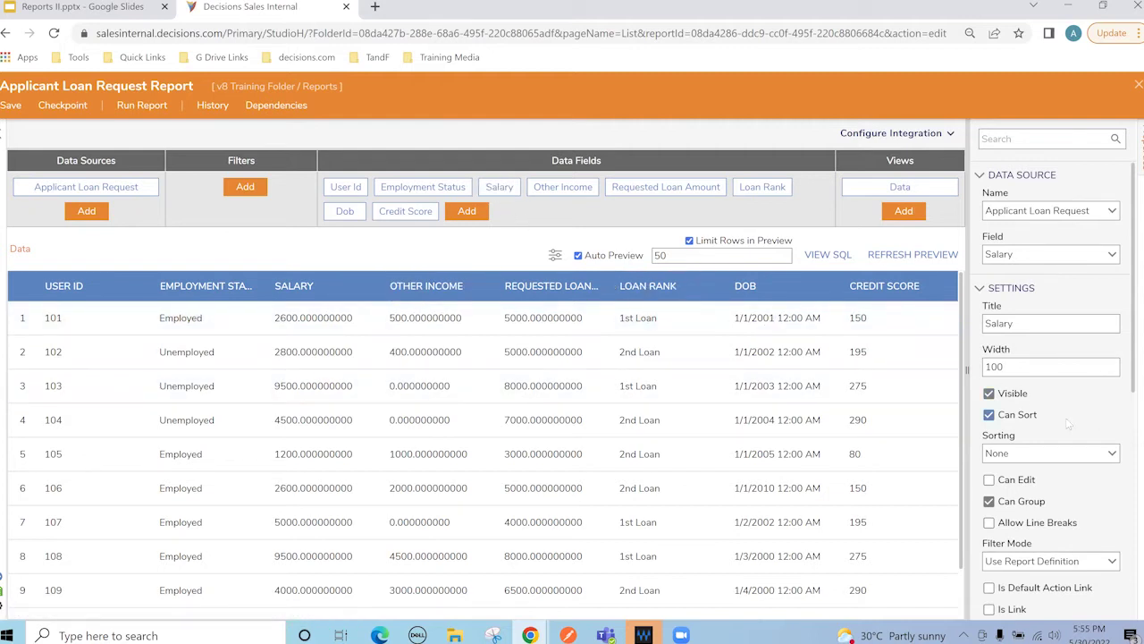
scroll(1068, 420, down, 1)
scroll(1065, 418, down, 4)
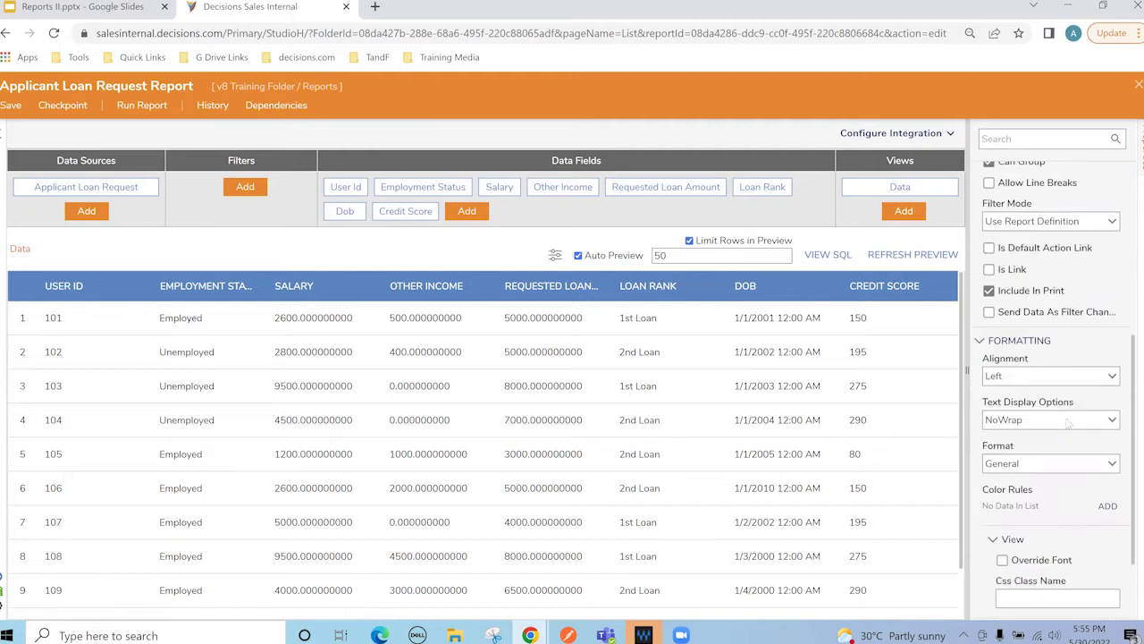
click(1111, 426)
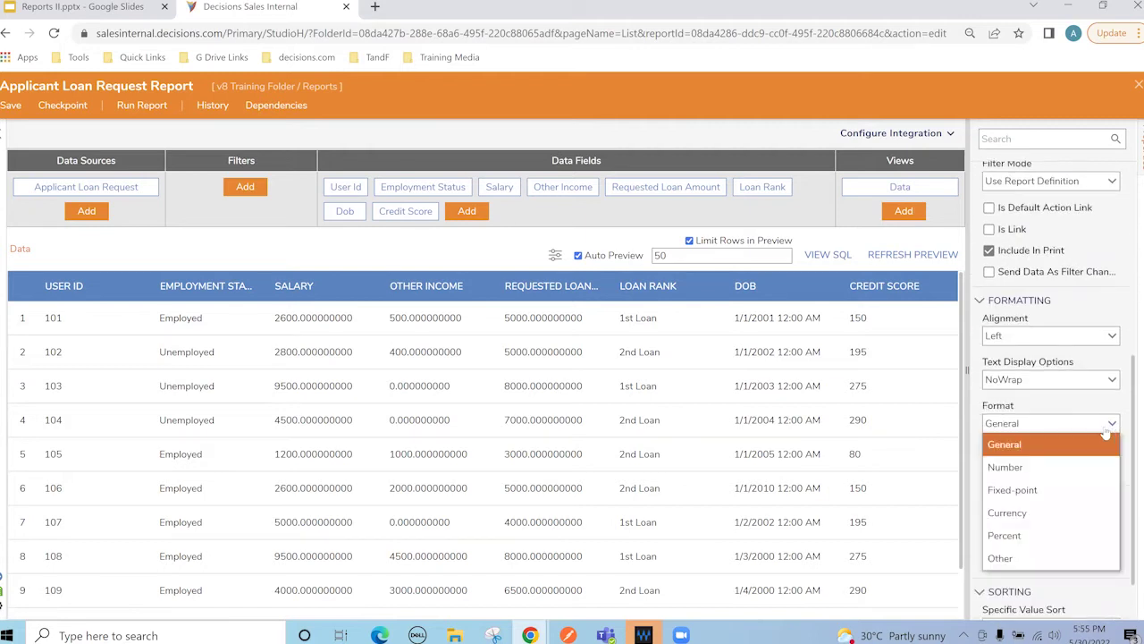
click(1042, 517)
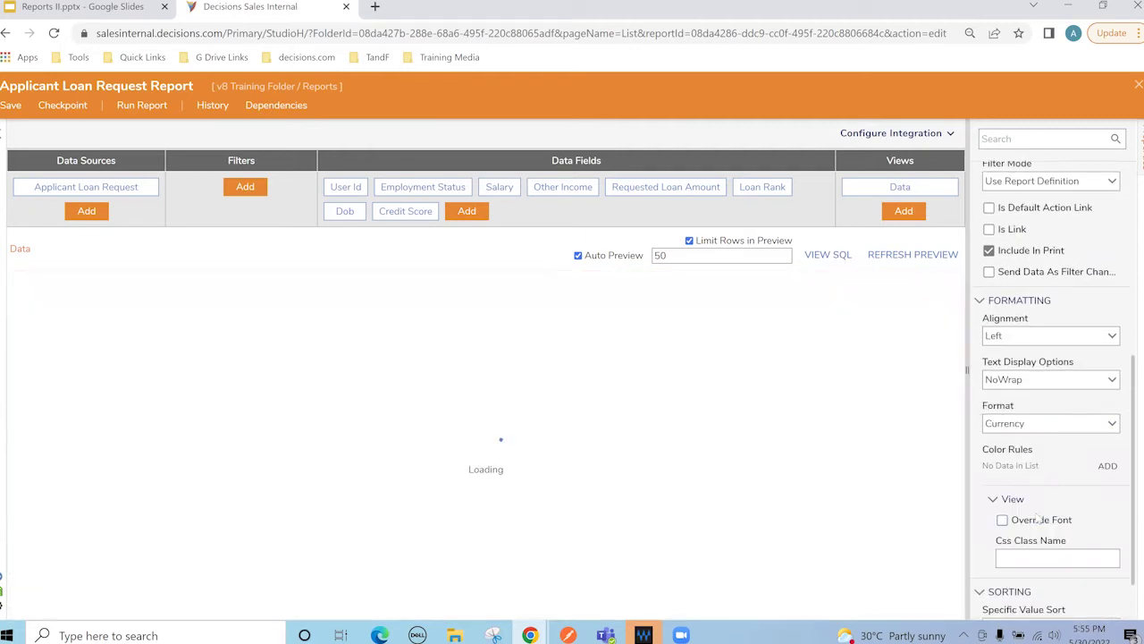
Set the display format of the Other Income data field to Currency.
click(562, 186)
scroll(1068, 442, down, 5)
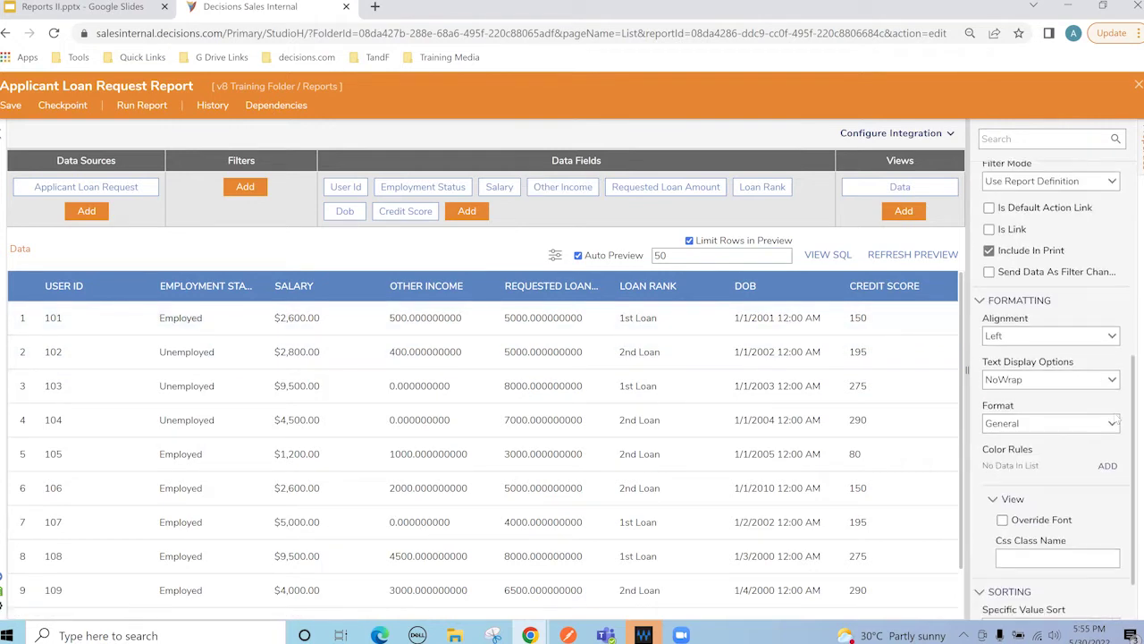
click(1112, 422)
click(1034, 517)
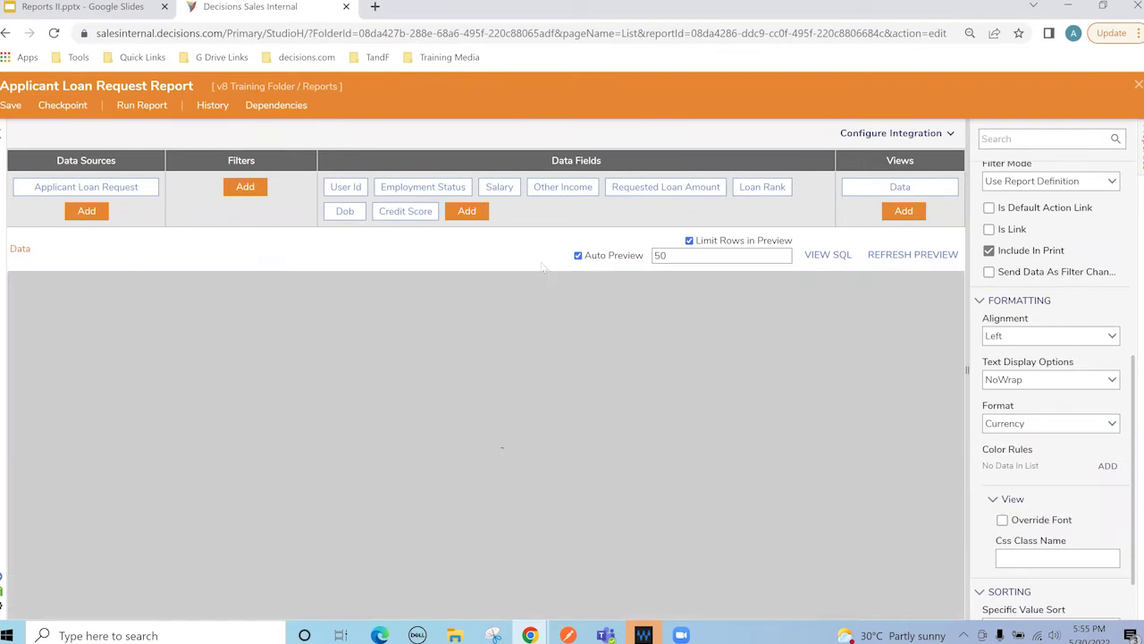
Set the display format of the Requested Loan Amount data field to Currency.
click(645, 192)
scroll(1055, 402, down, 5)
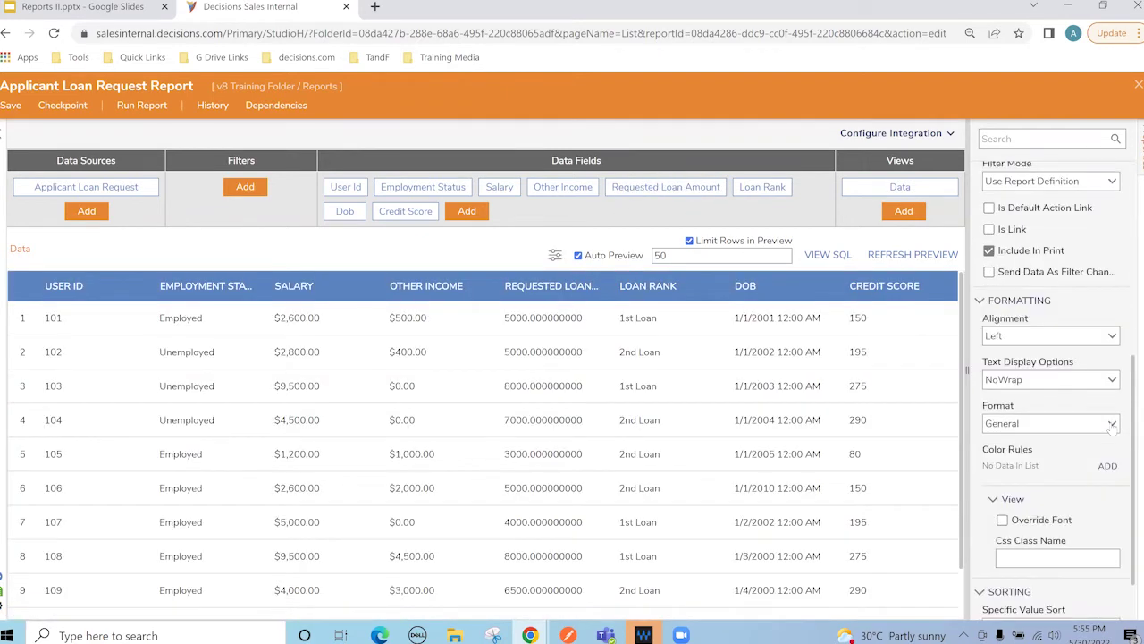
click(1112, 424)
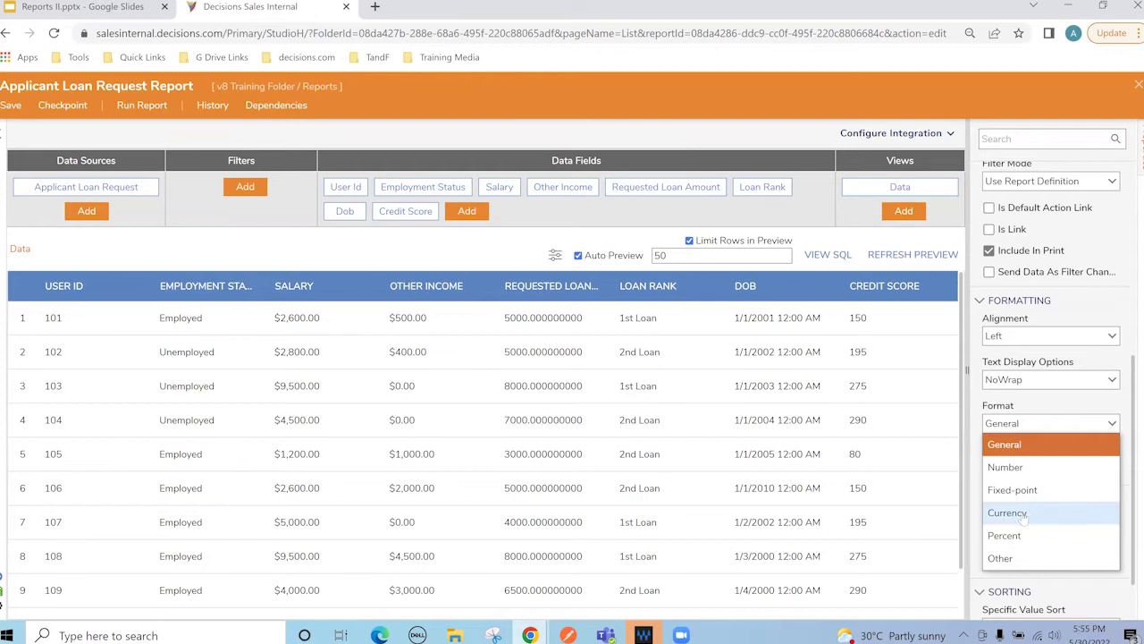
click(1024, 515)
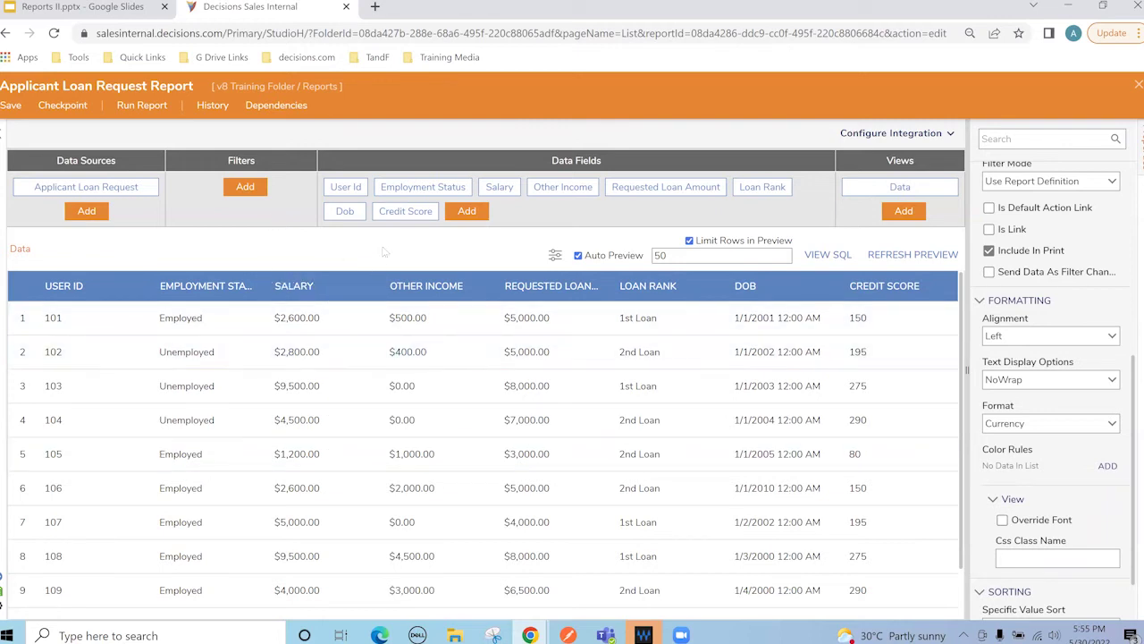
Set the display format of the Dob data field to Short Date and save the report.
click(344, 215)
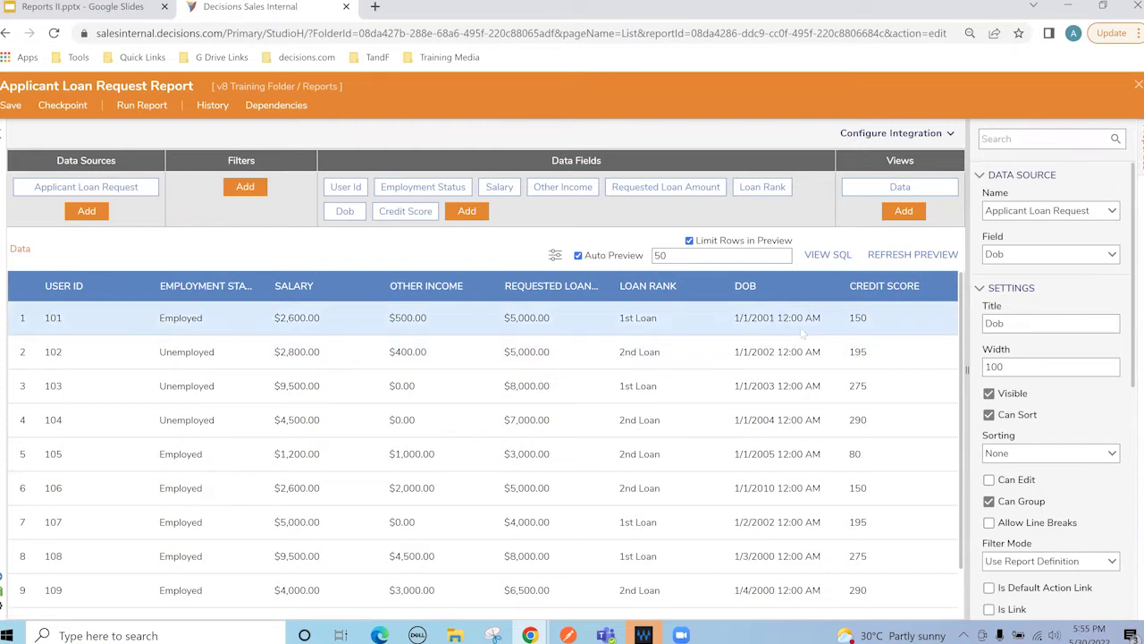
scroll(1039, 420, down, 3)
scroll(1040, 420, down, 3)
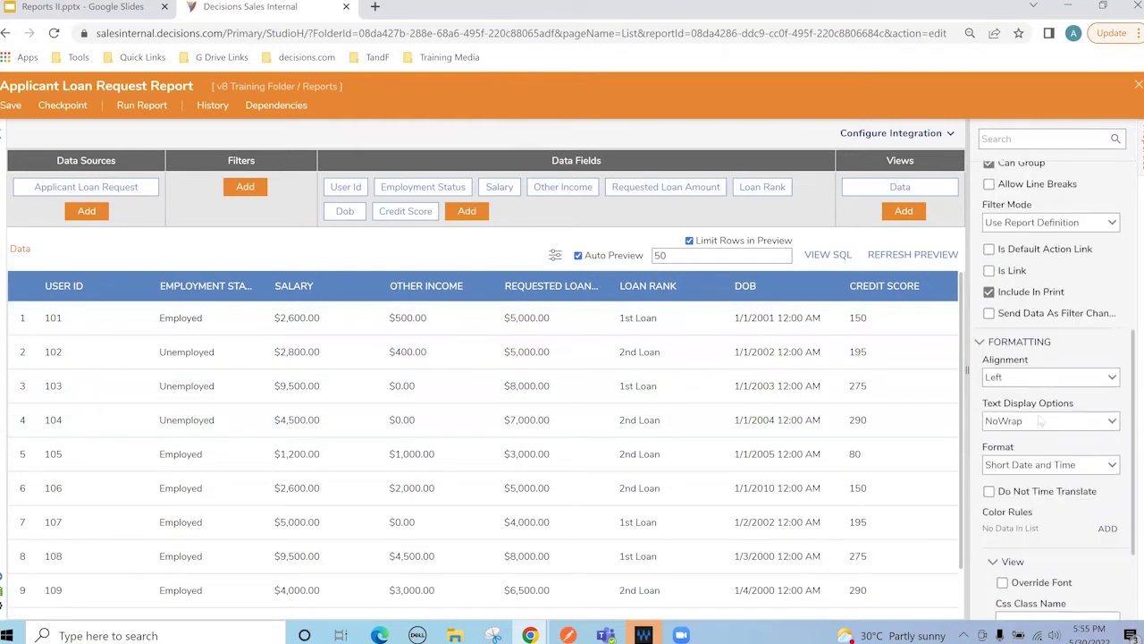
click(1117, 438)
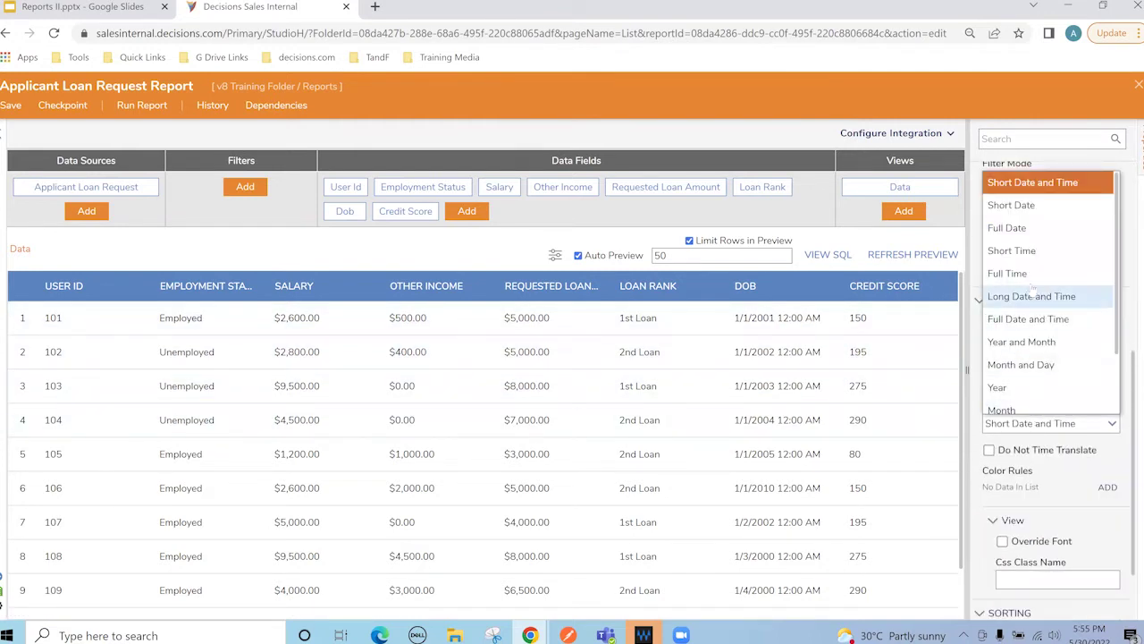
click(1026, 208)
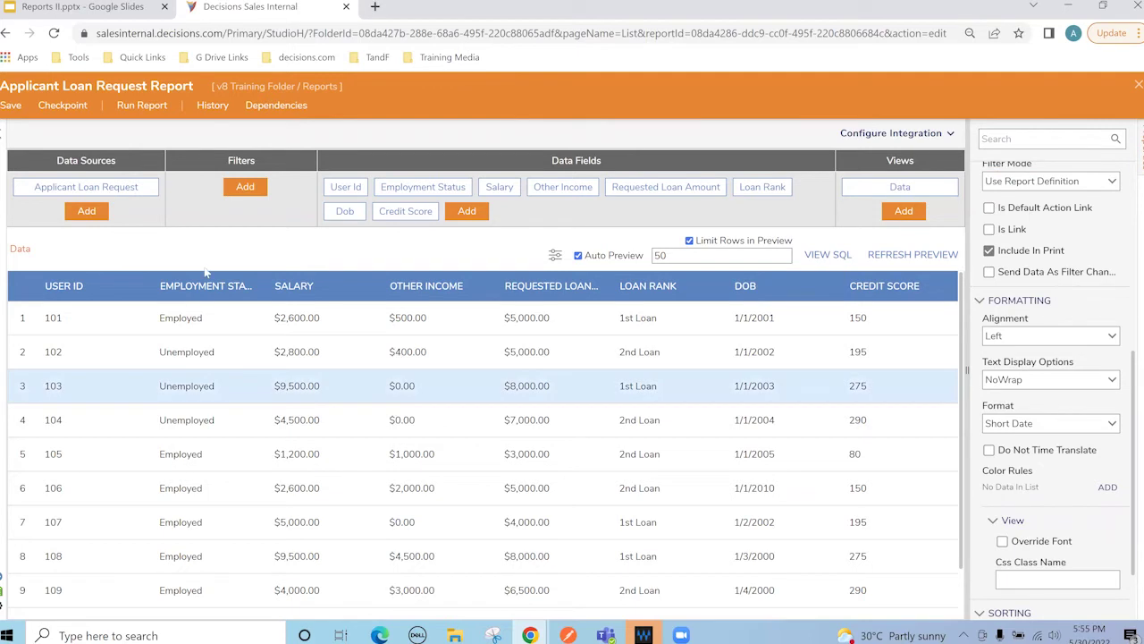
click(11, 105)
Add a color rule to the Credit Score data field and create a Statement Rule named Check Credit Score Rule for it.
click(411, 218)
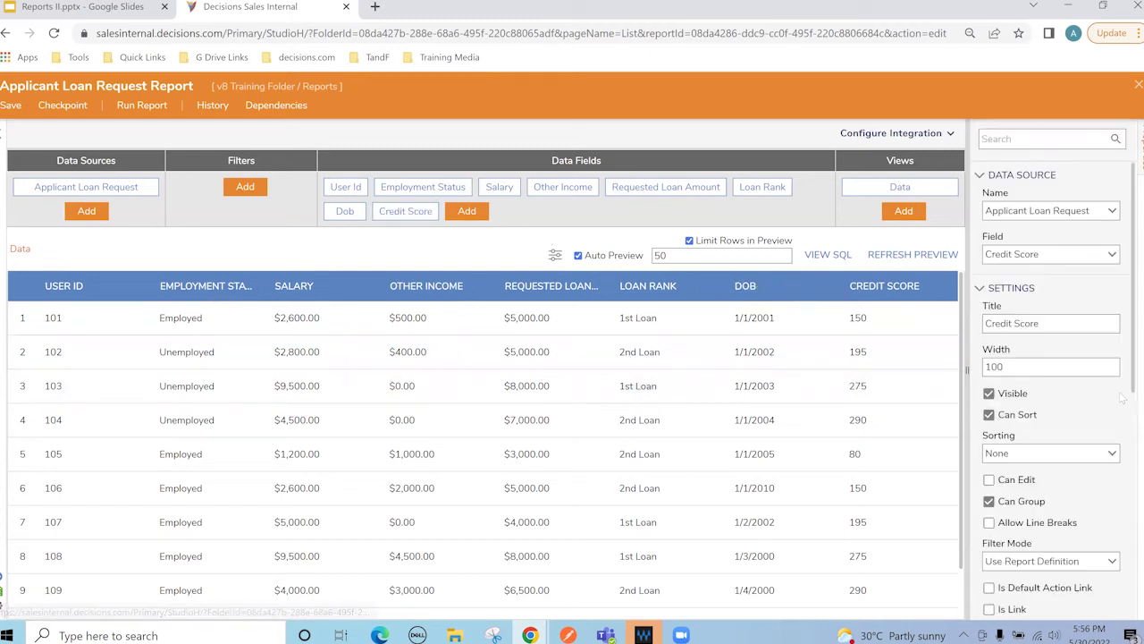
scroll(1076, 396, down, 3)
scroll(1076, 396, down, 3)
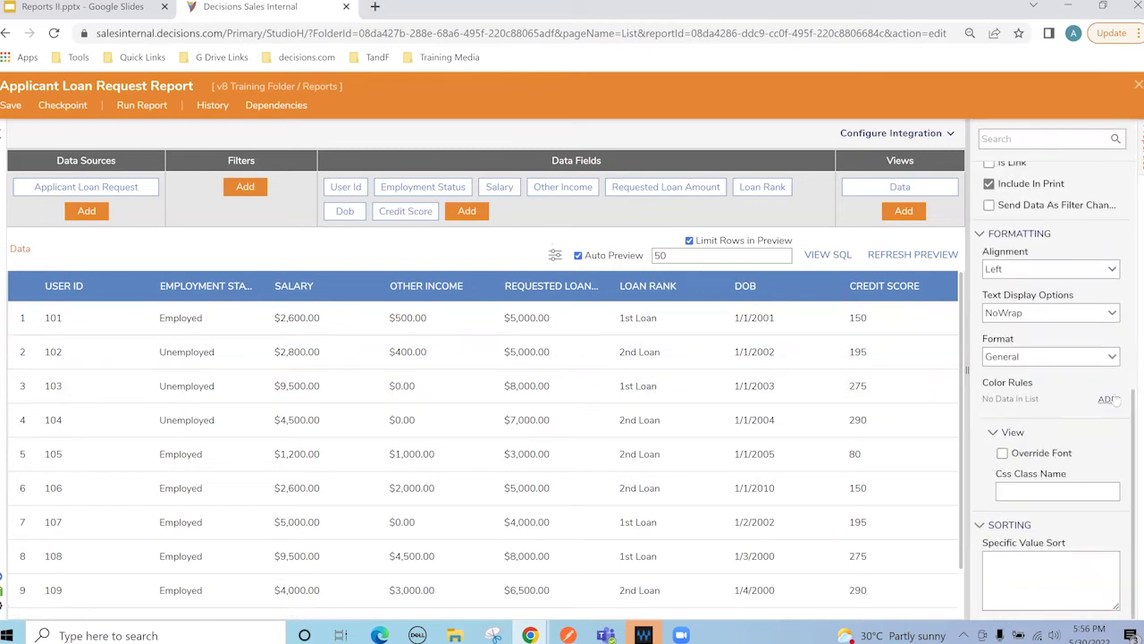
click(1107, 400)
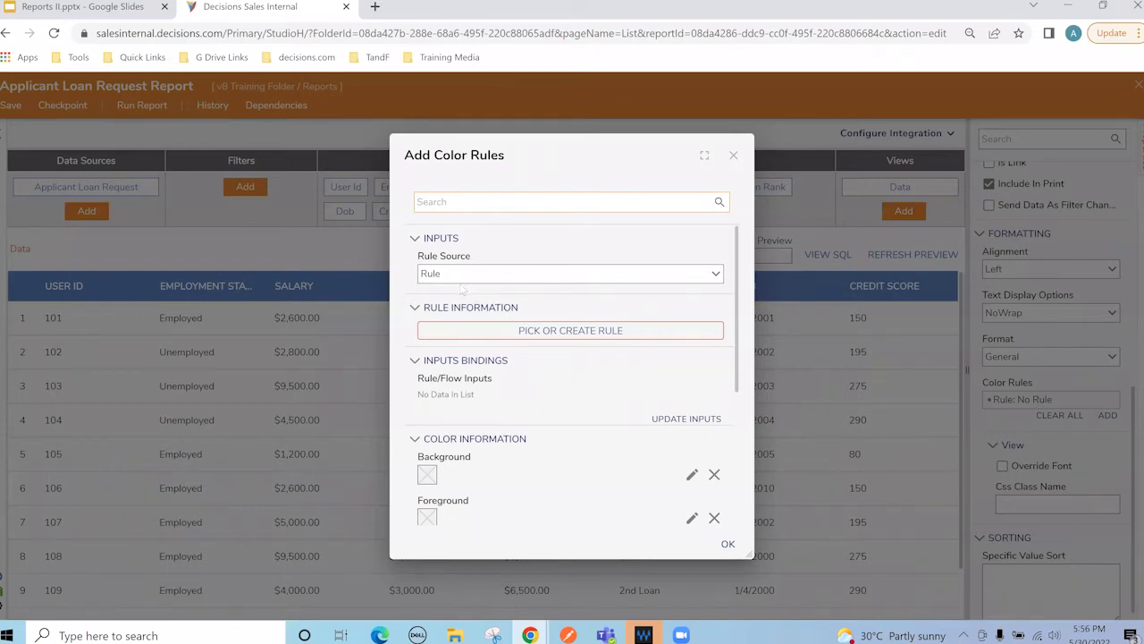
click(562, 331)
click(464, 436)
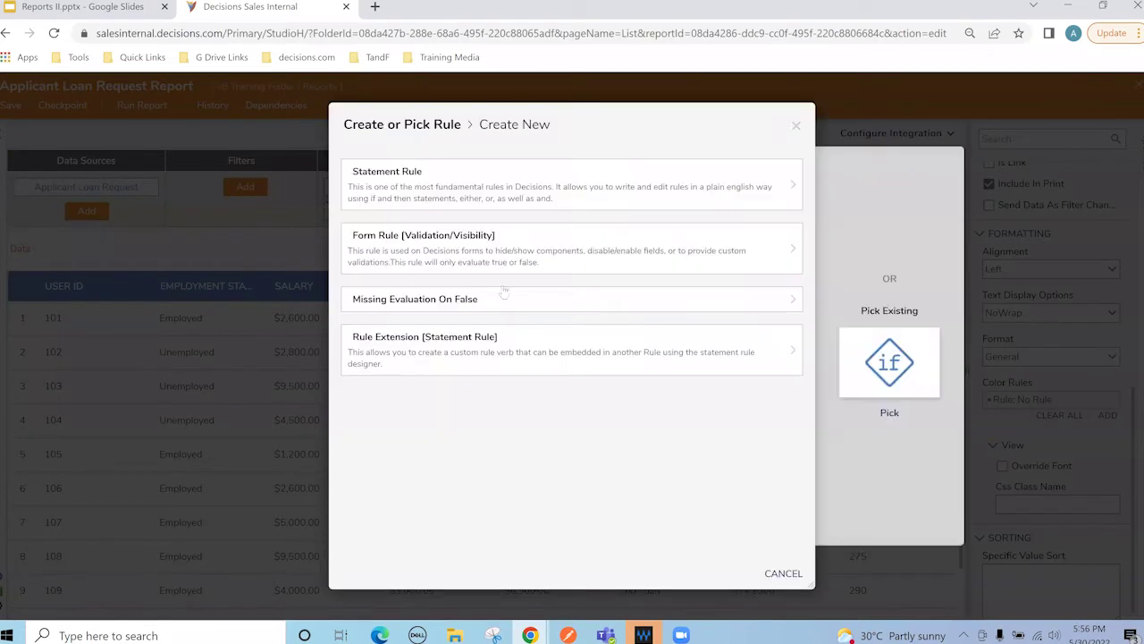
click(482, 199)
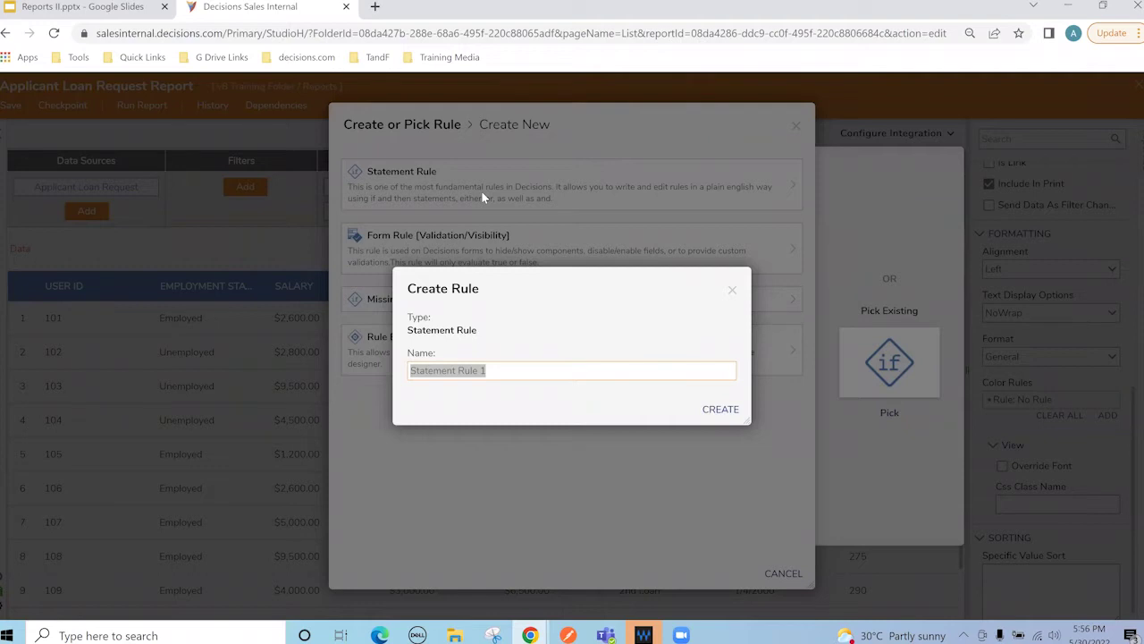
text(Check Credit Sco)
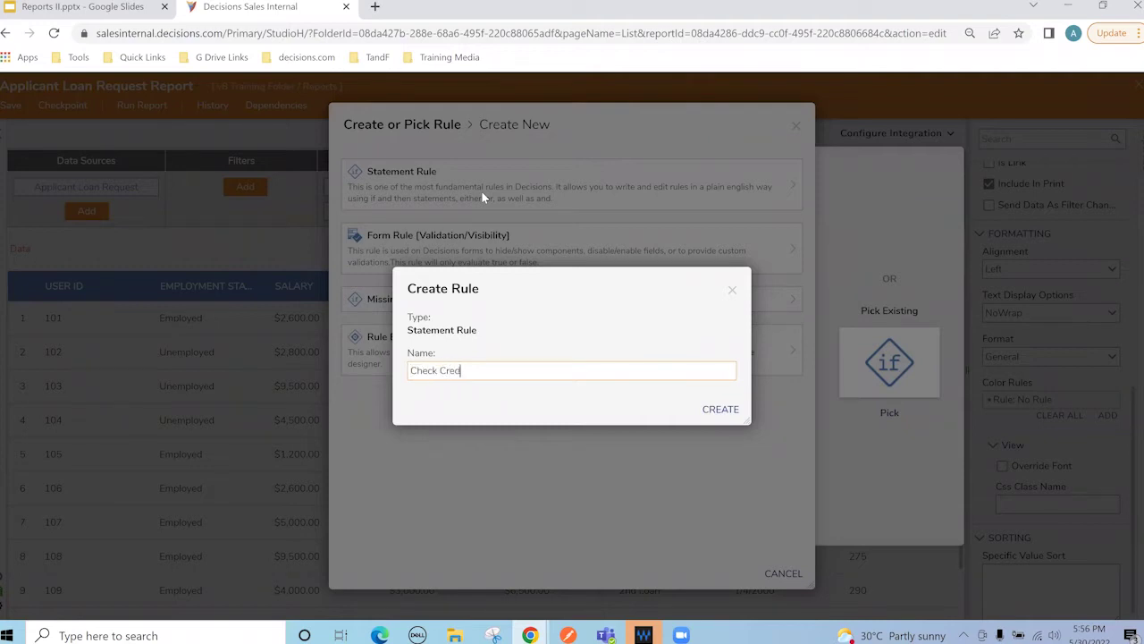
text(re Rule)
click(721, 409)
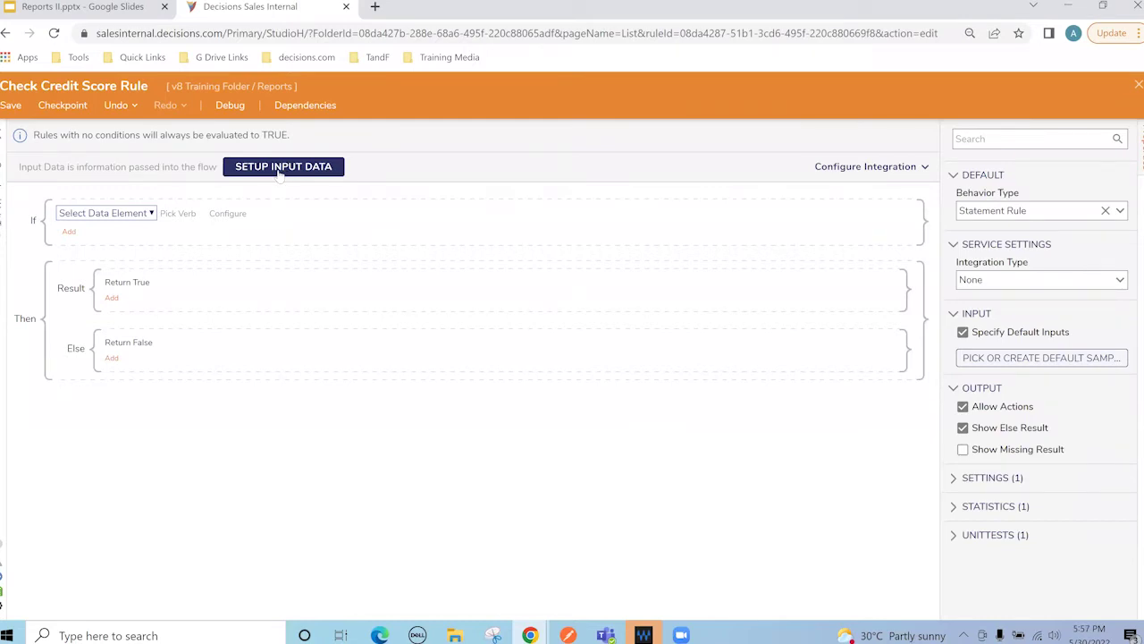
Define the rule's input data as Credit Score with the type Int32 [Number] and save it.
click(282, 168)
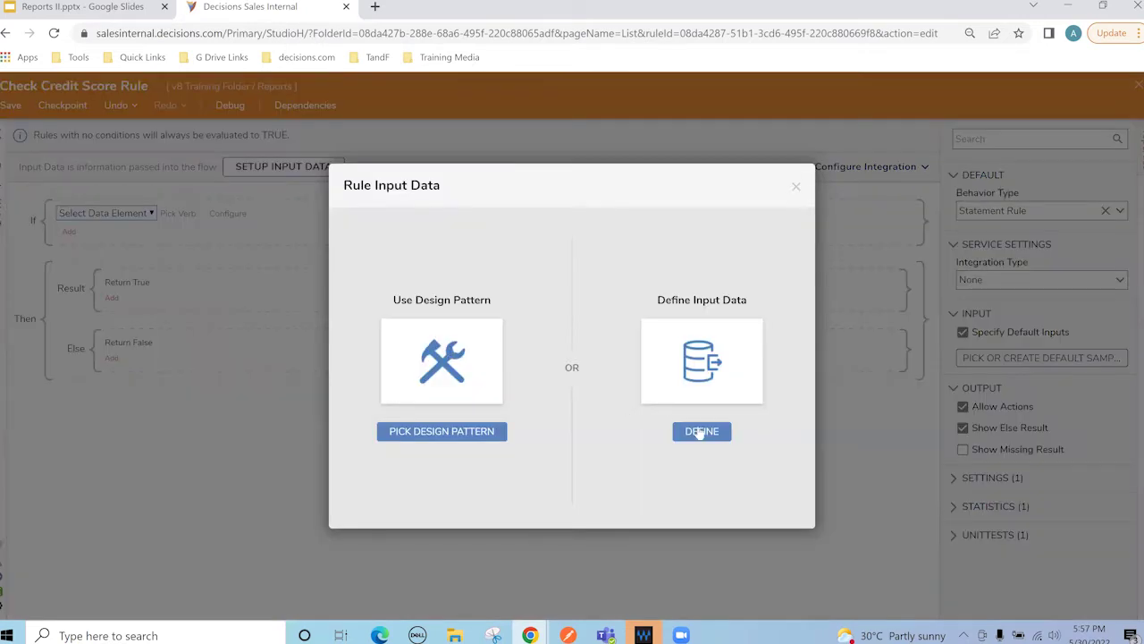
text(Credit Score)
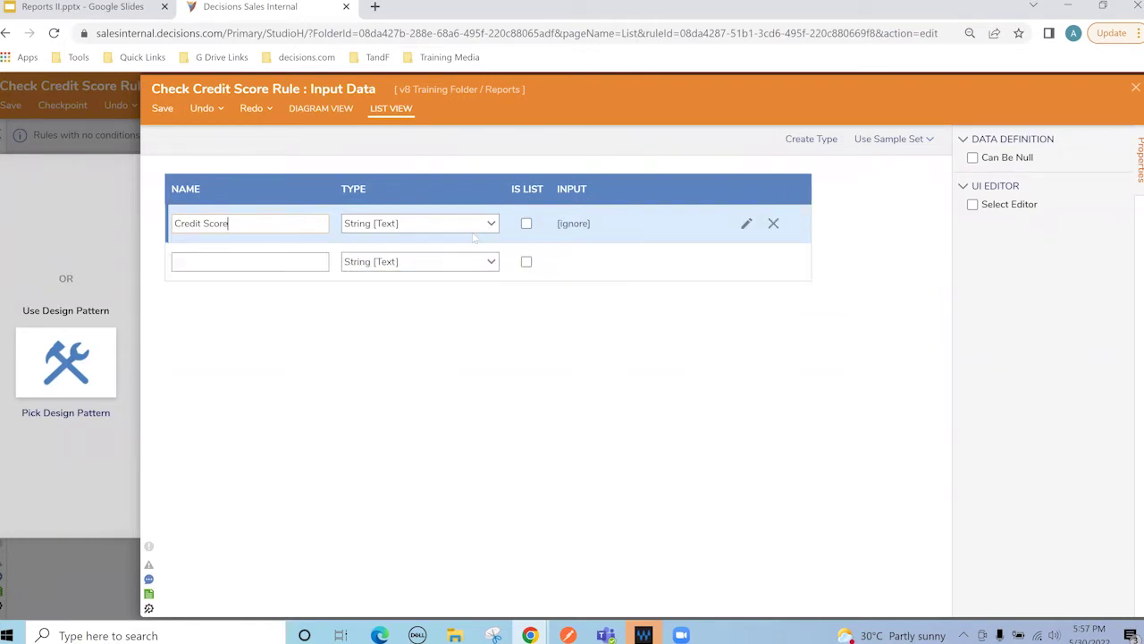
click(490, 228)
click(393, 264)
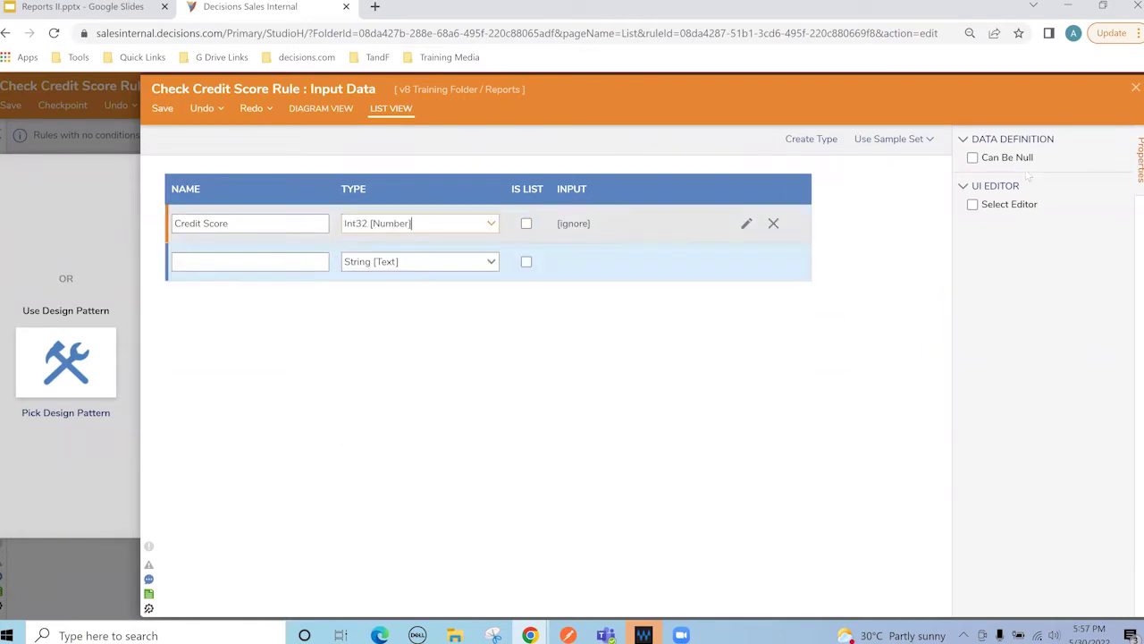
key(Escape)
click(726, 379)
Set the rule's condition to Credit Score Less Than Or Equal To 100, and save and close the rule.
click(112, 216)
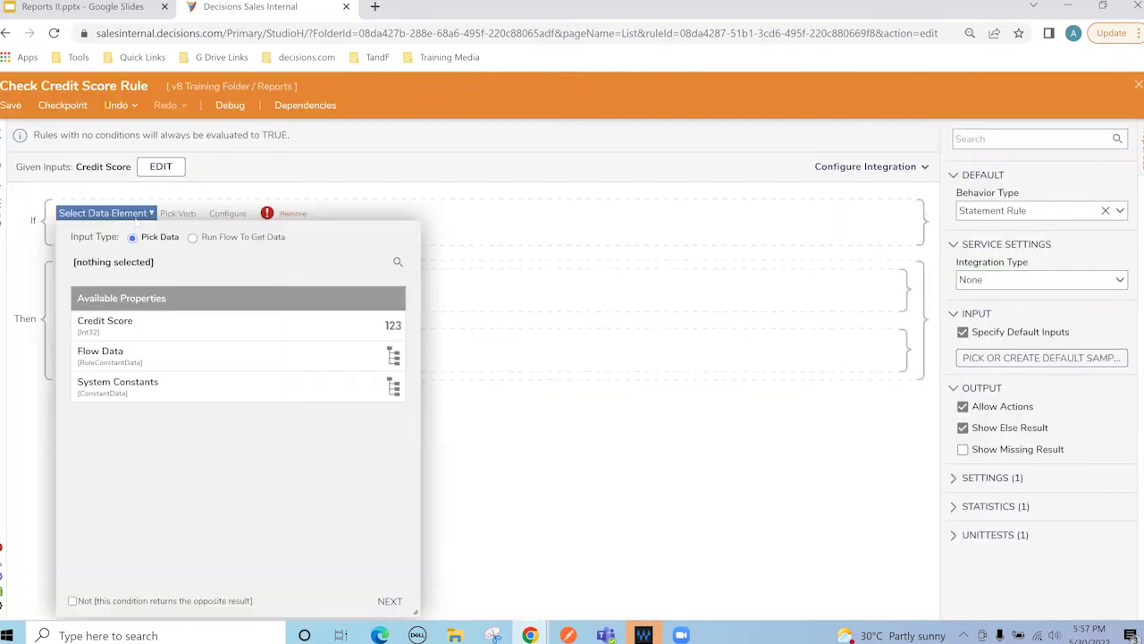
click(155, 329)
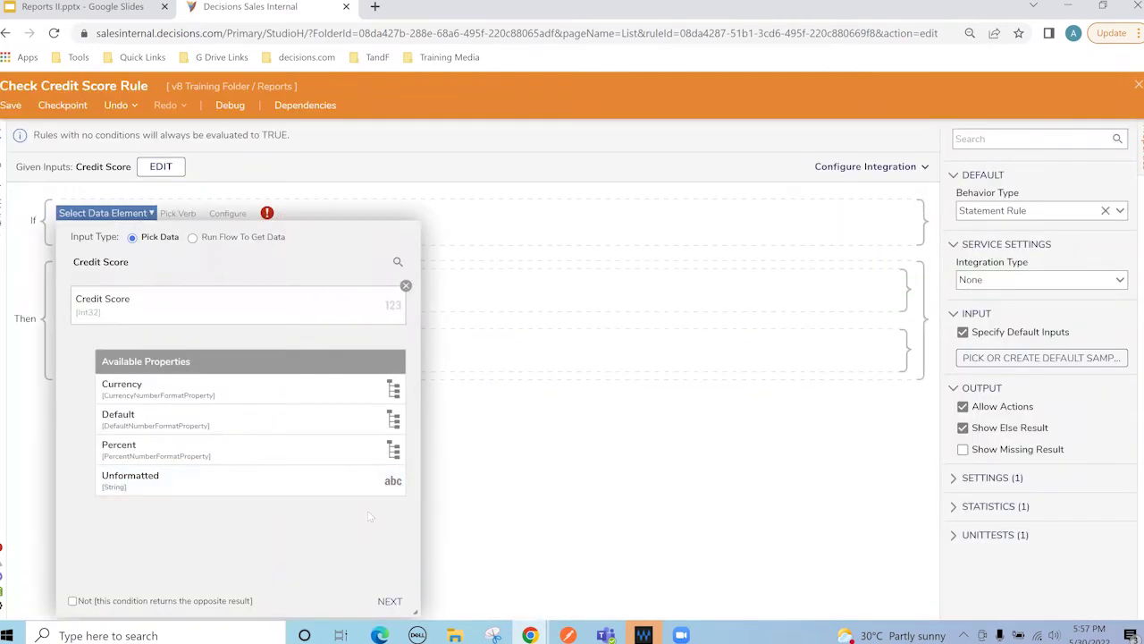
click(391, 601)
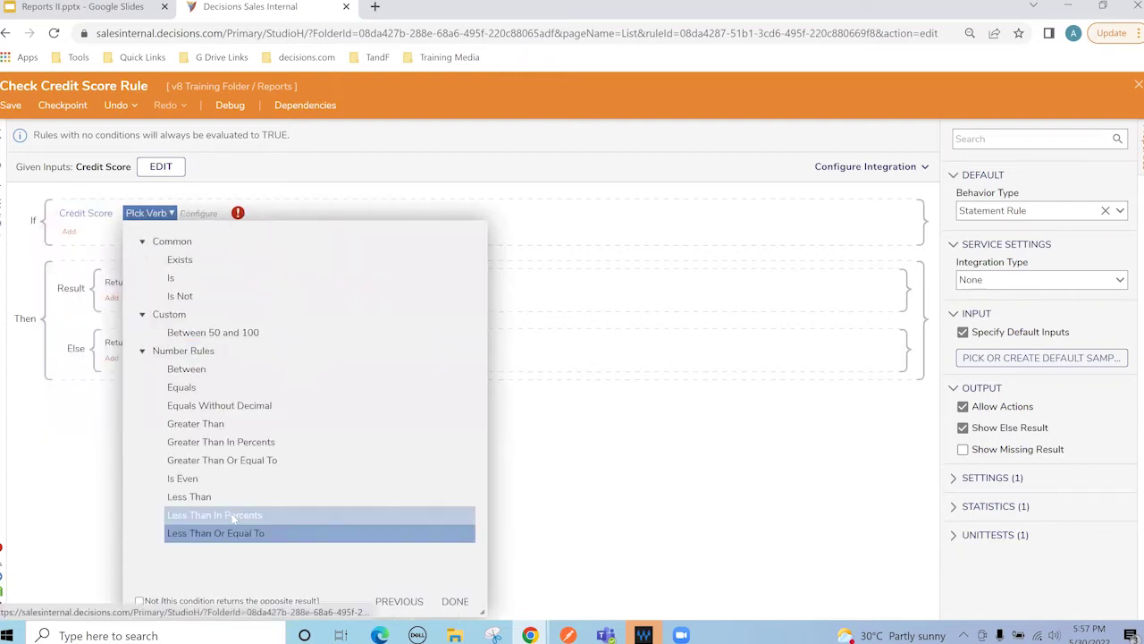
click(231, 532)
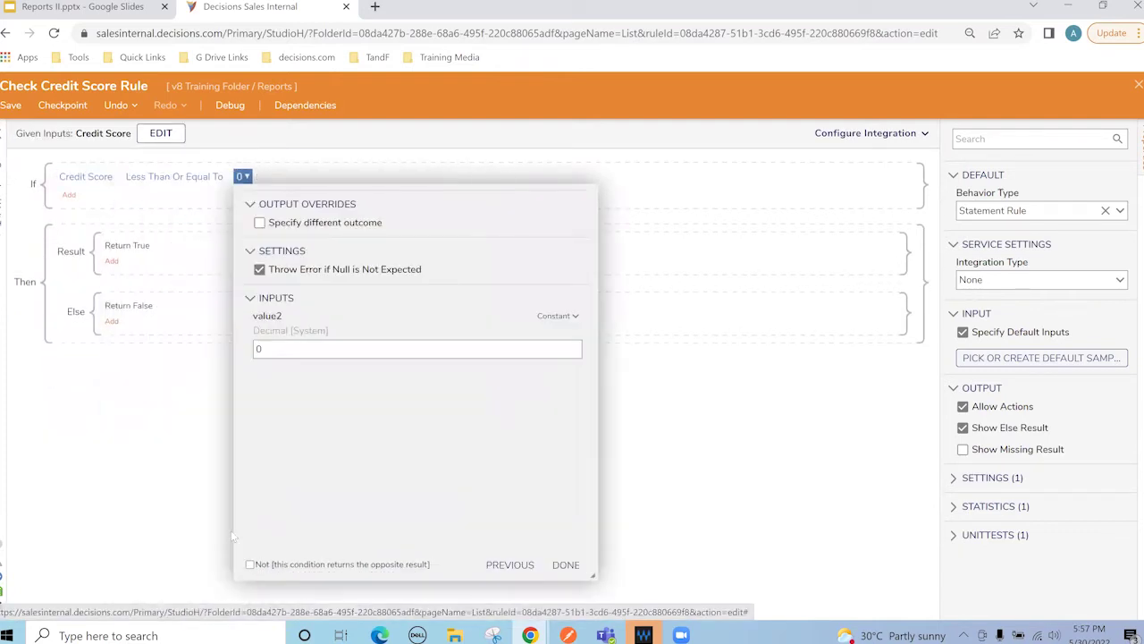
text(100)
key(Return)
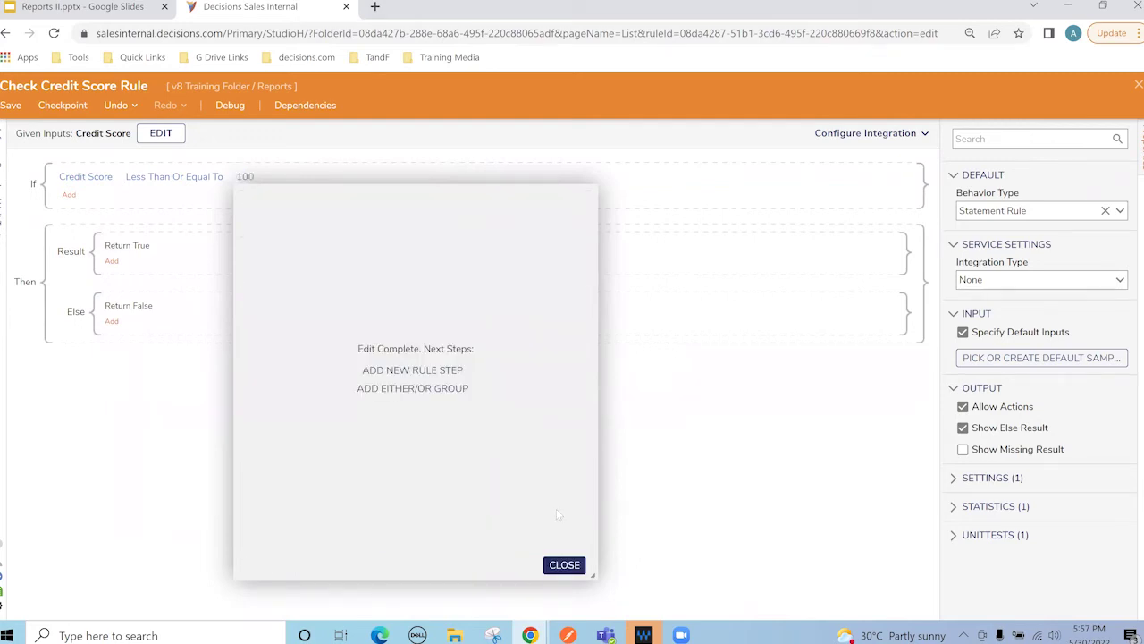
click(564, 565)
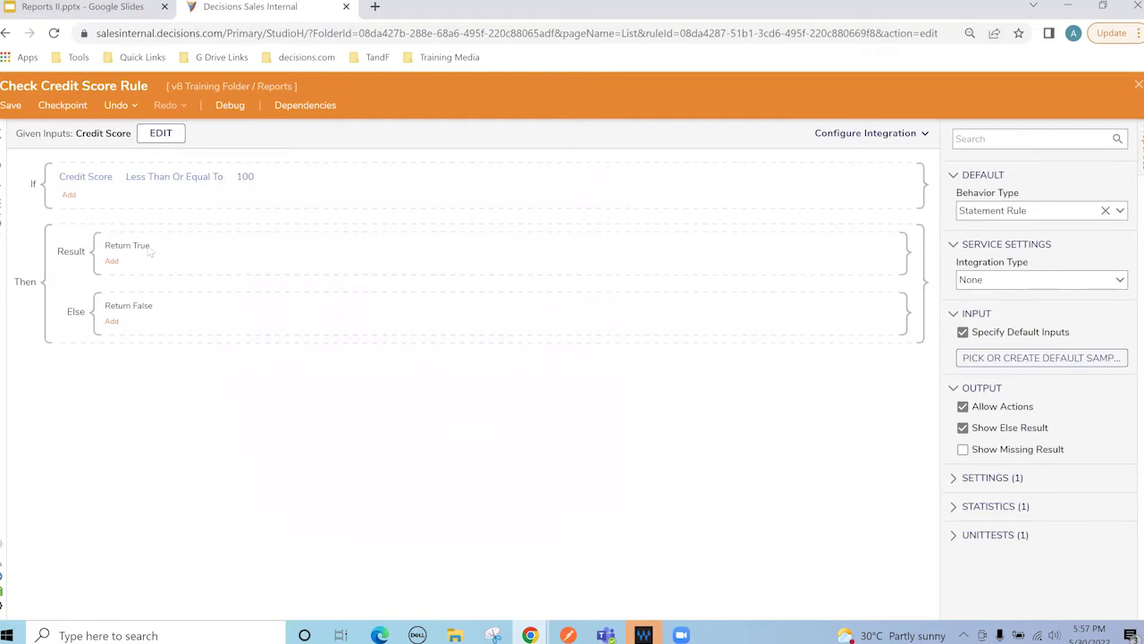
click(1138, 85)
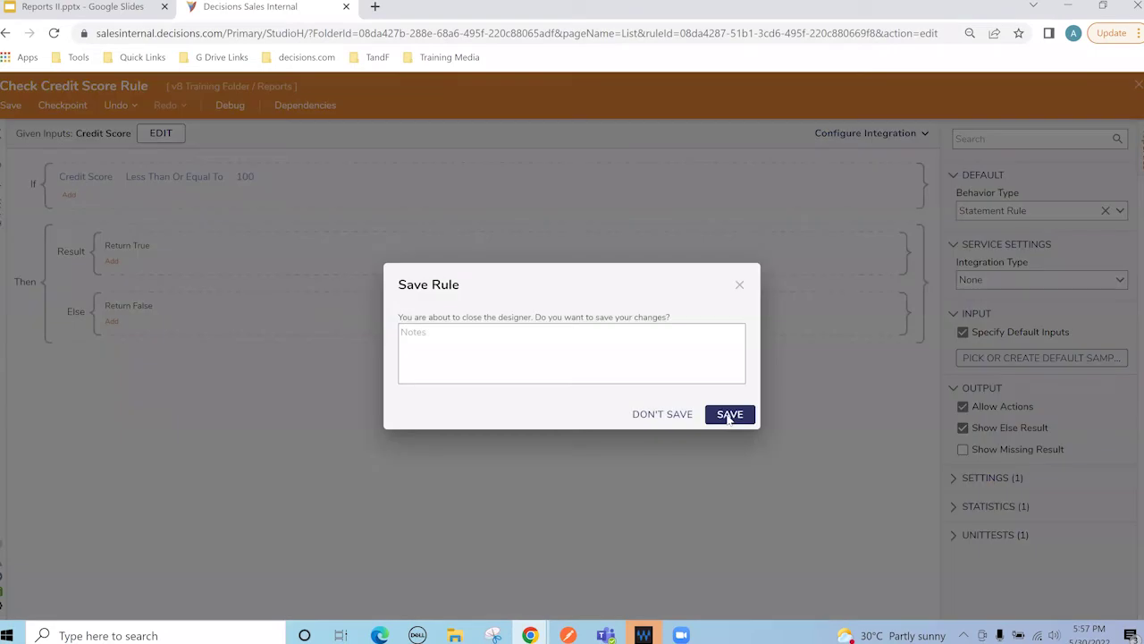
click(709, 414)
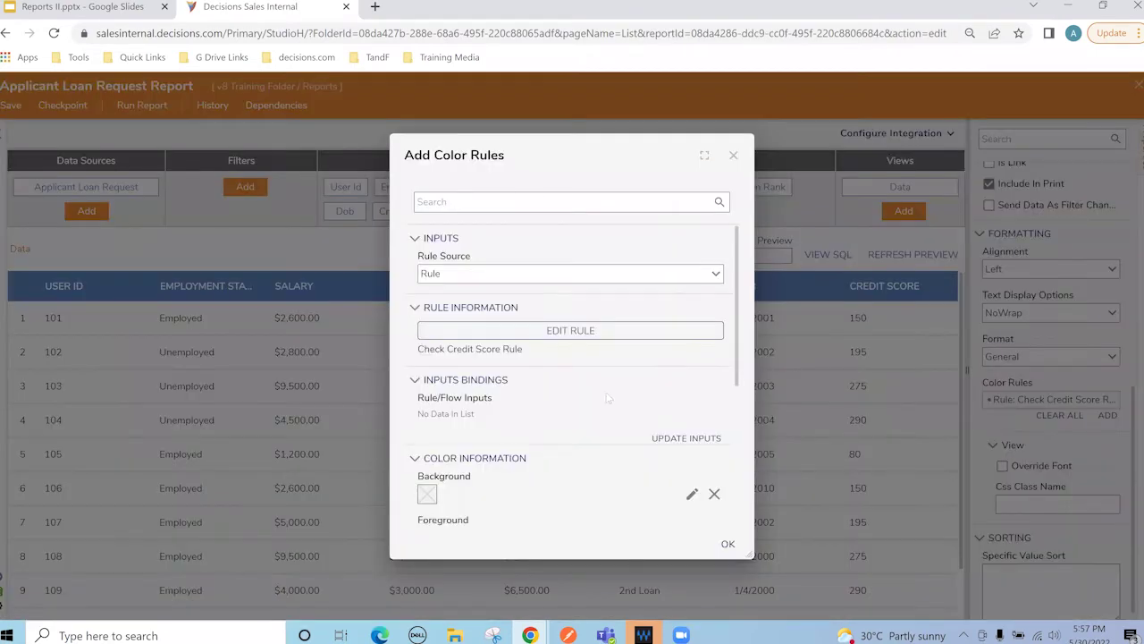
Update the color rule's inputs and bind the Credit Score rule input to the credit_score report field.
click(706, 440)
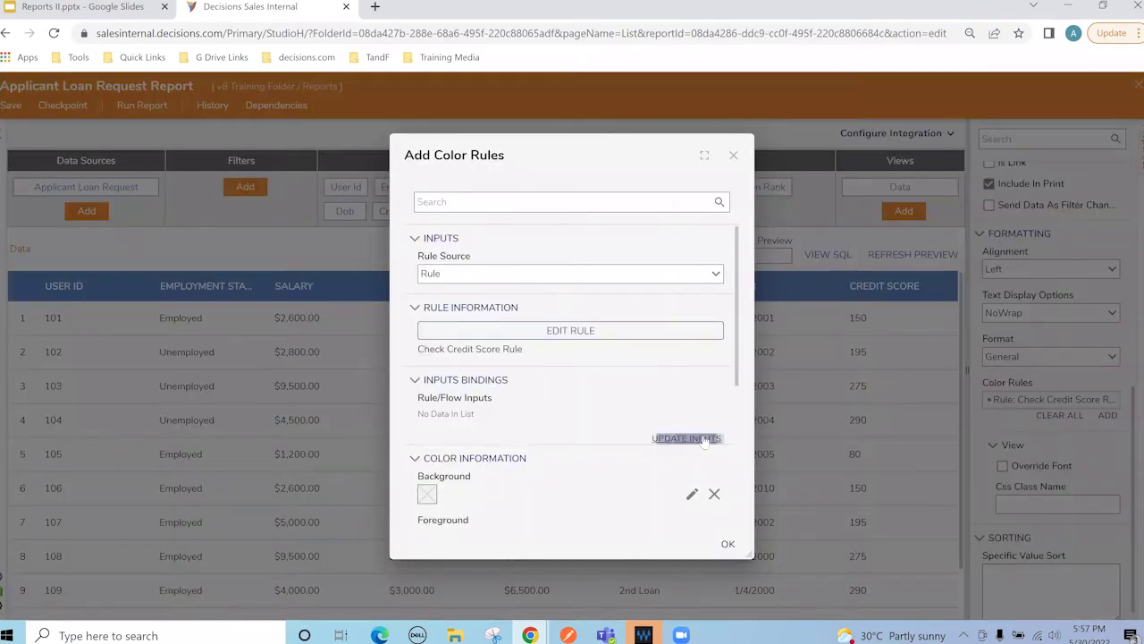
click(719, 266)
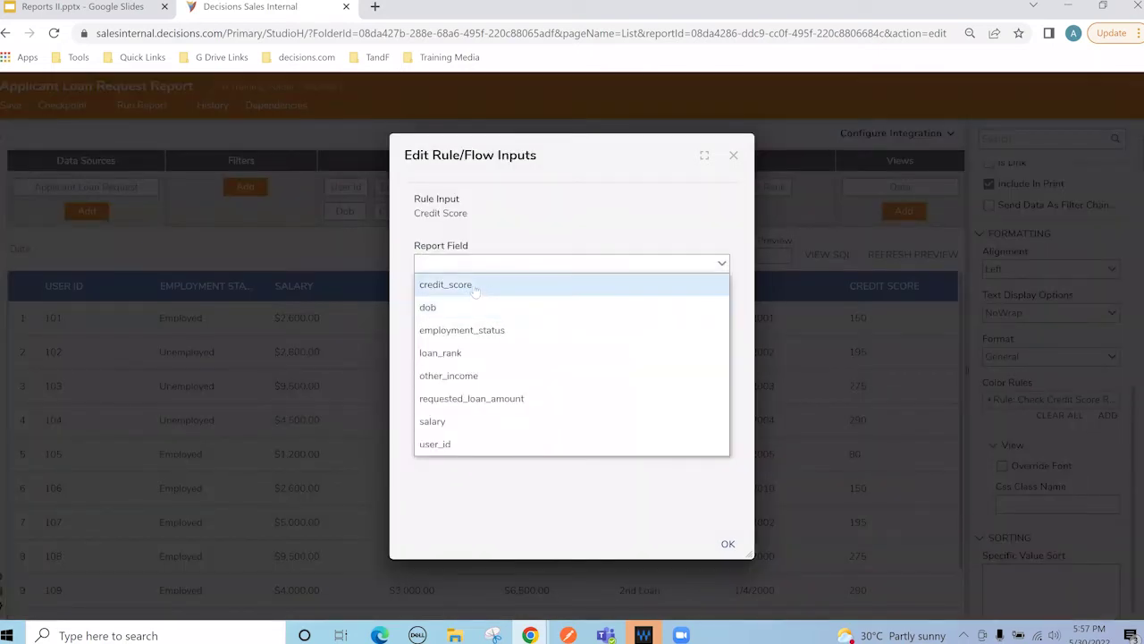
click(478, 288)
click(728, 541)
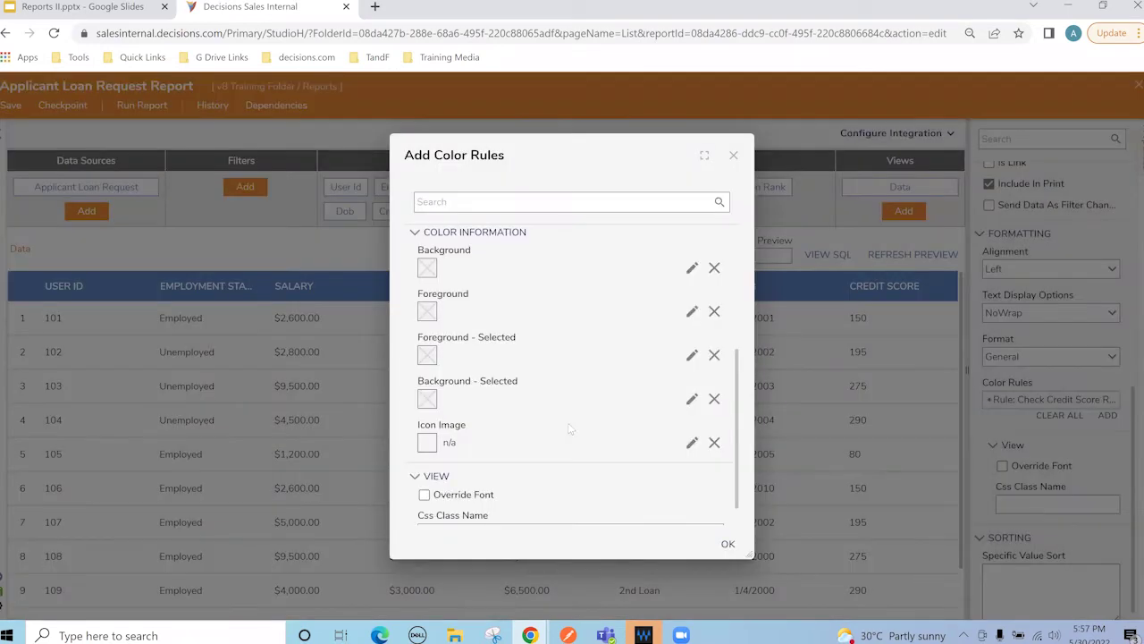
Set the color rule's background to the golden yellow common color and apply the rule.
click(692, 345)
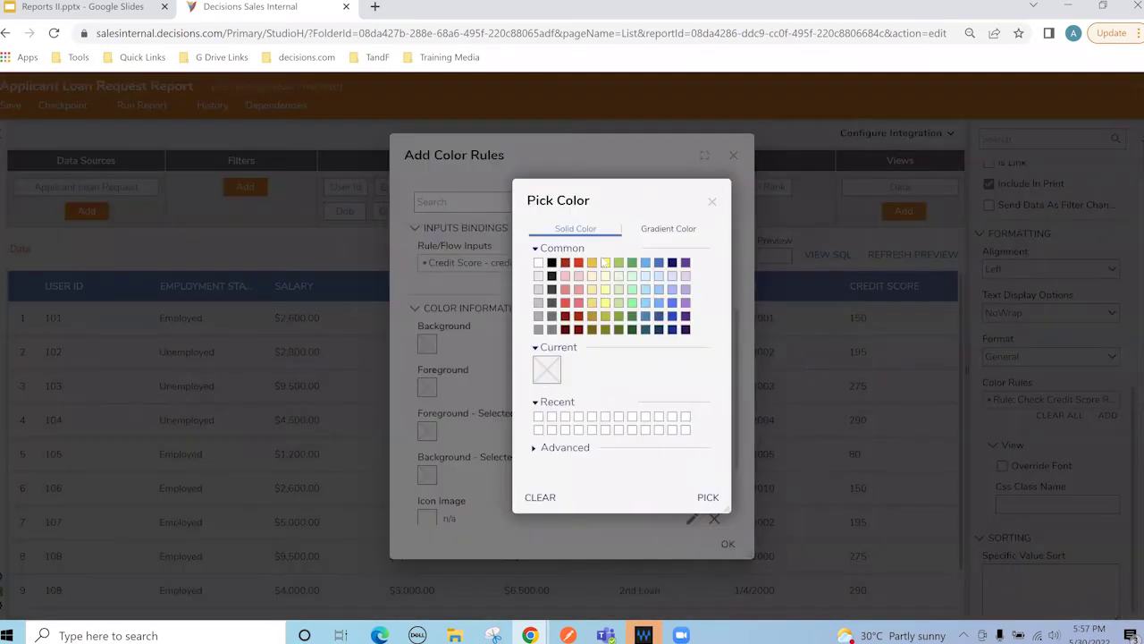
click(593, 263)
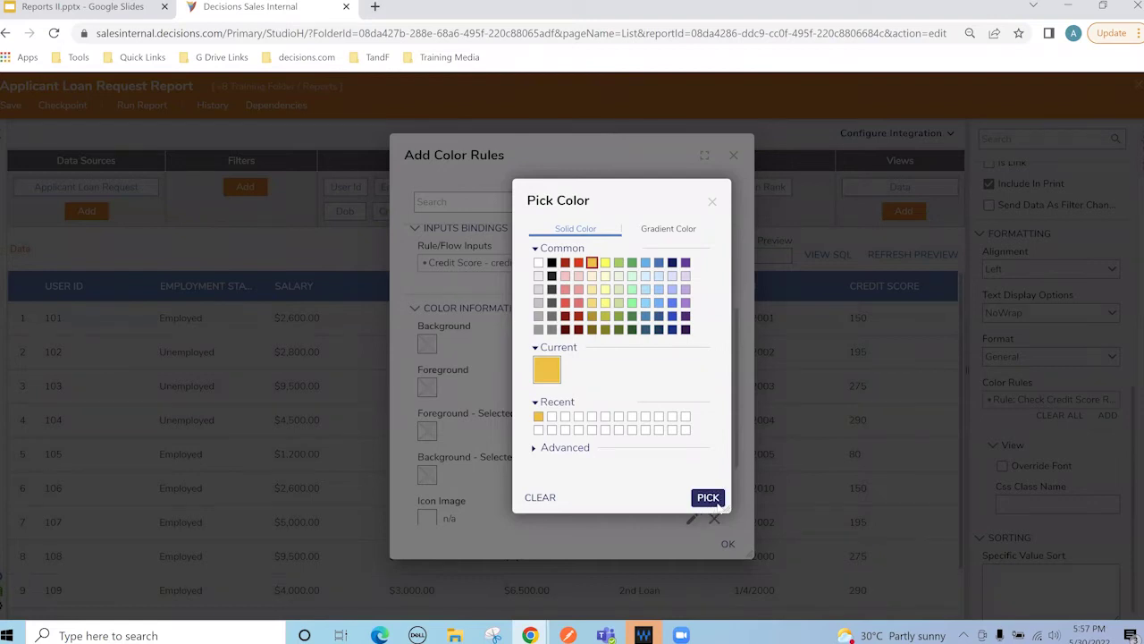
click(707, 497)
click(731, 540)
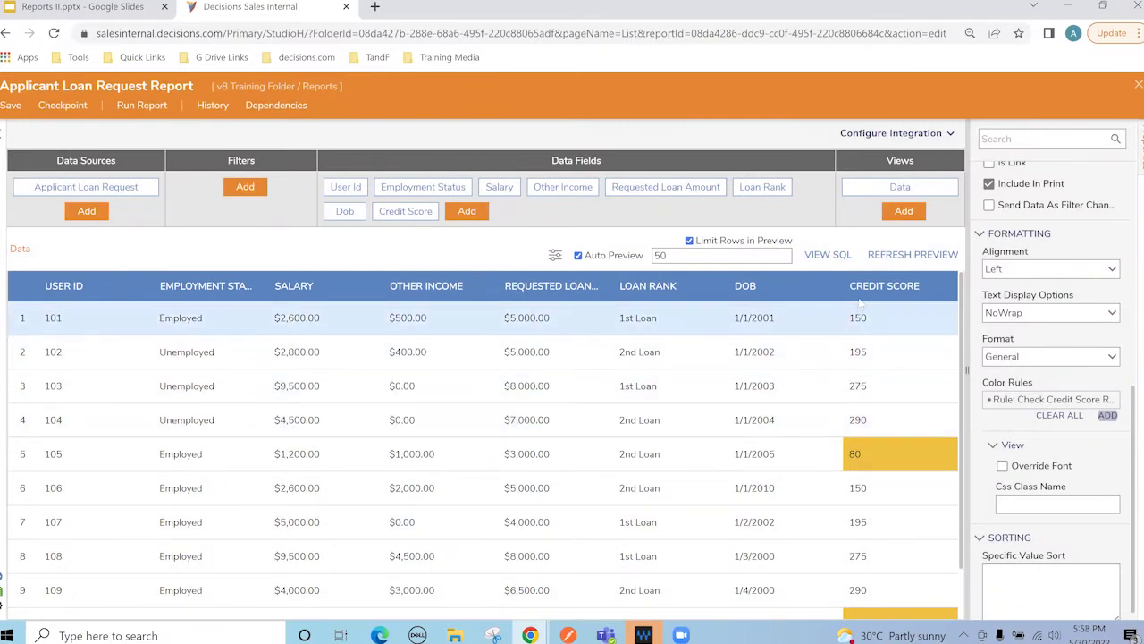
Check the Credit Score highlighting throughout the preview and save the report without notes.
scroll(831, 441, down, 1)
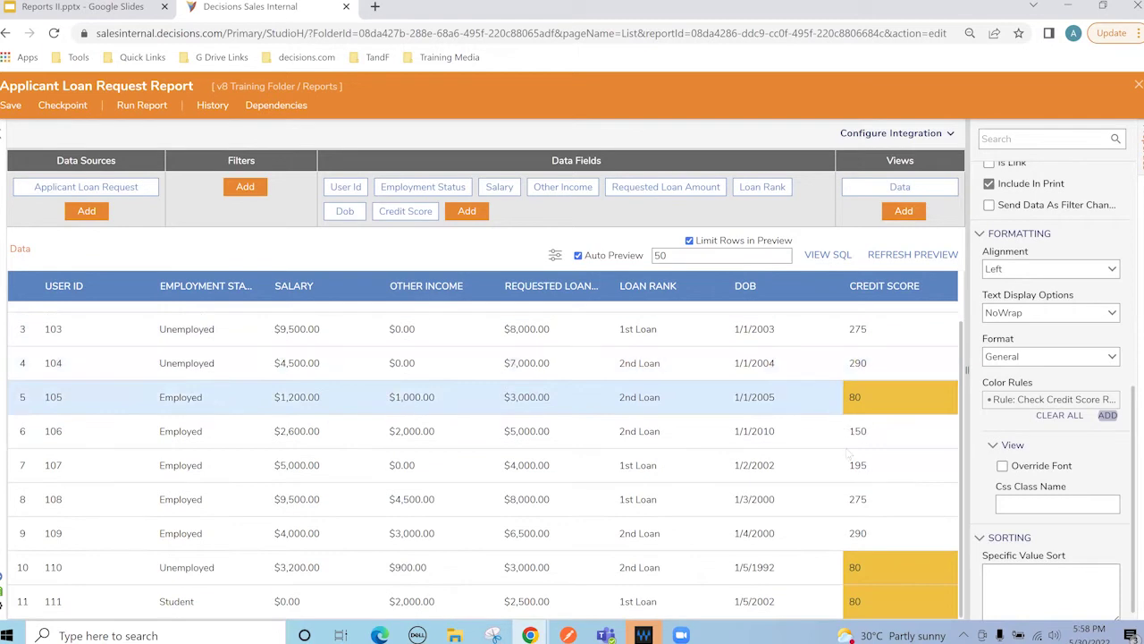
scroll(838, 468, up, 1)
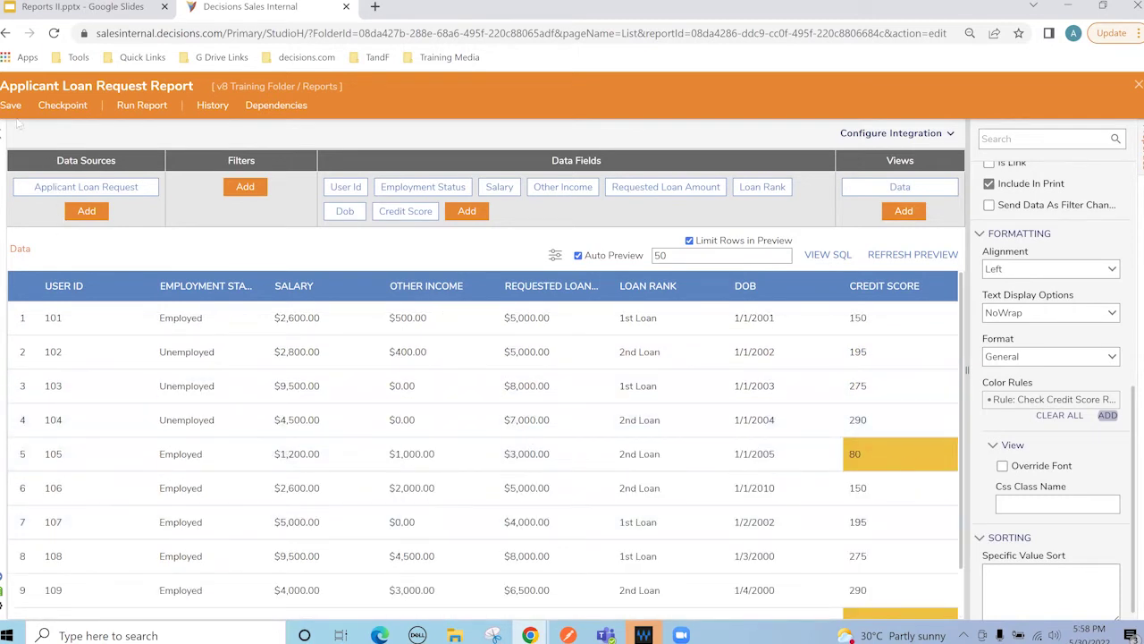
click(10, 105)
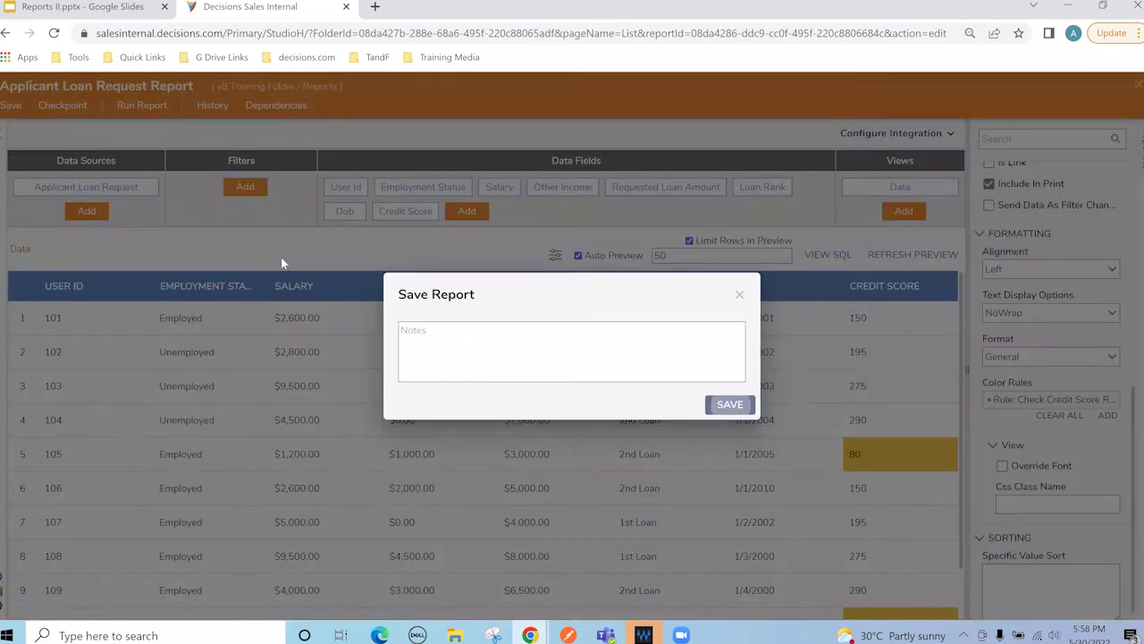
key(Return)
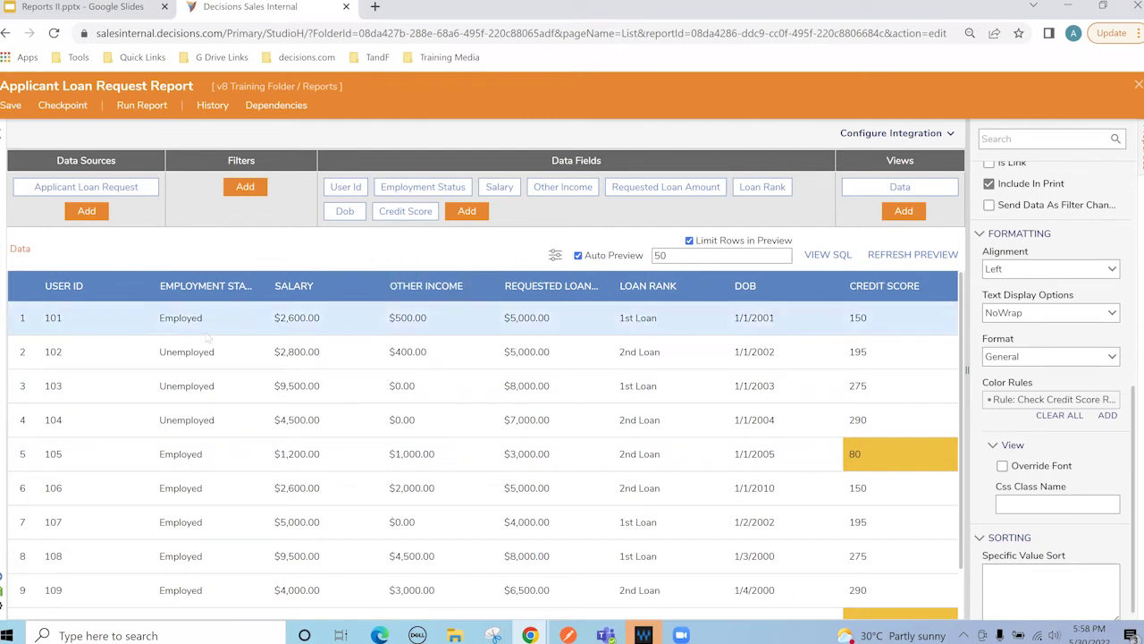
Add a report-level Colors and Icon rule using the existing Check Credit Score Rule, binding its Credit Score input to credit_score.
click(524, 220)
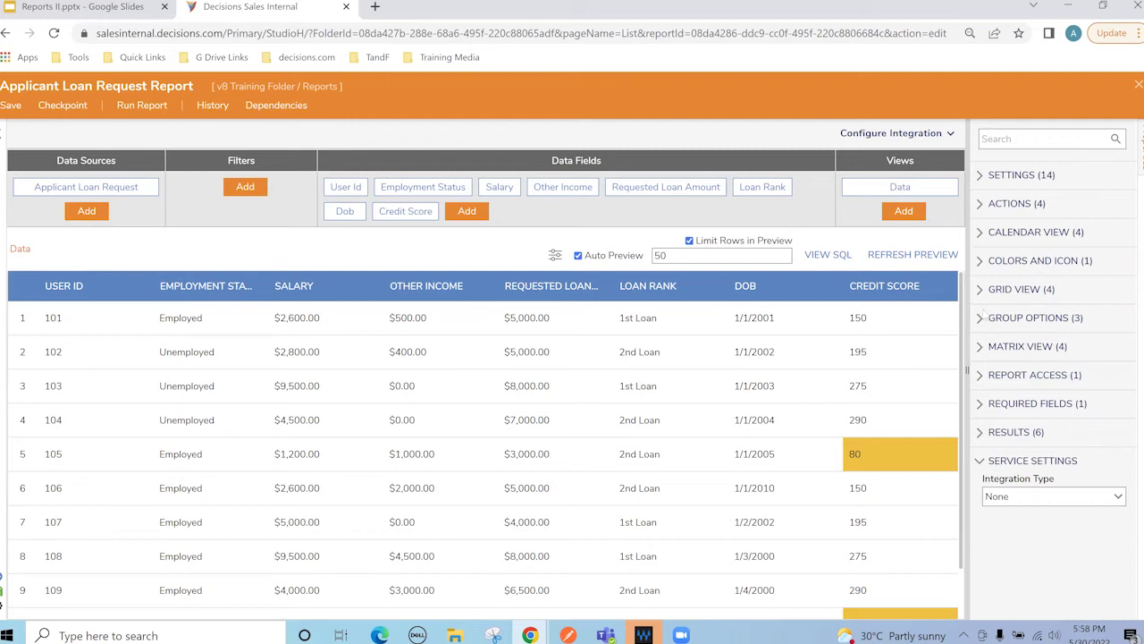
click(981, 261)
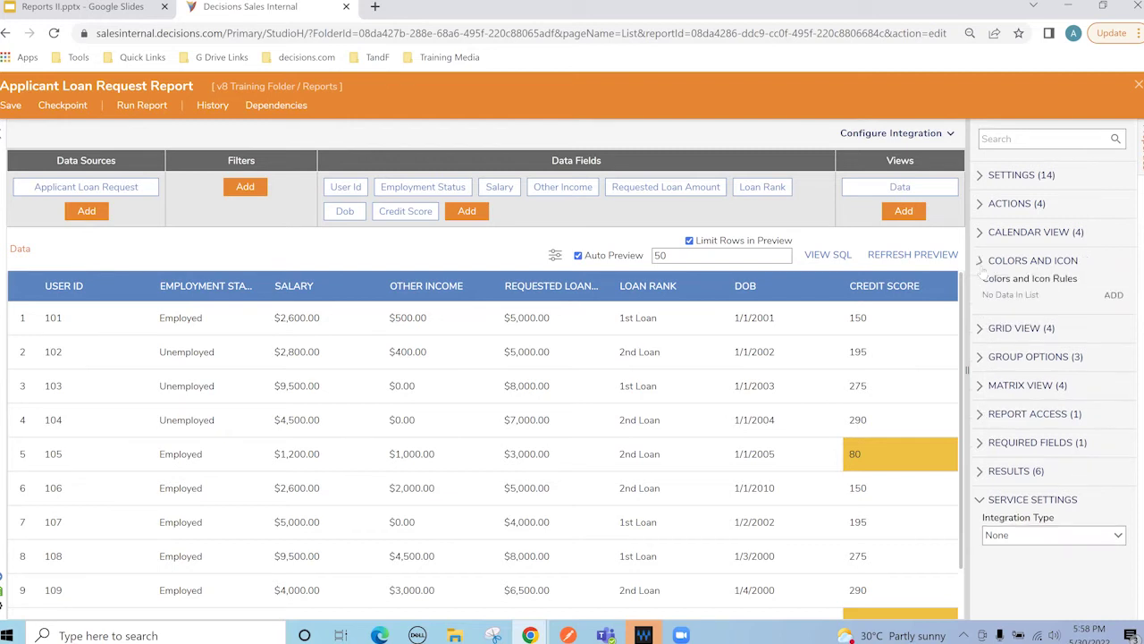
click(1113, 296)
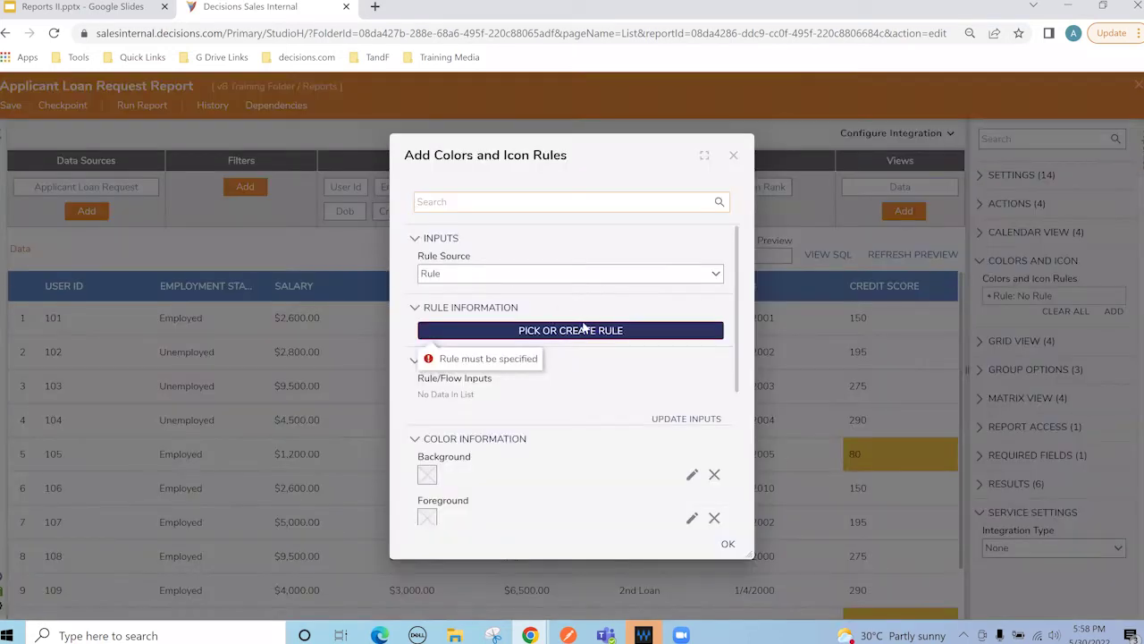
click(567, 332)
click(694, 433)
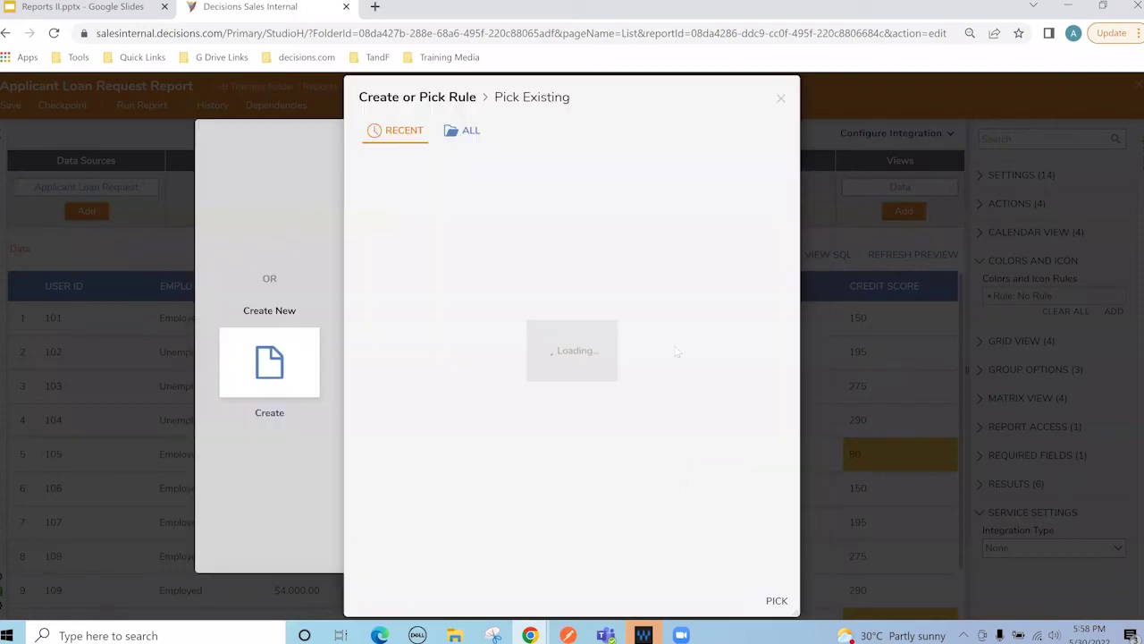
click(777, 599)
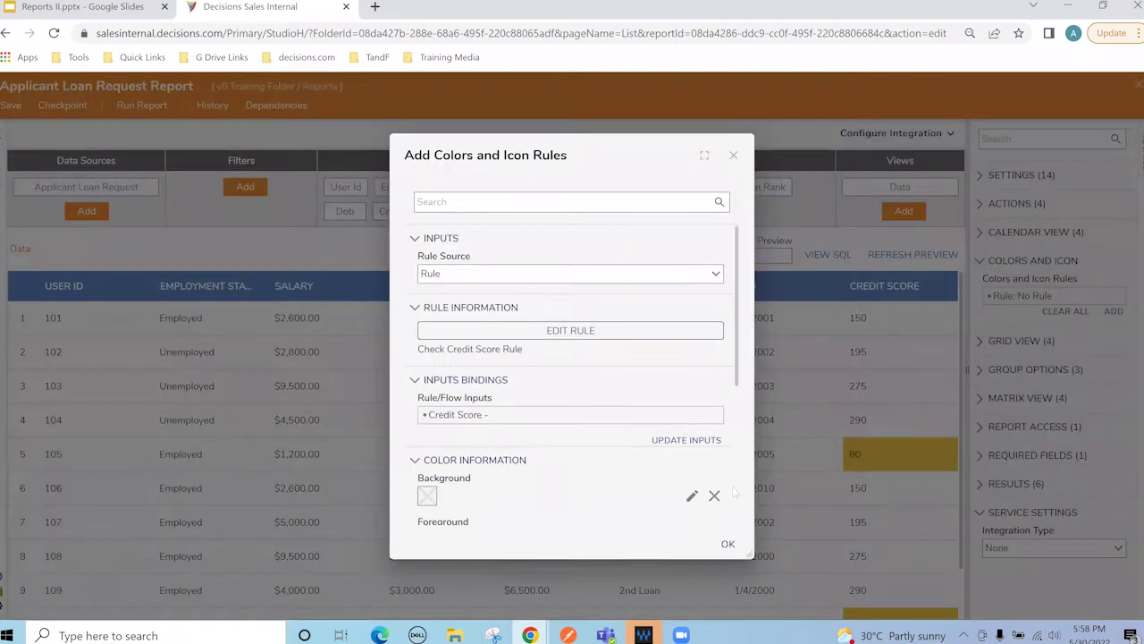
click(716, 416)
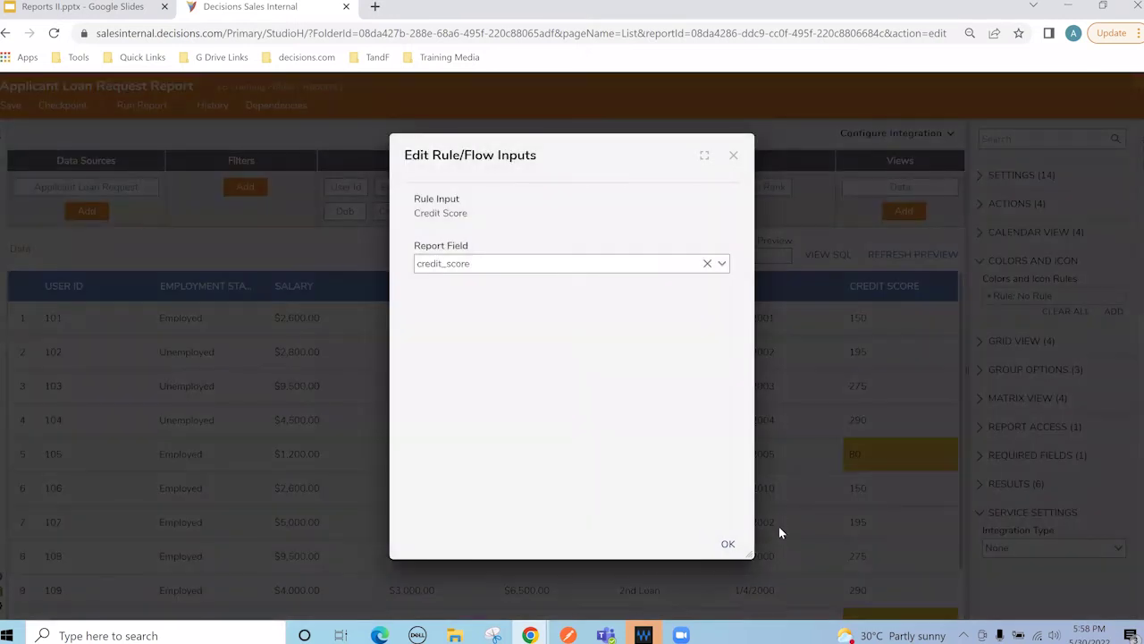
click(728, 544)
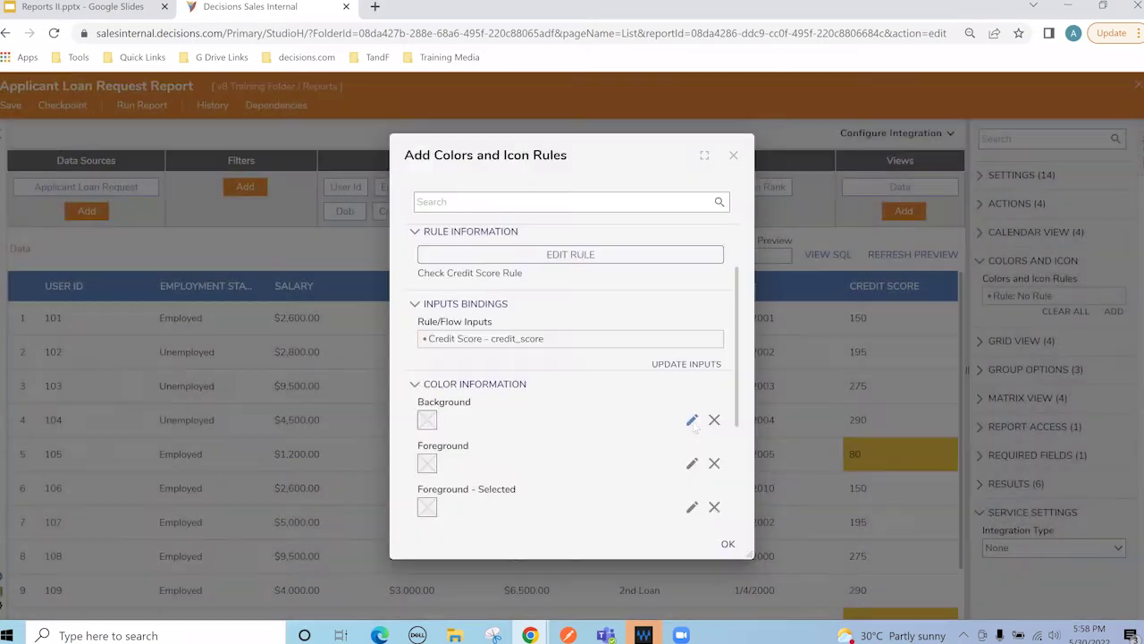
Set the report-level rule's background to light gray, apply the rule, and check the row highlighting throughout the preview.
click(692, 420)
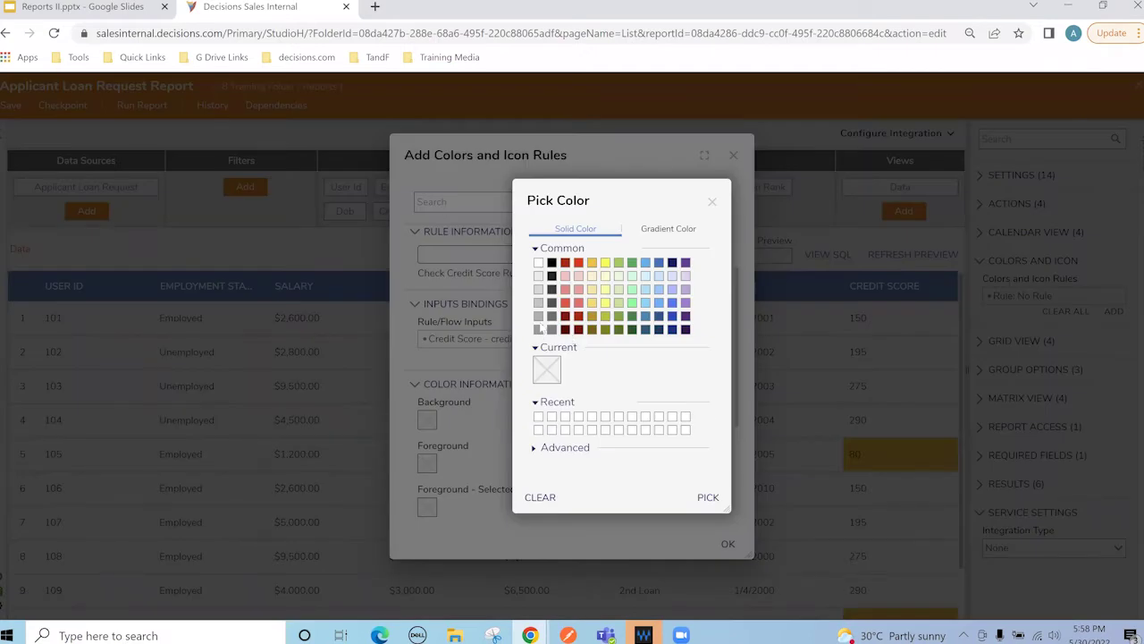
click(537, 291)
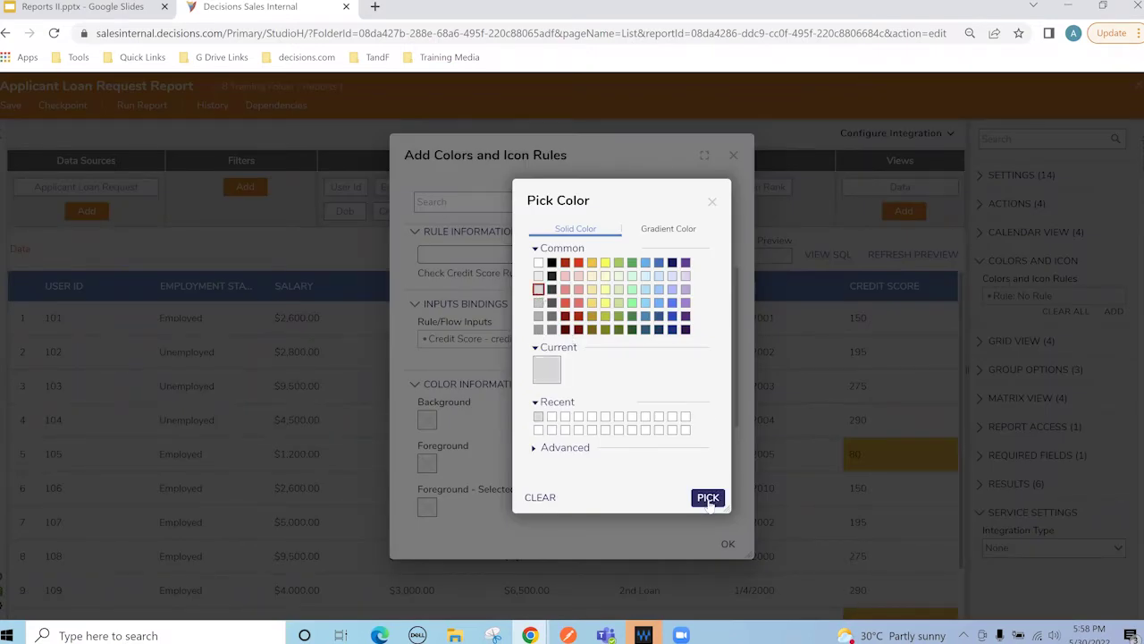
click(709, 497)
click(724, 543)
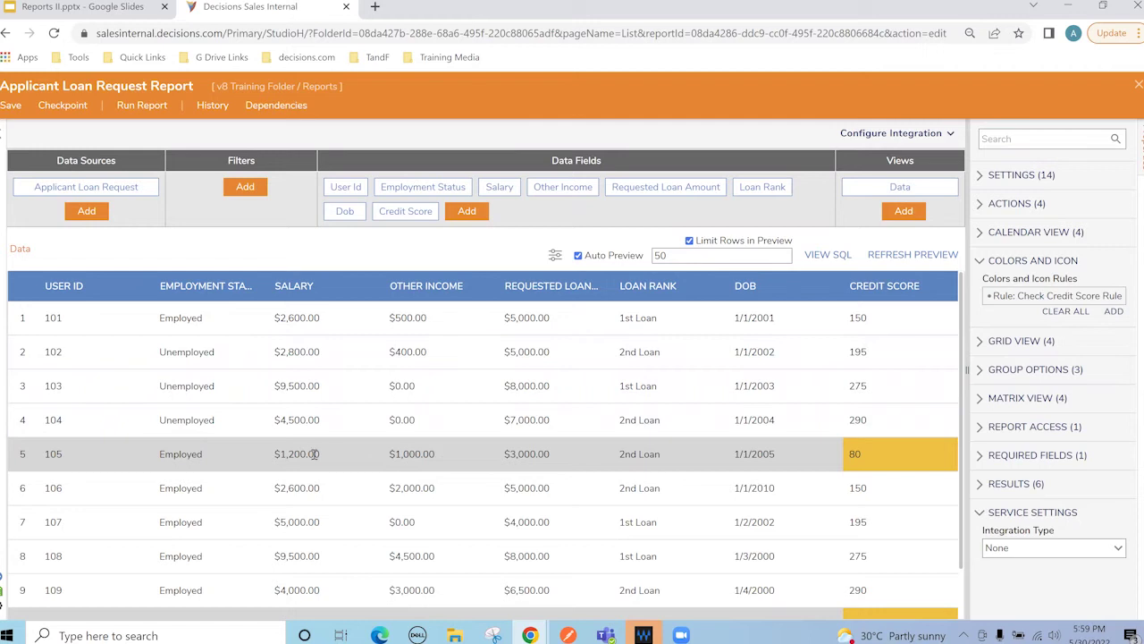
scroll(567, 457, down, 1)
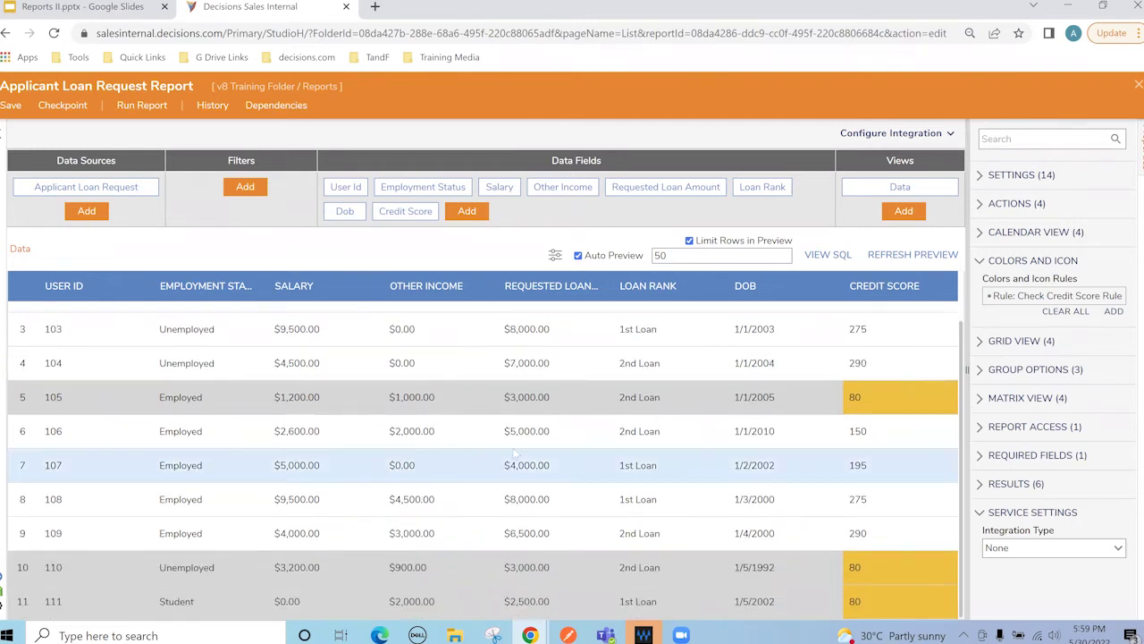
scroll(490, 457, up, 1)
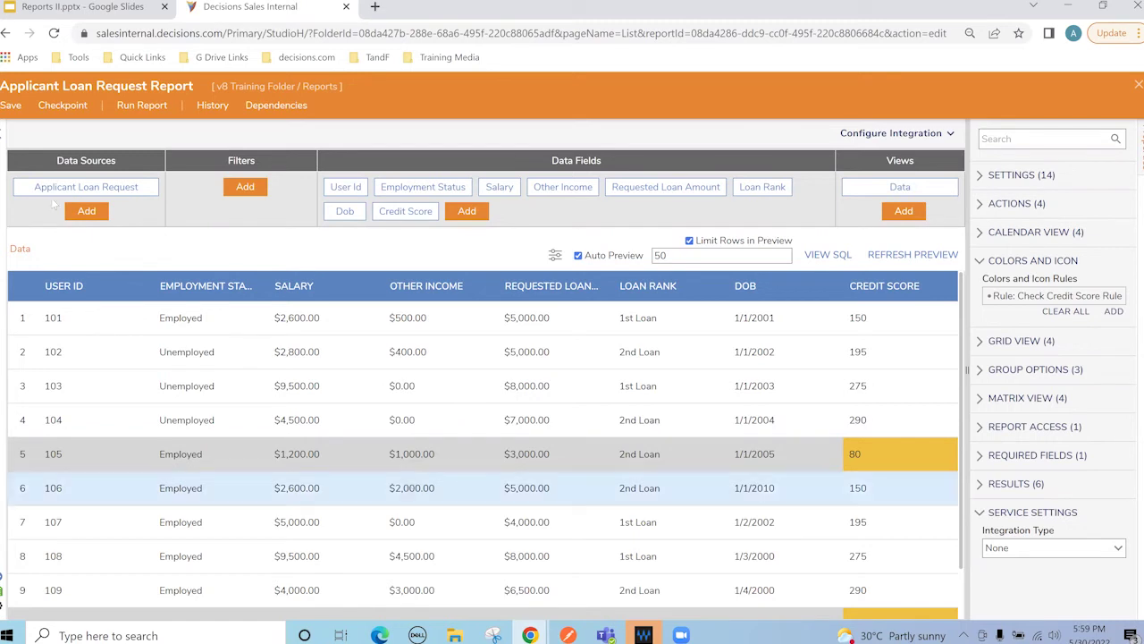
Save the report without notes and run it to review the row and Credit Score highlighting.
click(11, 107)
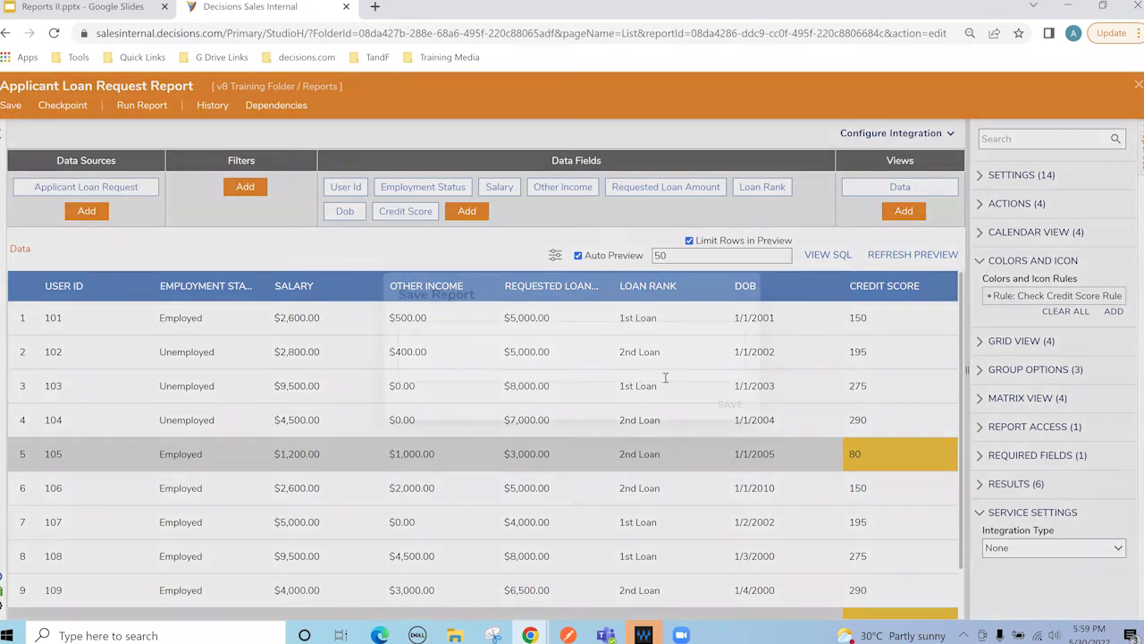
click(721, 407)
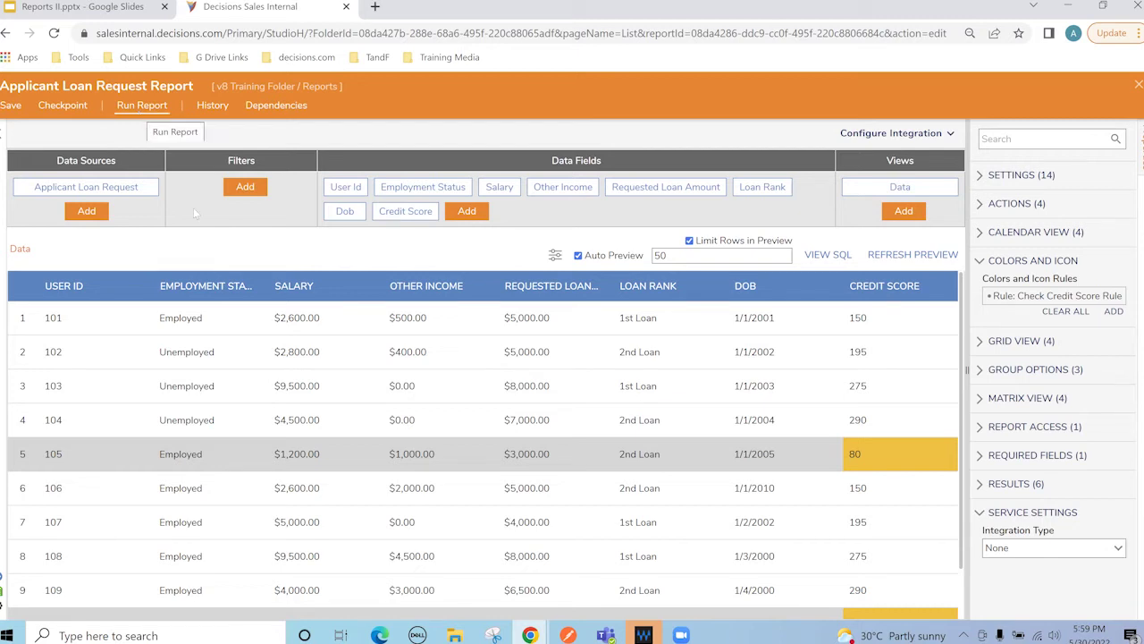
click(139, 107)
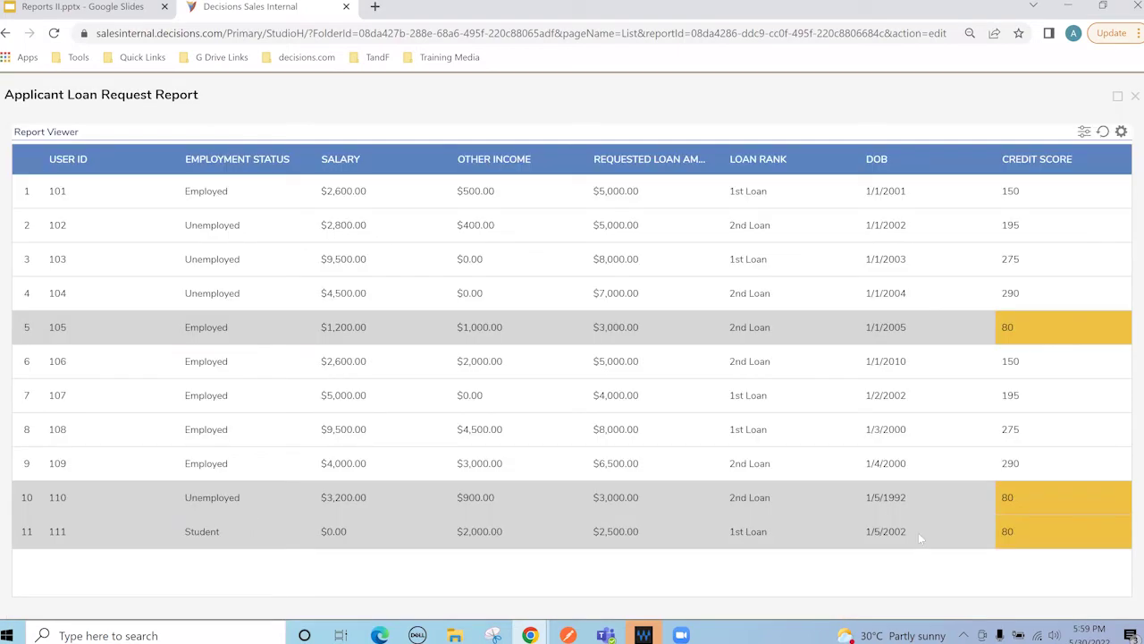
click(1136, 96)
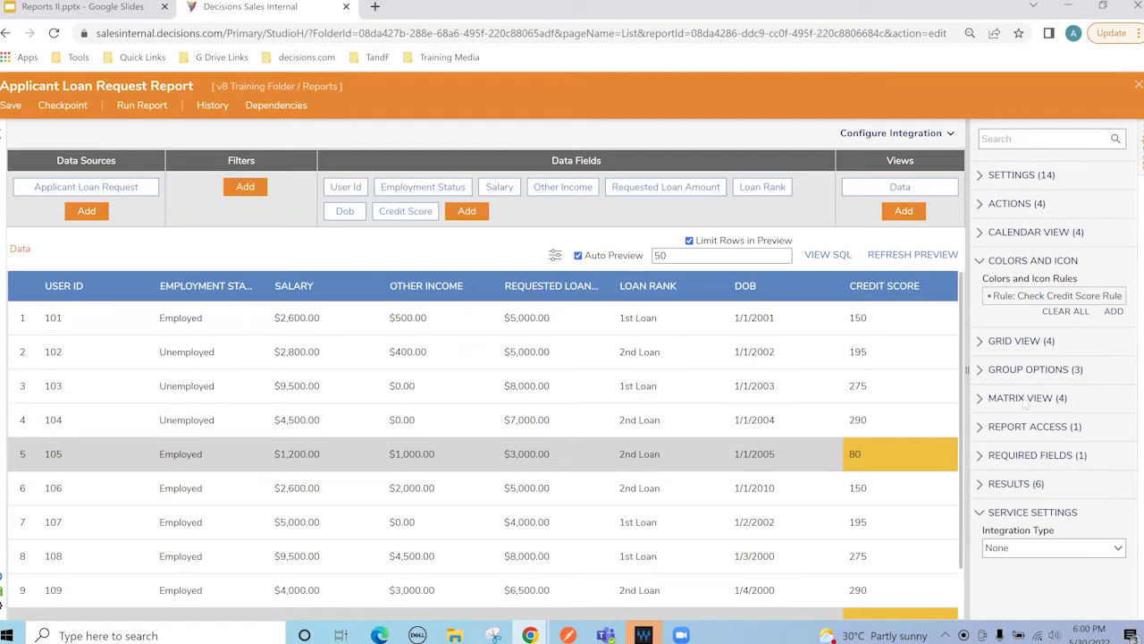
Add a conditional formatting entry to the report's Grid View settings and set it to apply to Column.
click(981, 343)
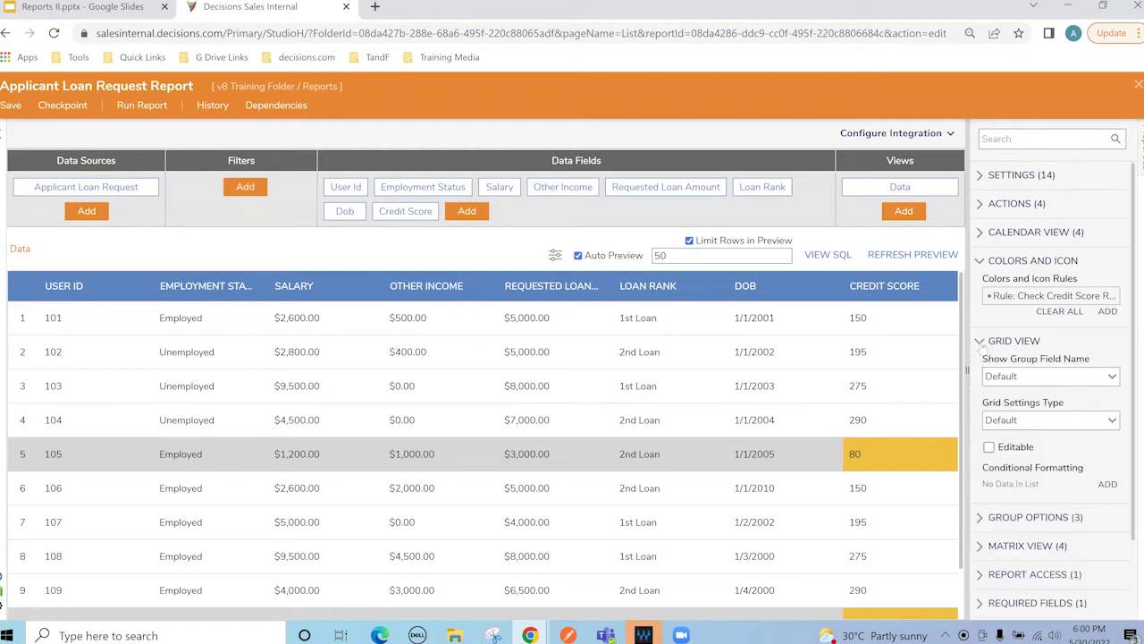
click(980, 262)
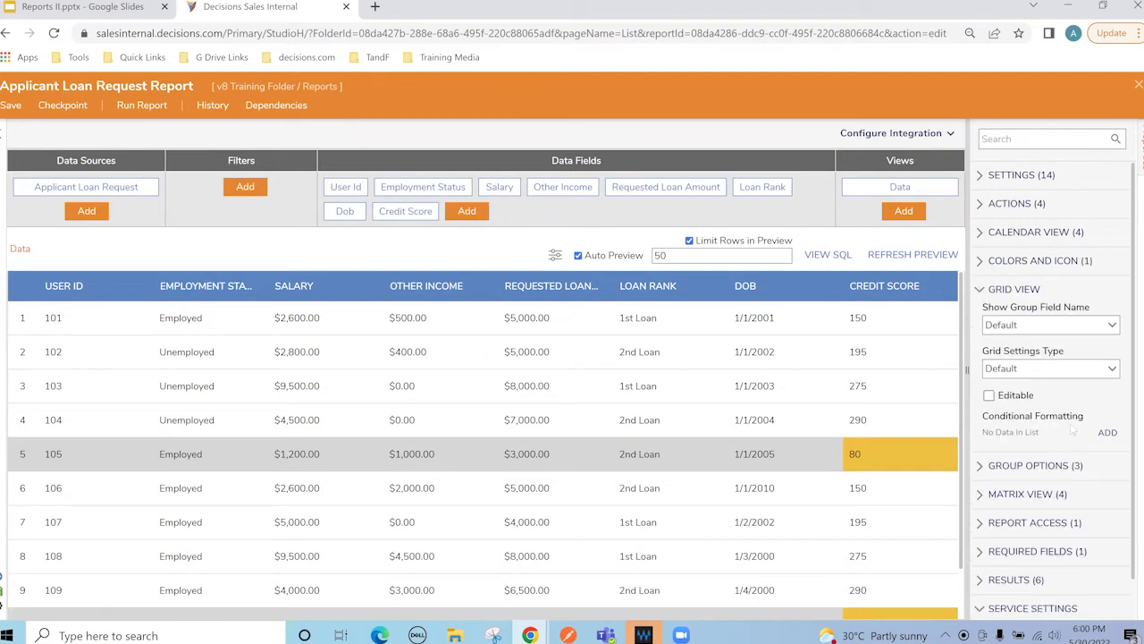
click(1108, 433)
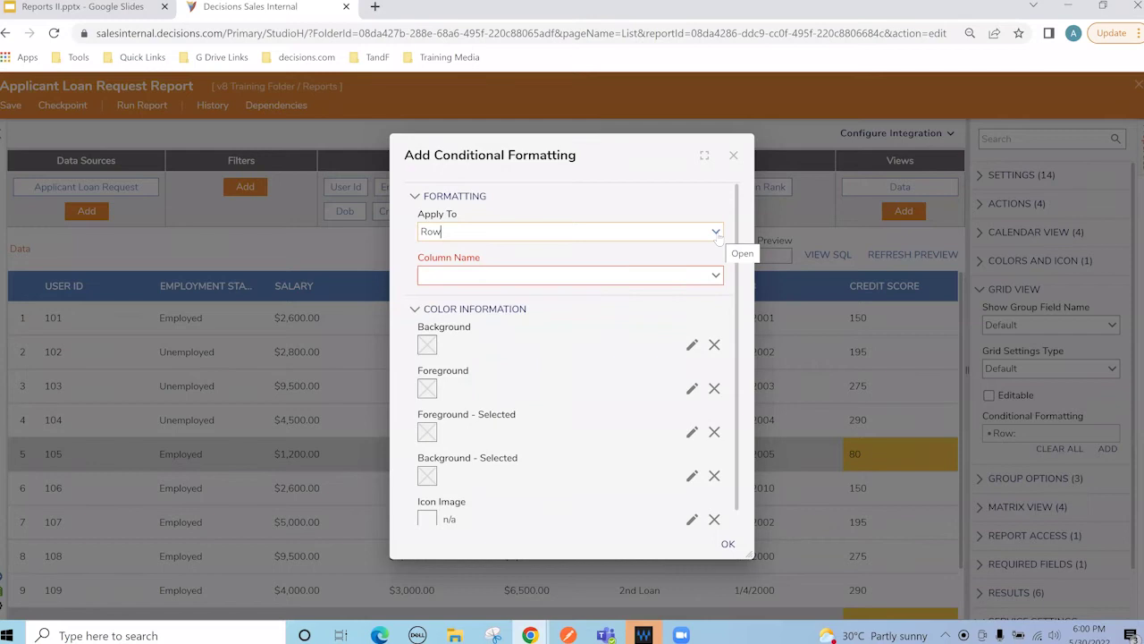
click(716, 232)
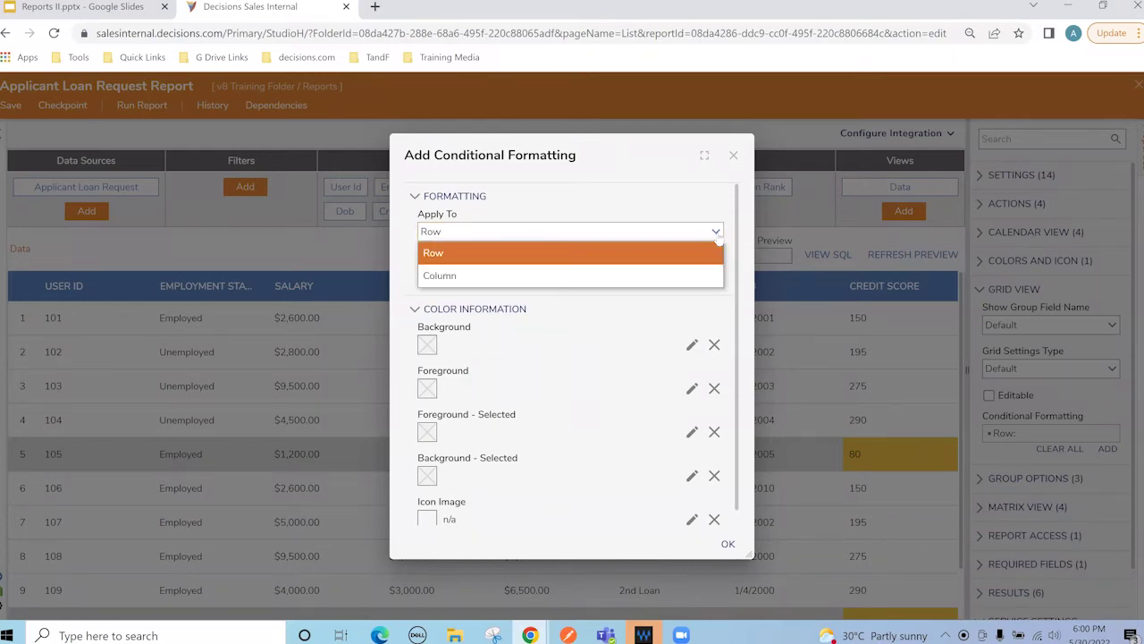
click(717, 233)
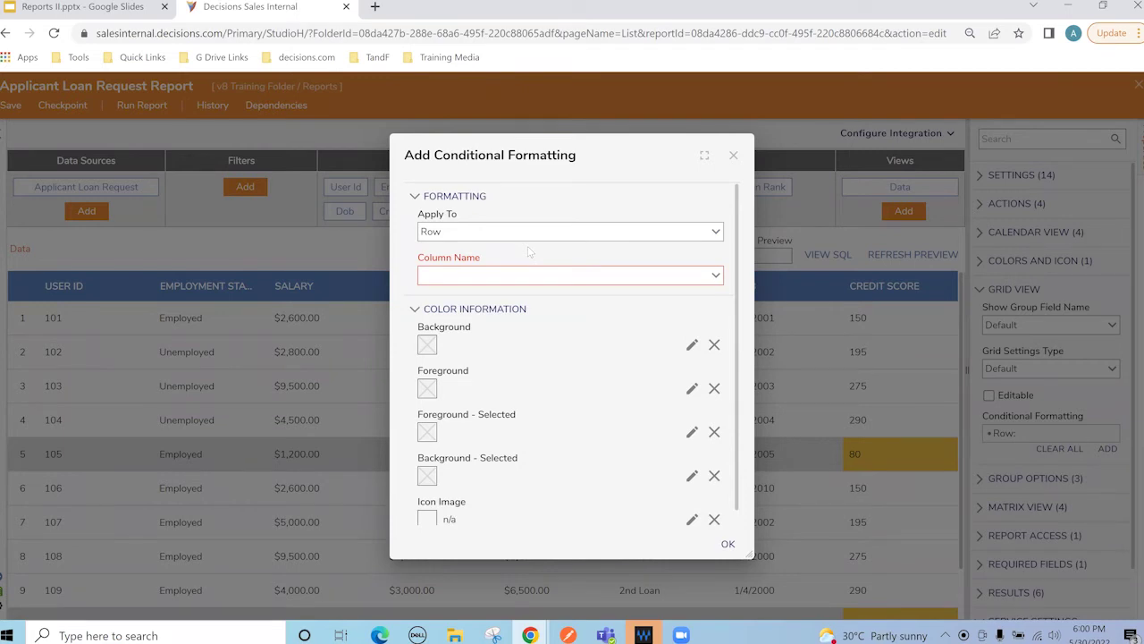
click(717, 234)
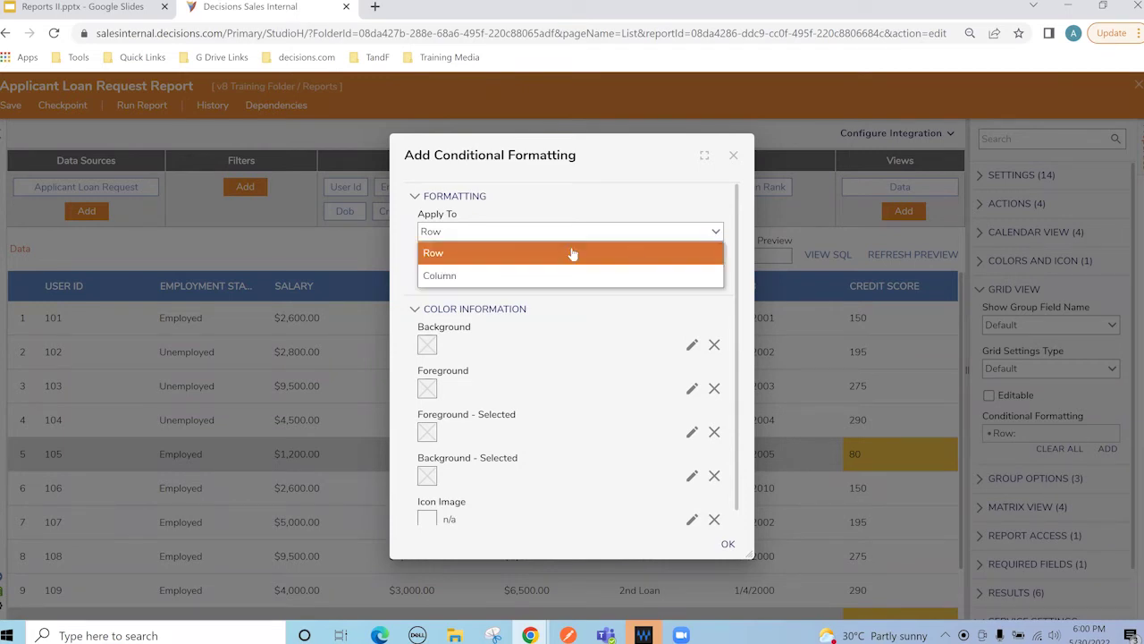
click(506, 277)
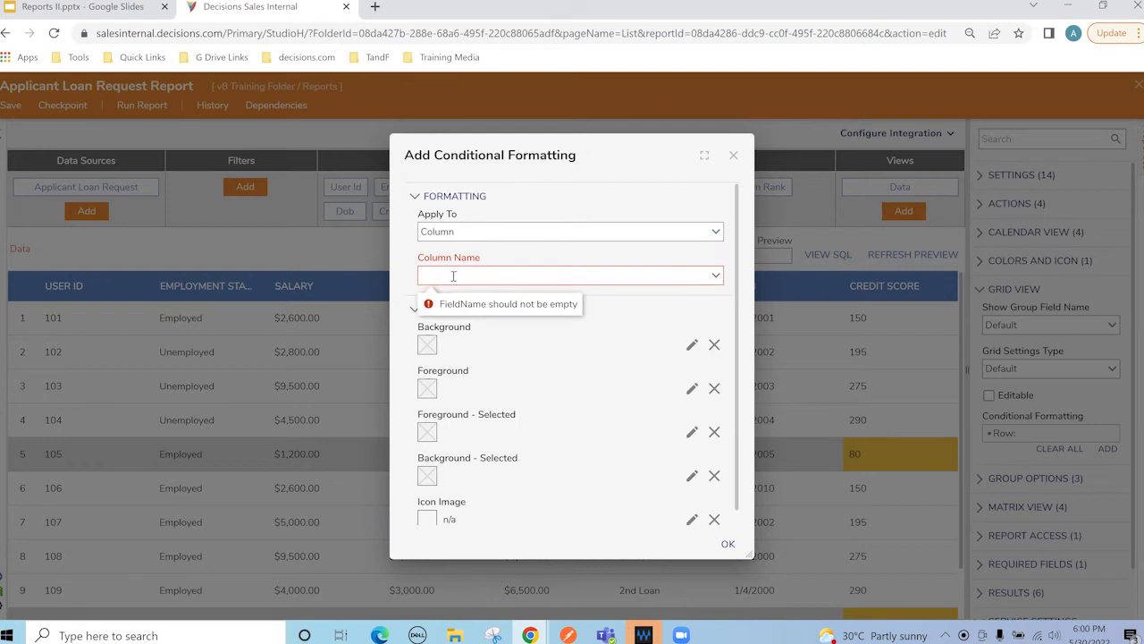
Base the conditional formatting on the employment_status column with the value Student.
click(699, 278)
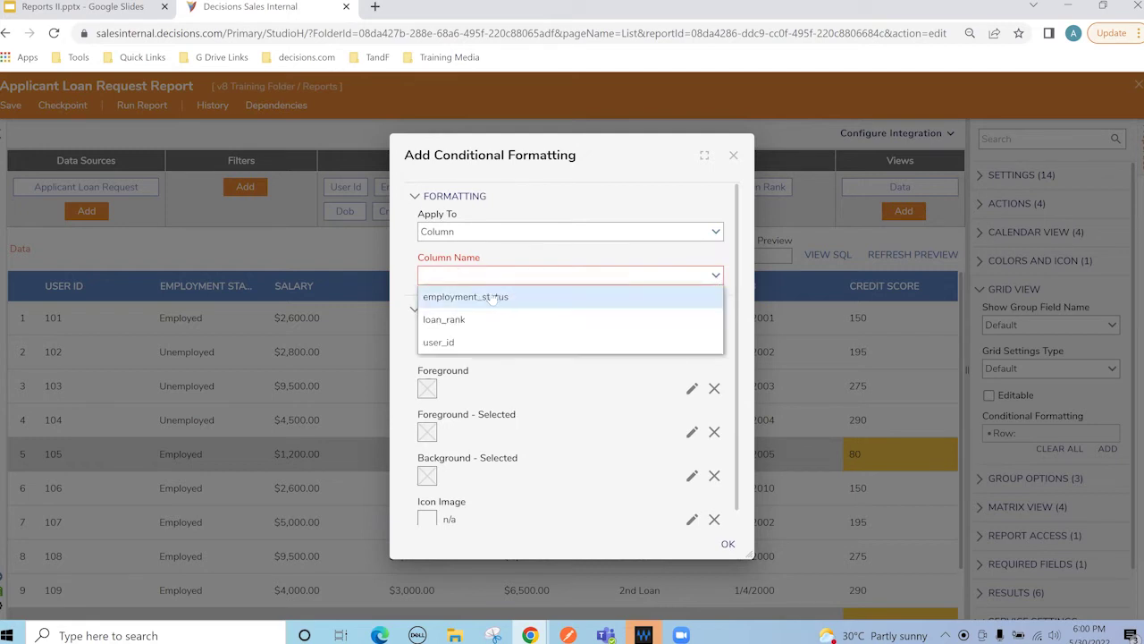
click(486, 299)
click(490, 327)
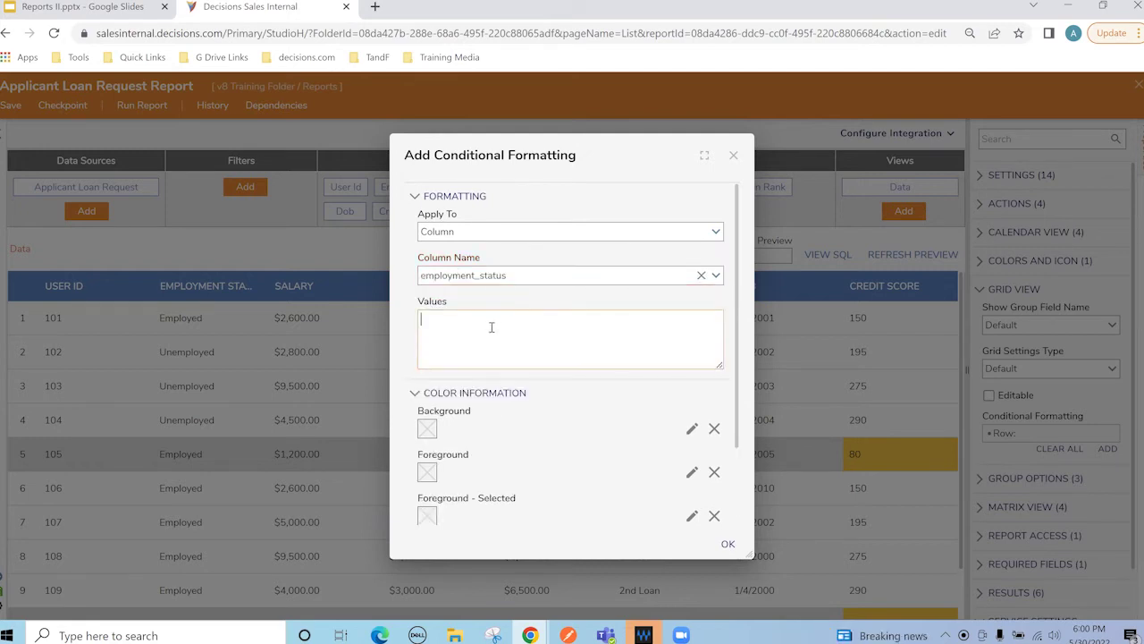
text(Student)
Set the conditional formatting's background to the bright red common color, apply it, and check the Student cell in the preview.
click(692, 429)
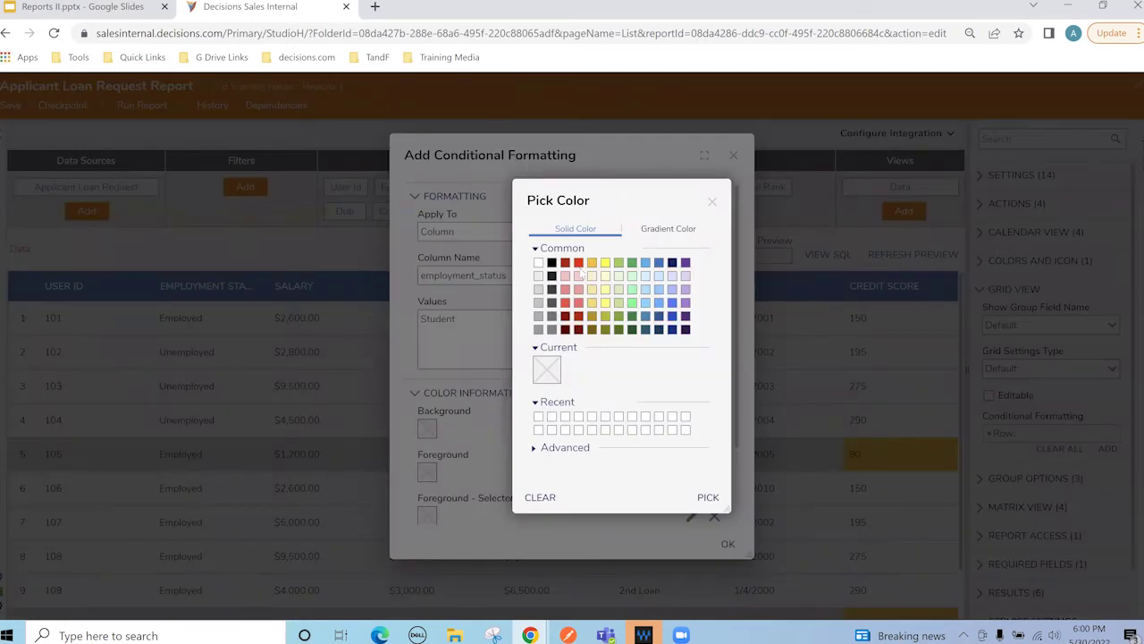
click(578, 263)
click(708, 498)
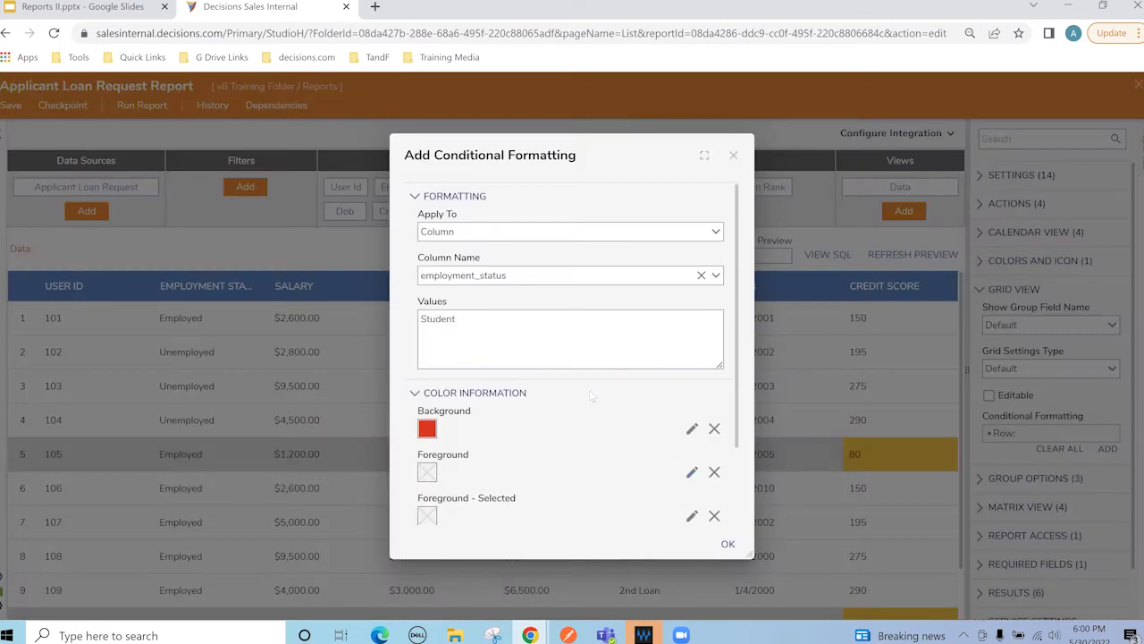
scroll(598, 390, down, 2)
scroll(598, 390, up, 2)
click(728, 544)
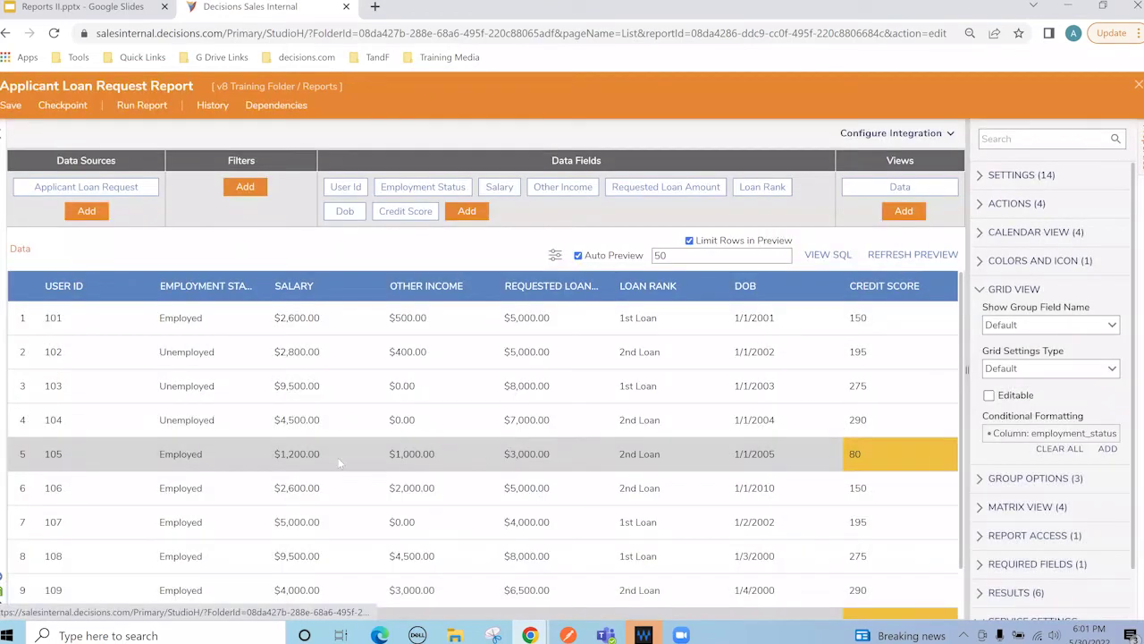
scroll(268, 501, down, 2)
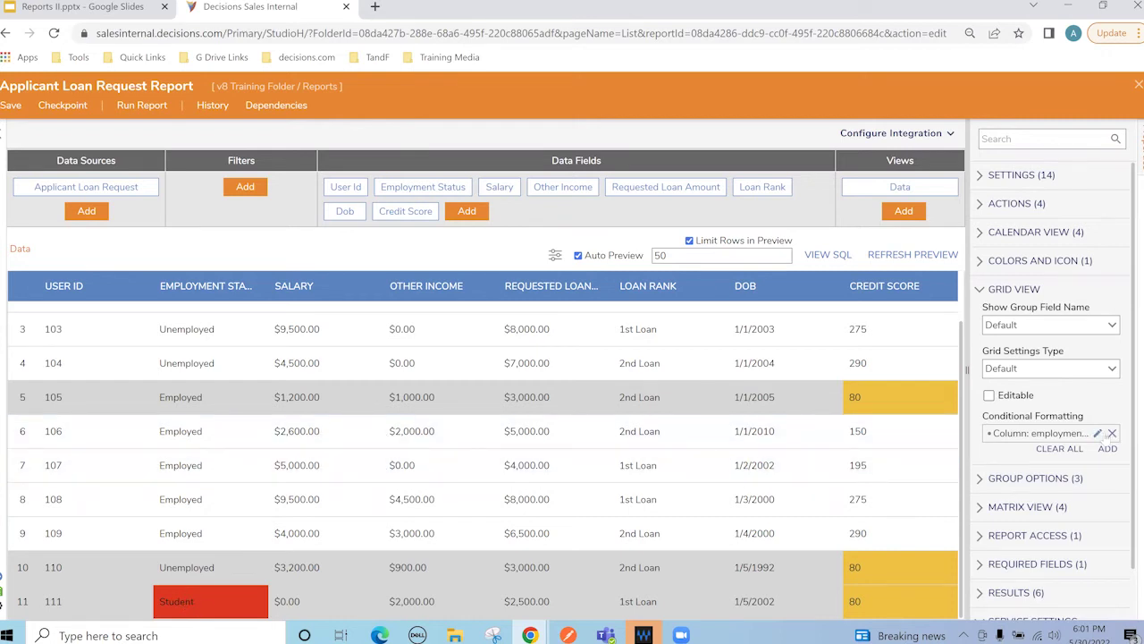
Change the employment_status conditional formatting to apply to Row and save the report without notes.
click(1096, 433)
click(715, 234)
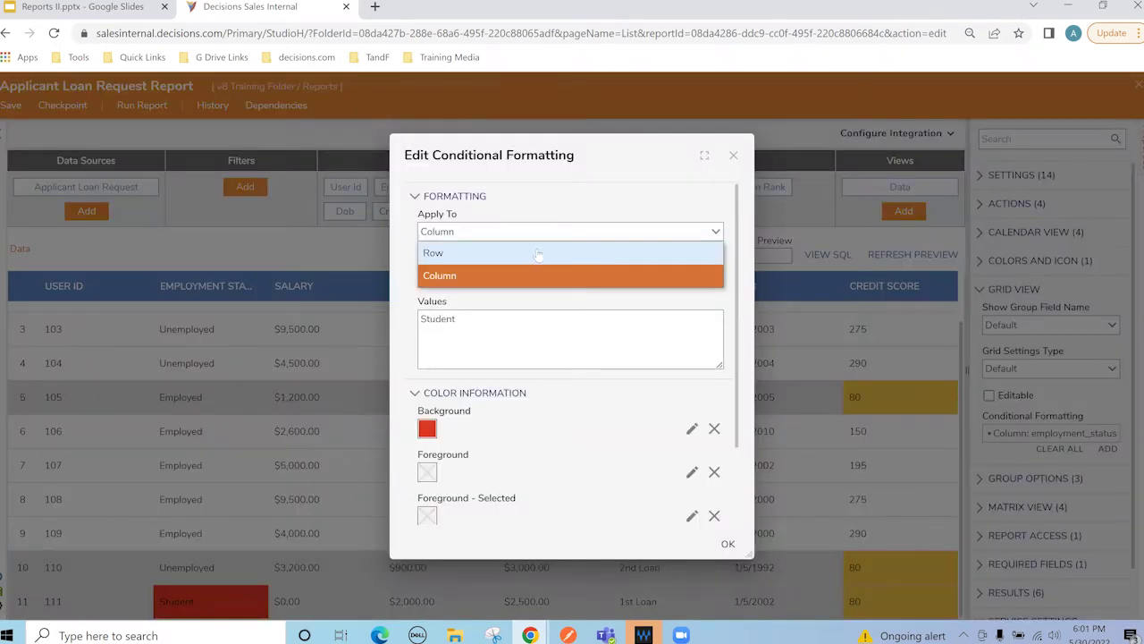
click(539, 253)
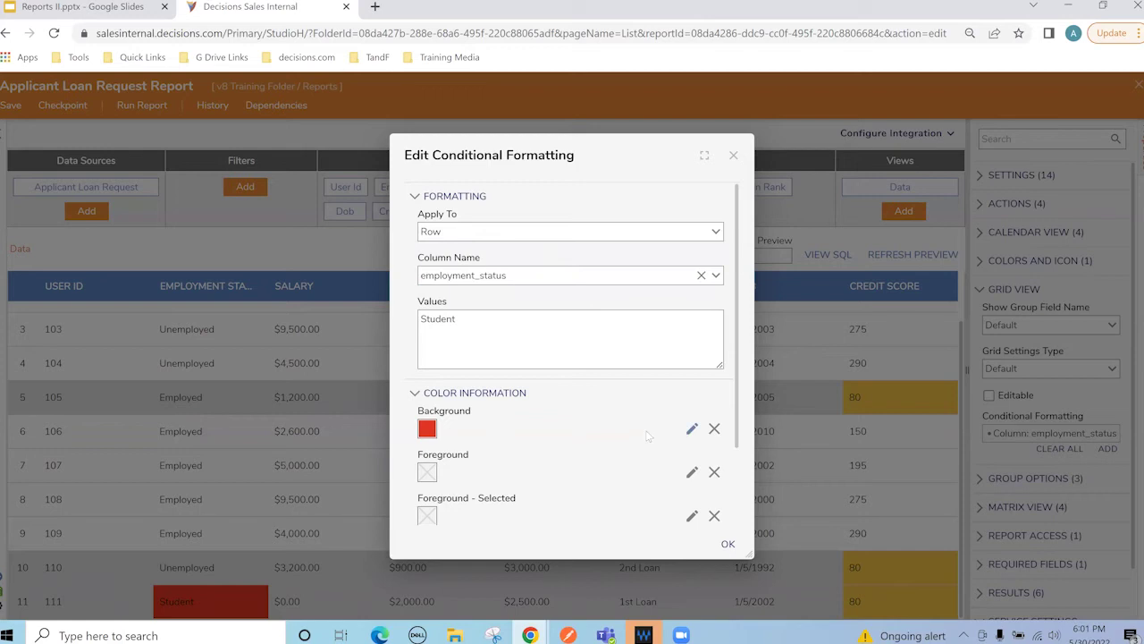
click(728, 538)
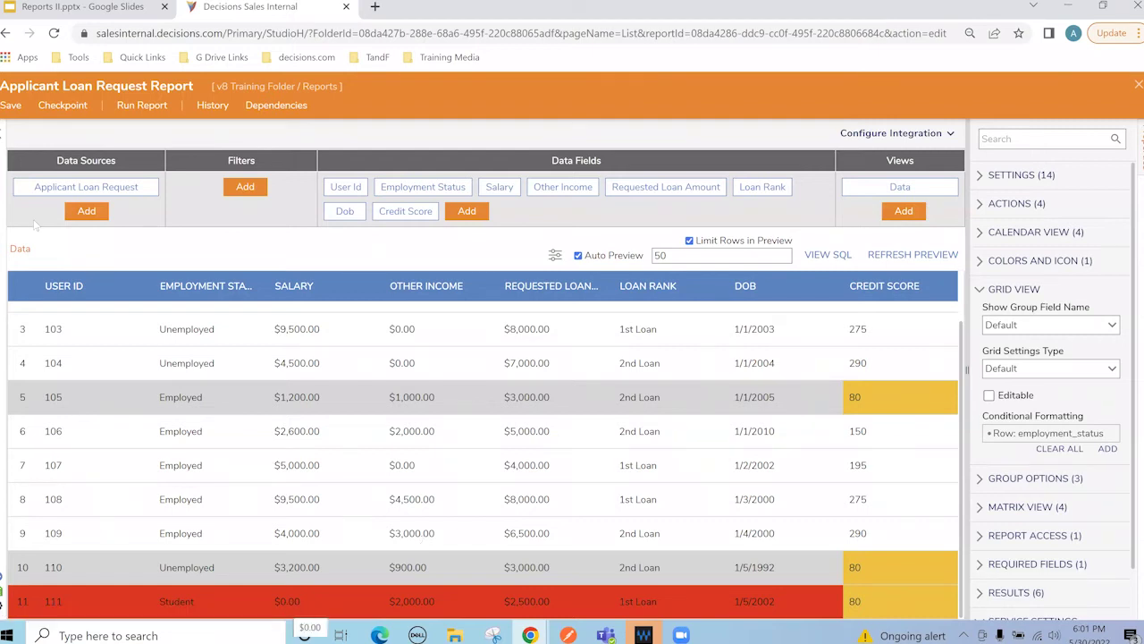
click(11, 104)
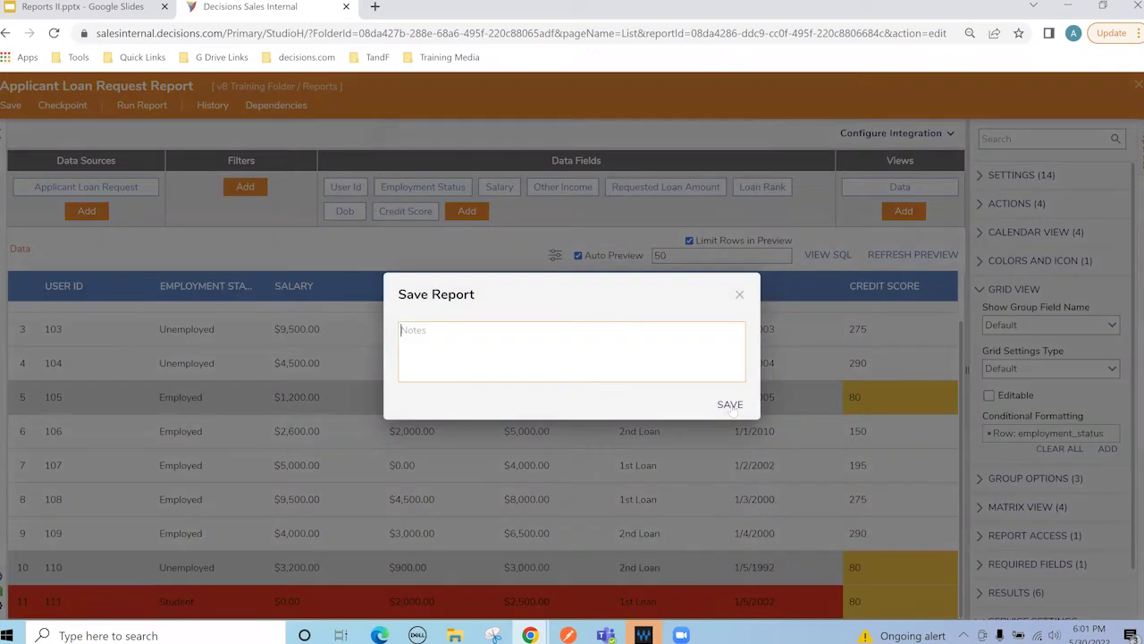
key(Return)
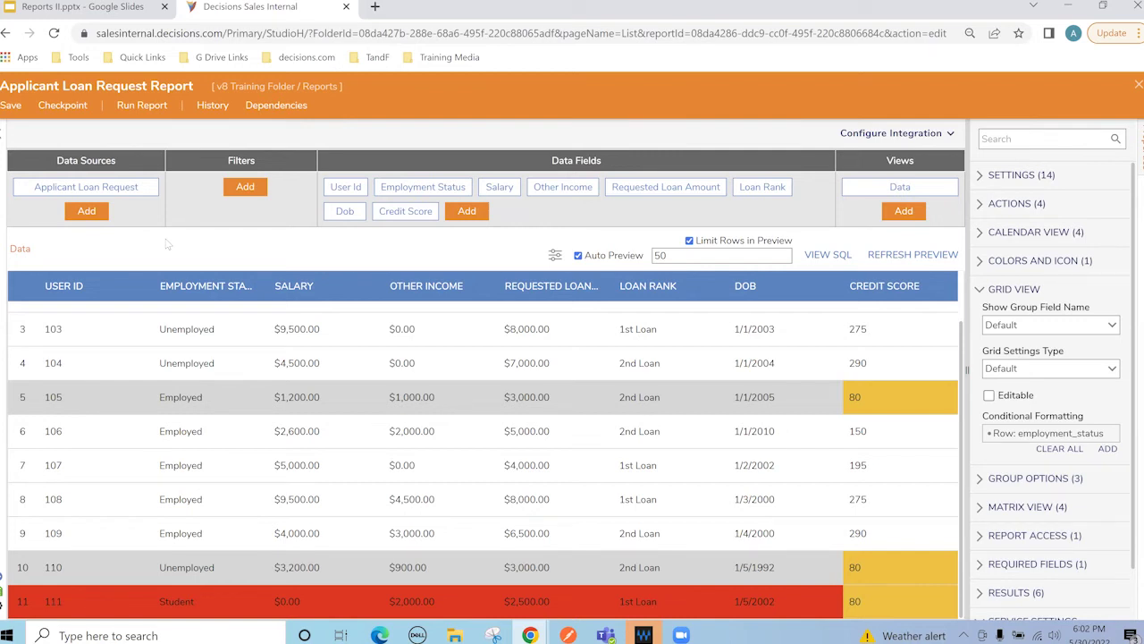
scroll(221, 347, up, 2)
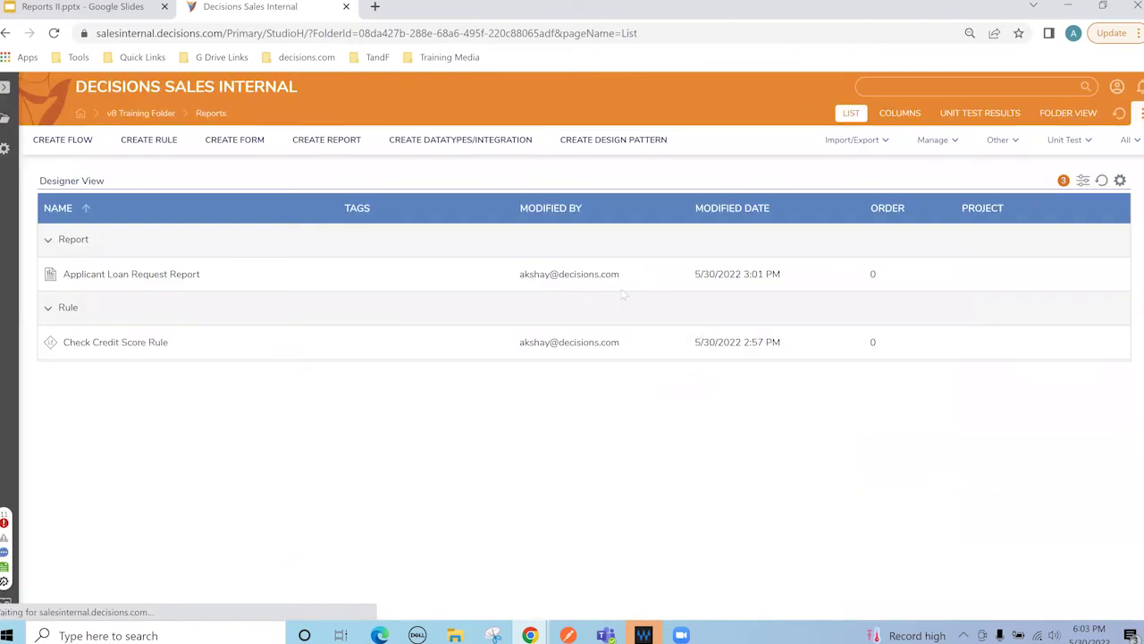
Create a new report named "Applicant Assets Report" in the Reports folder.
click(325, 145)
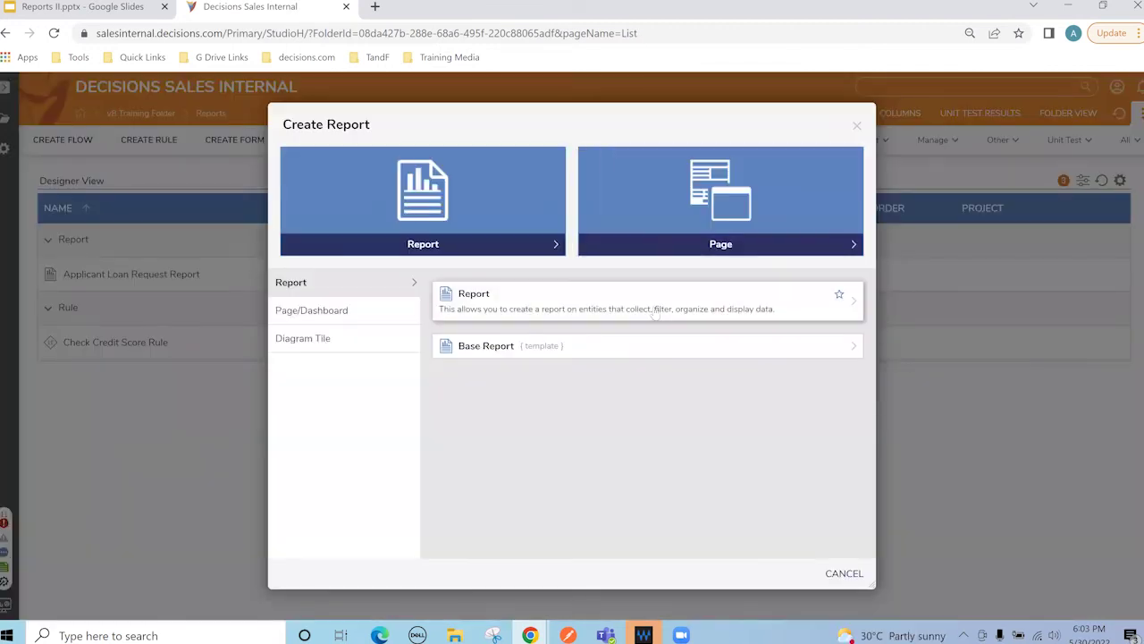
click(653, 309)
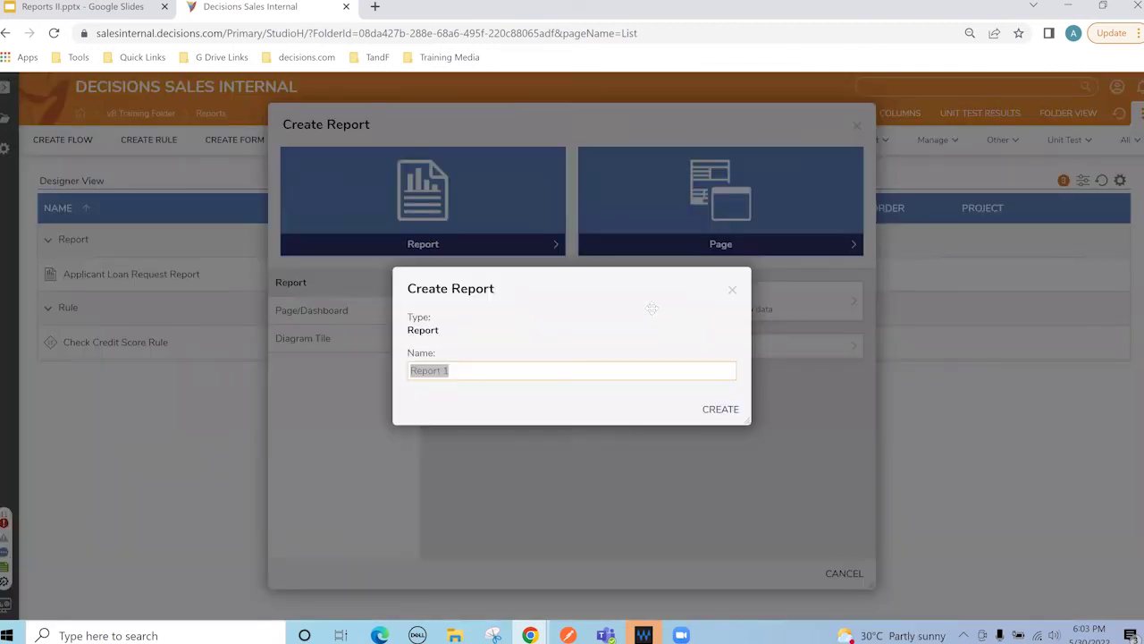
text(icant Assets Report)
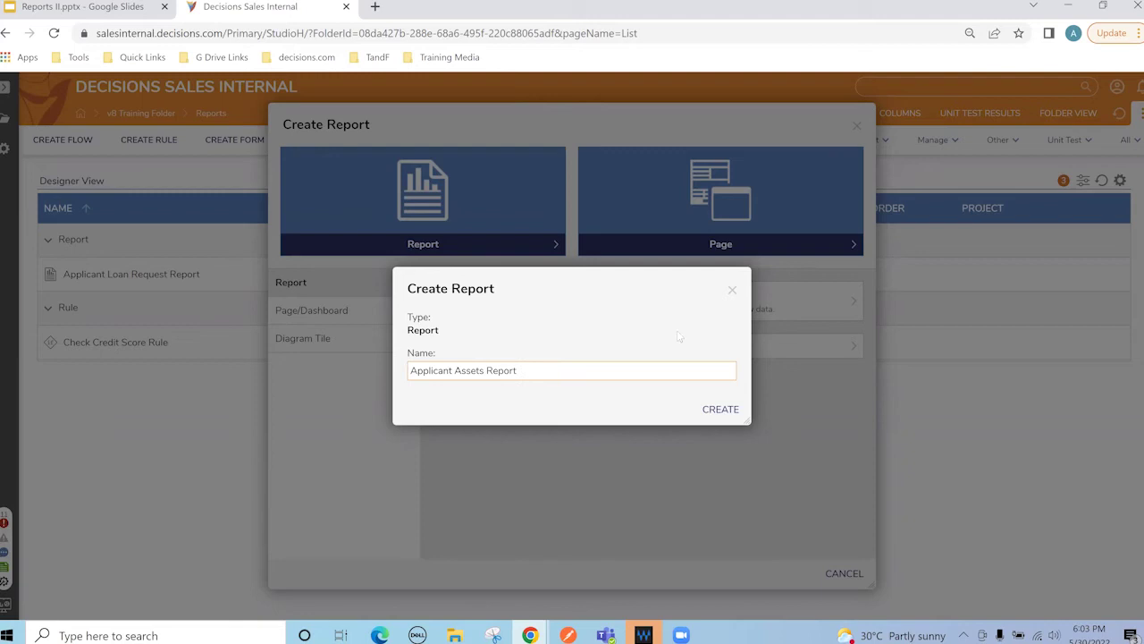
click(718, 410)
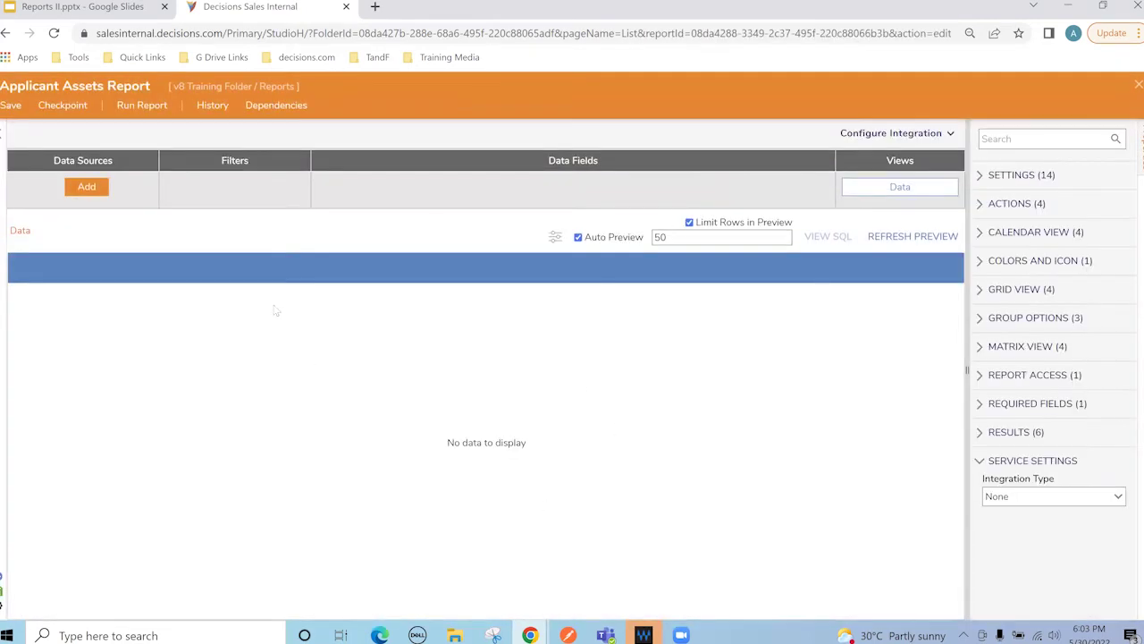
Search the data sources for "assets" and add Applicant Assets as the report's data source.
click(91, 188)
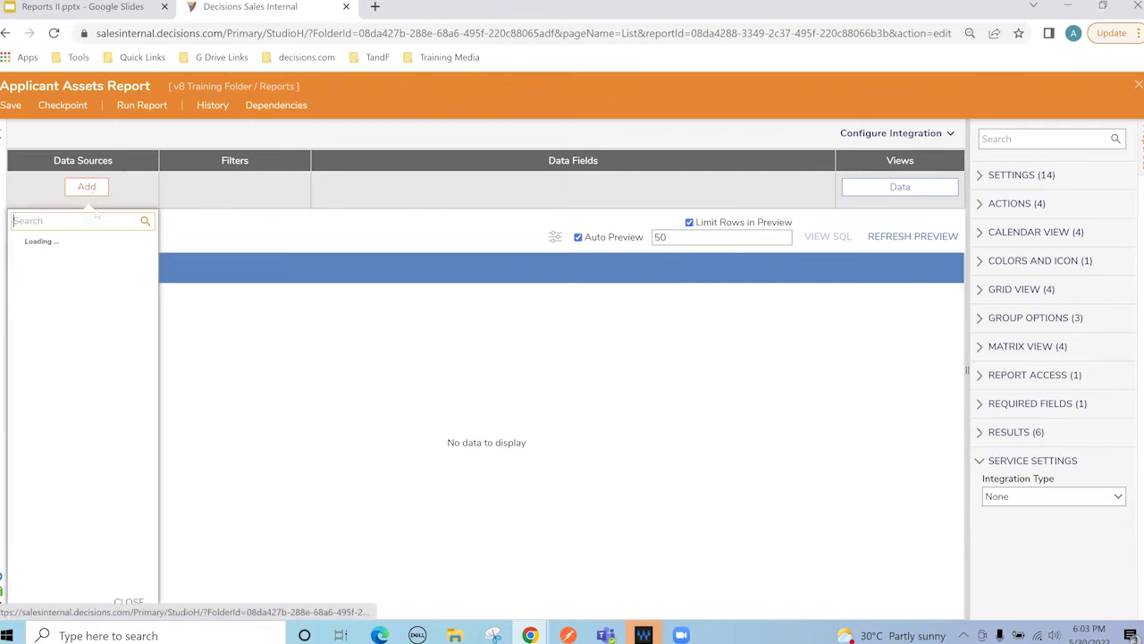
text(assets)
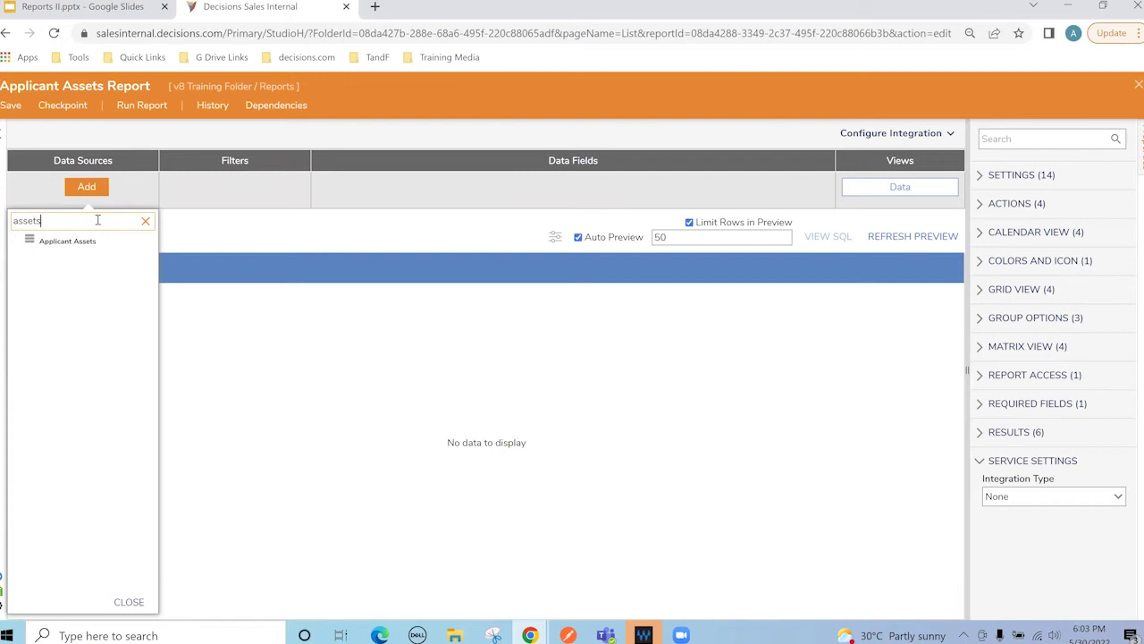
click(67, 240)
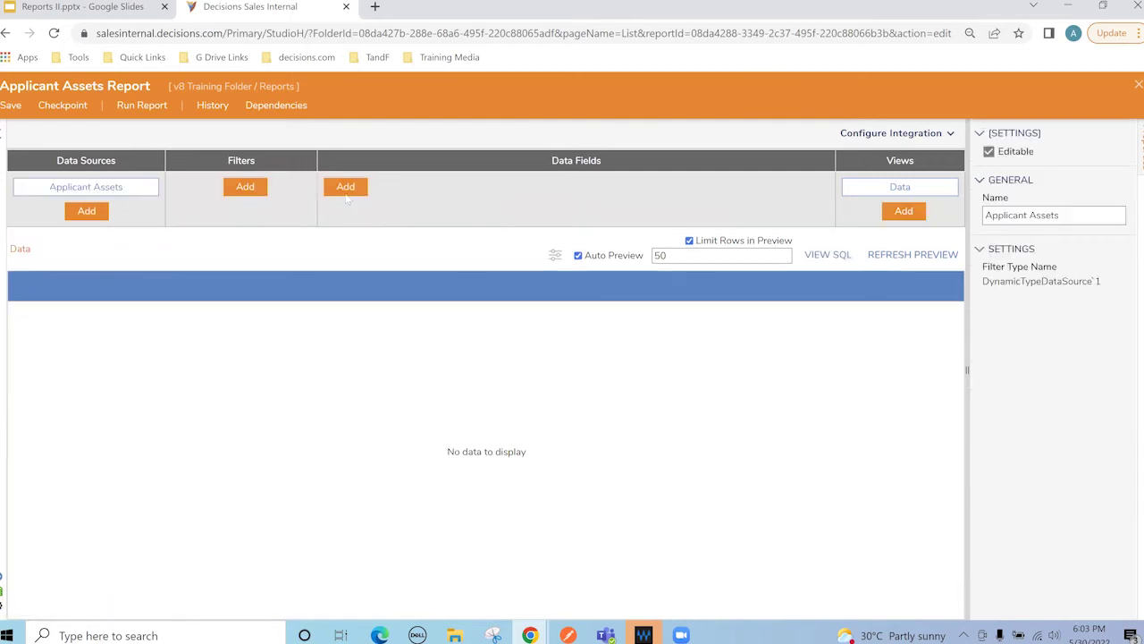
Add the User Id, Asset Id, Asset Name and Asset Value columns as data fields of the Applicant Assets Report.
click(346, 190)
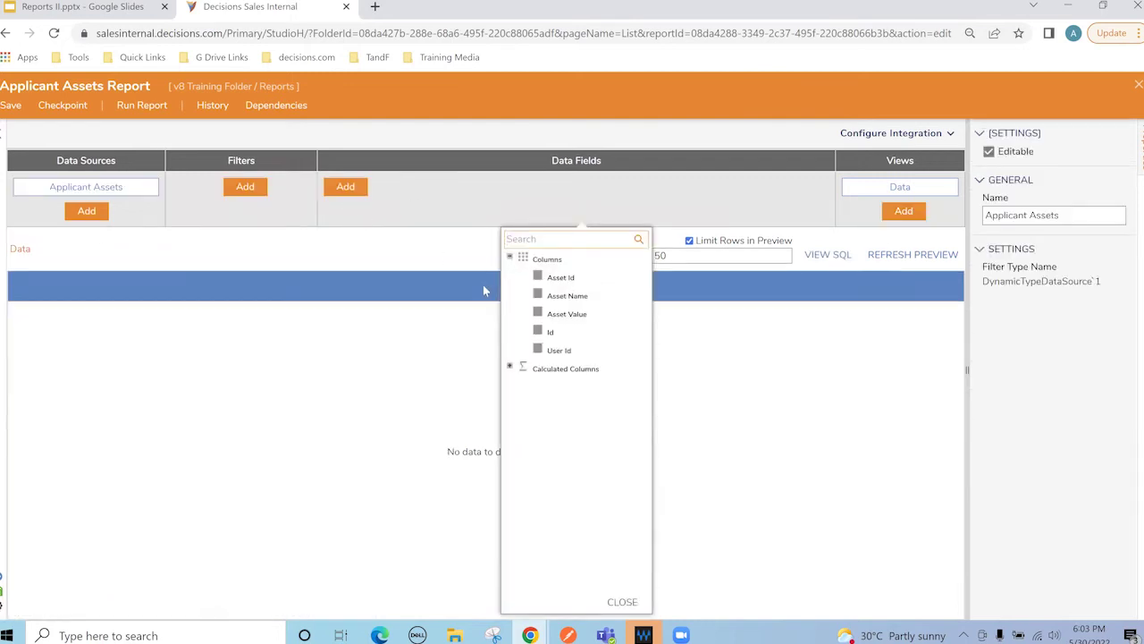
click(597, 351)
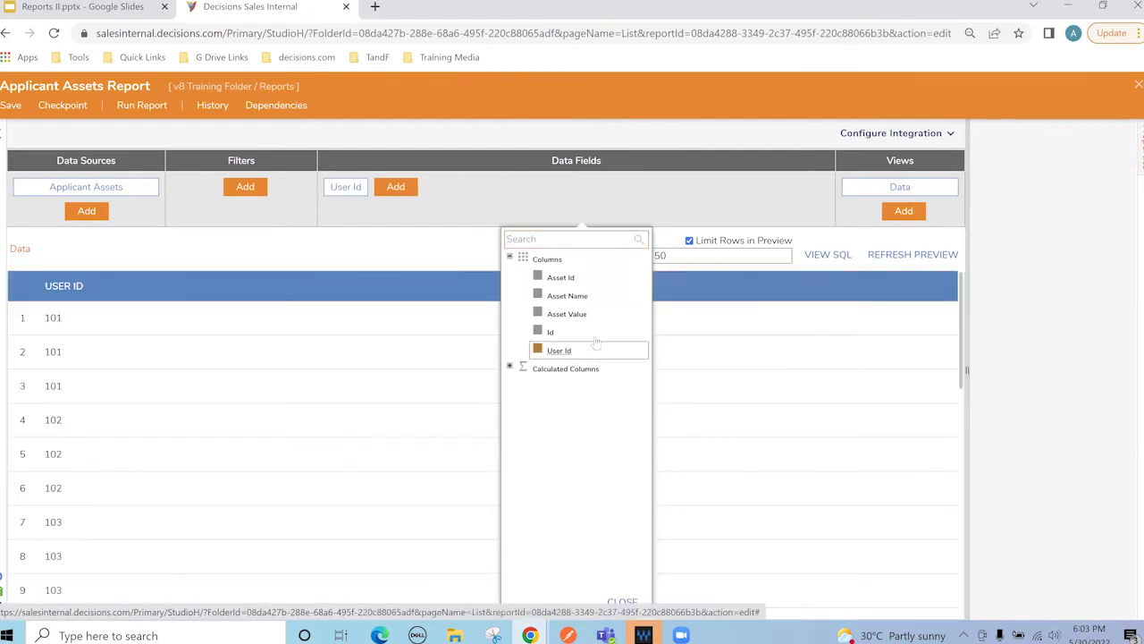
click(606, 285)
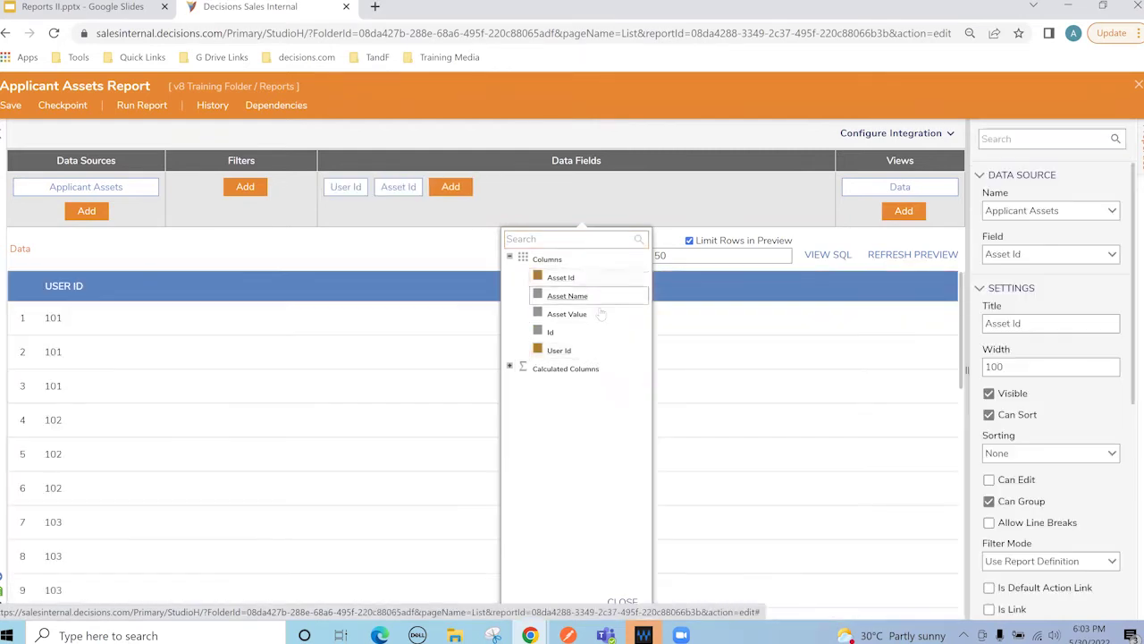
click(606, 301)
click(606, 315)
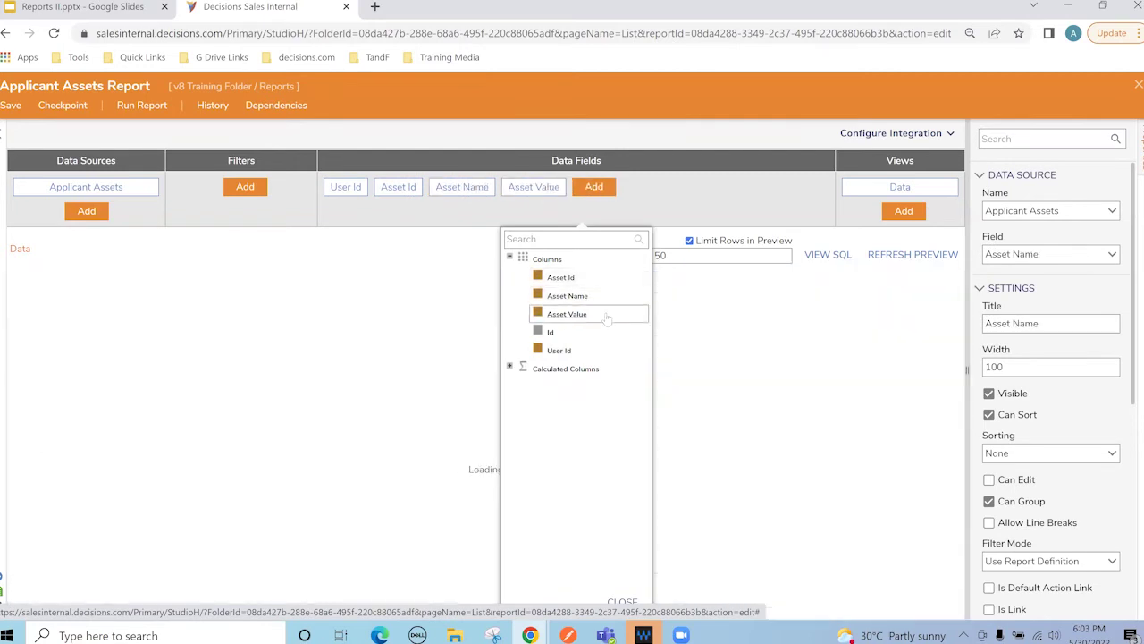
click(404, 258)
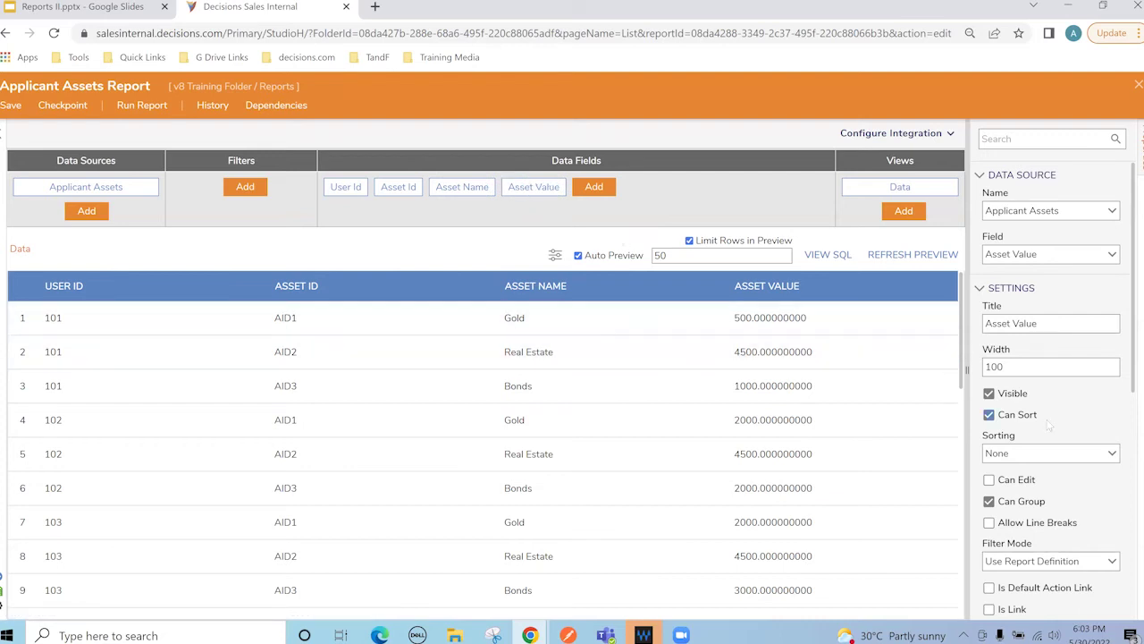
Set the Asset Value field's format to Currency and save the report without notes.
scroll(1050, 426, down, 5)
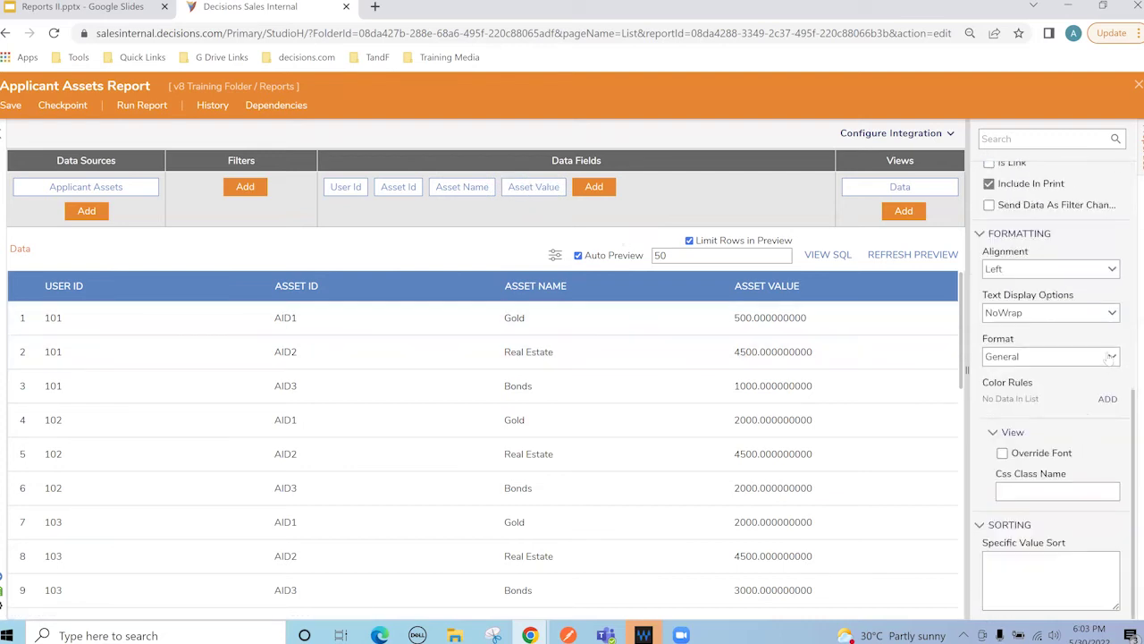
click(1109, 356)
click(1028, 444)
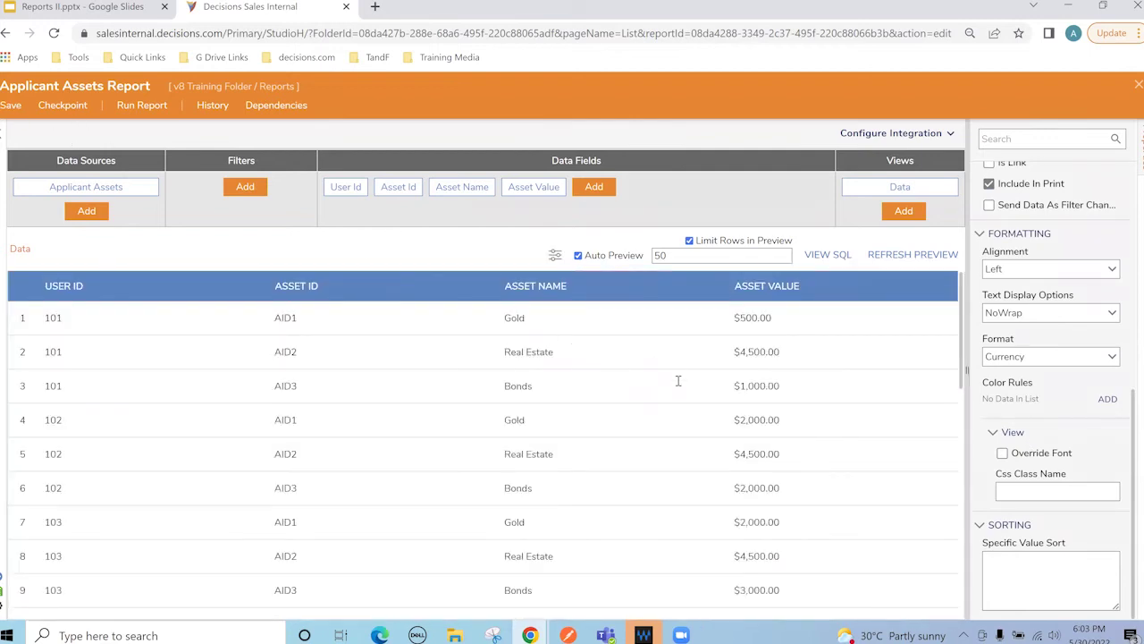
key(ctrl+s)
click(721, 405)
Group the report by User Id, apply the grouping and look through the grouped rows in the preview.
click(554, 256)
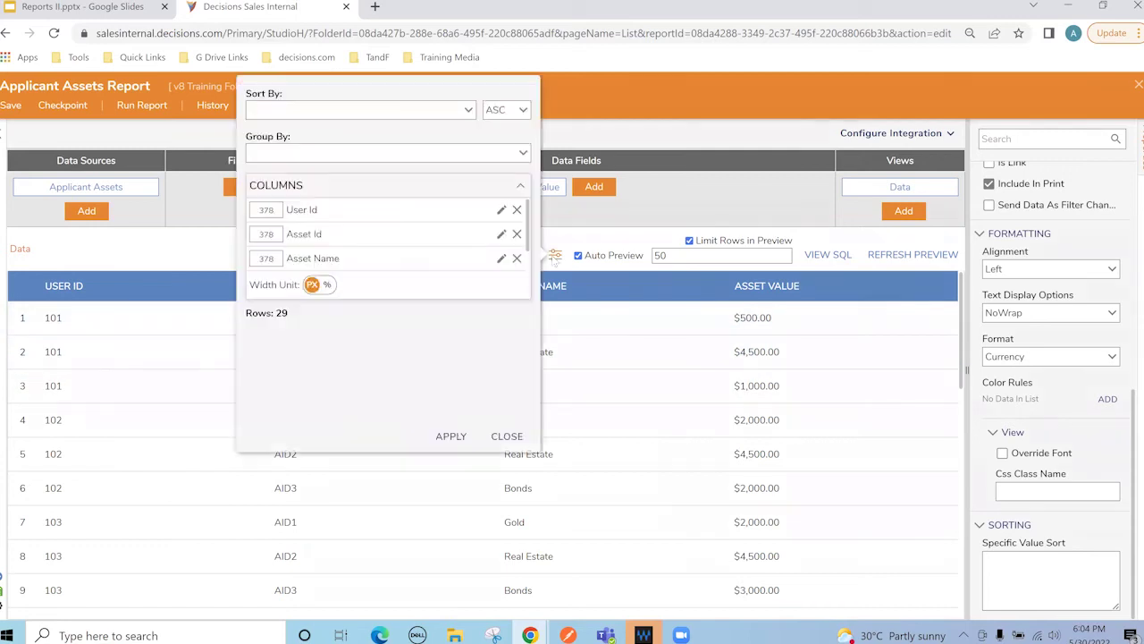
click(524, 154)
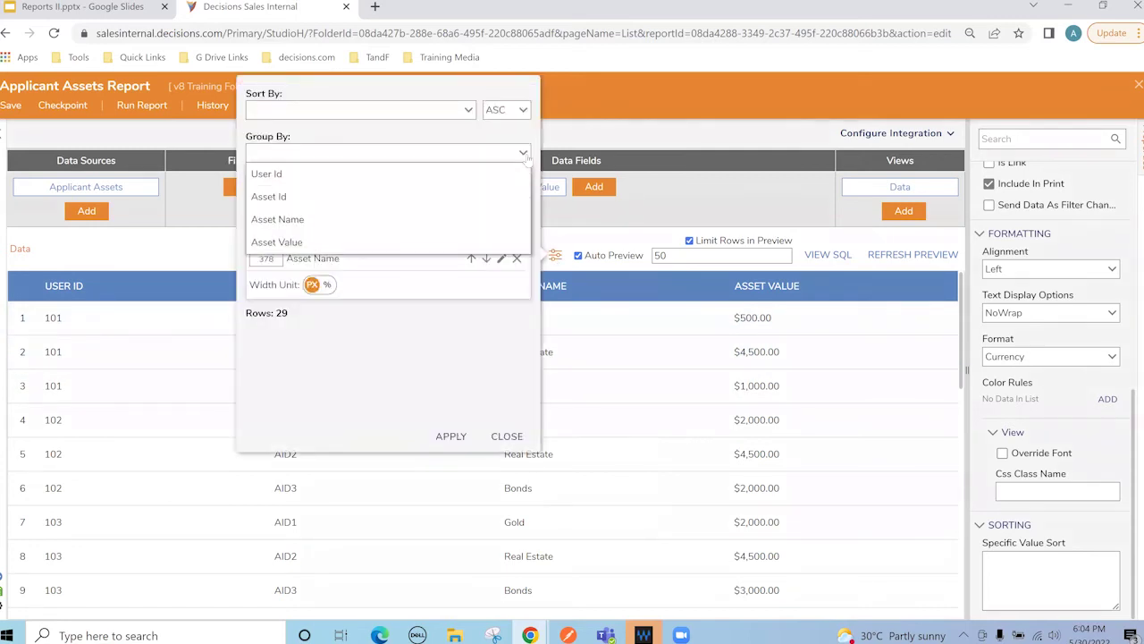
click(334, 173)
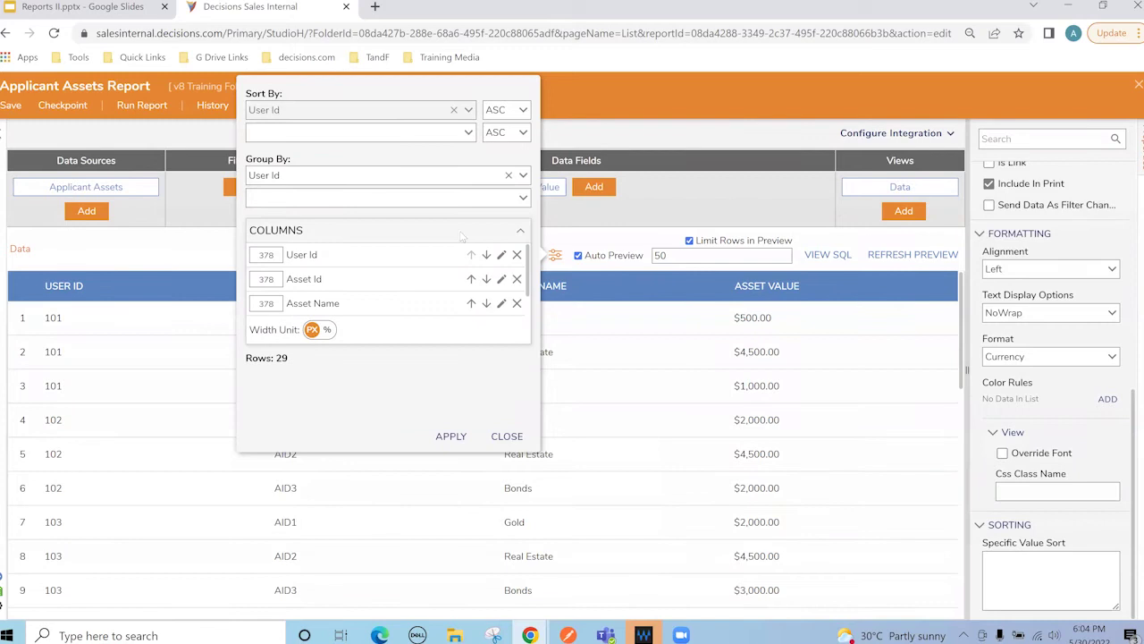
click(451, 435)
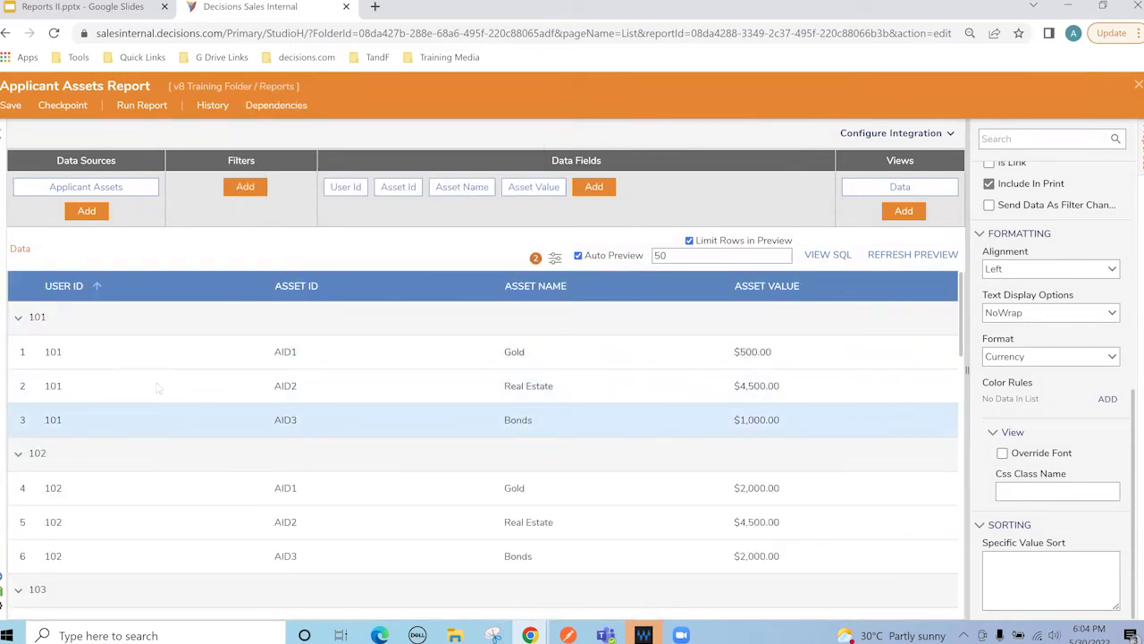
scroll(205, 405, down, 2)
scroll(205, 409, down, 3)
scroll(153, 421, up, 5)
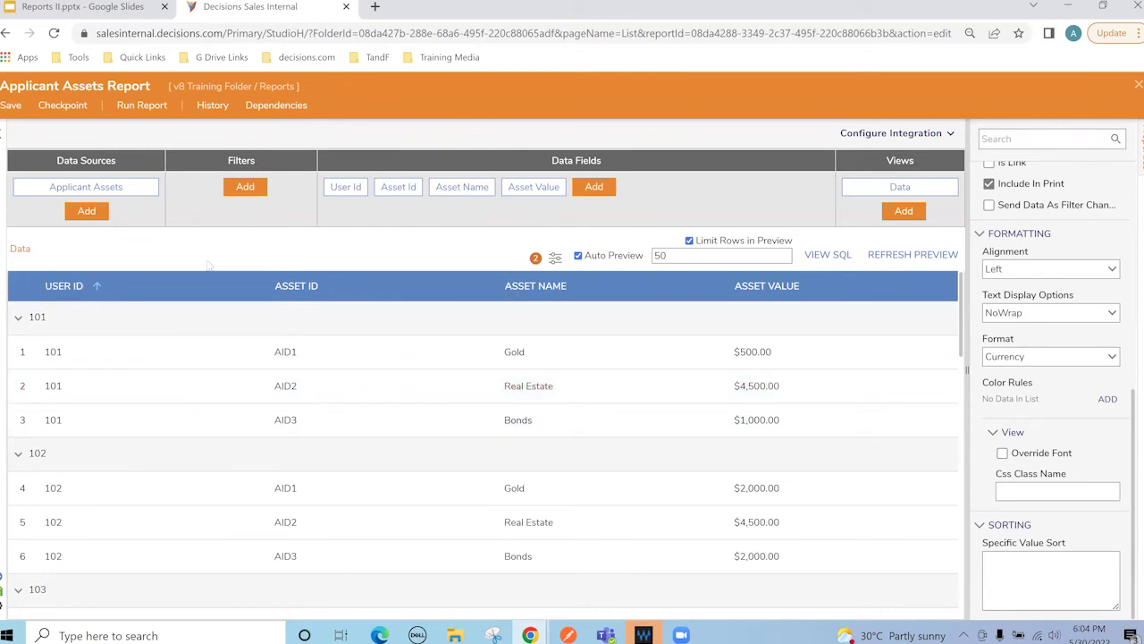
Add a subtotal in the report's results settings for the Asset Value field with the Sum aggregation type.
click(330, 168)
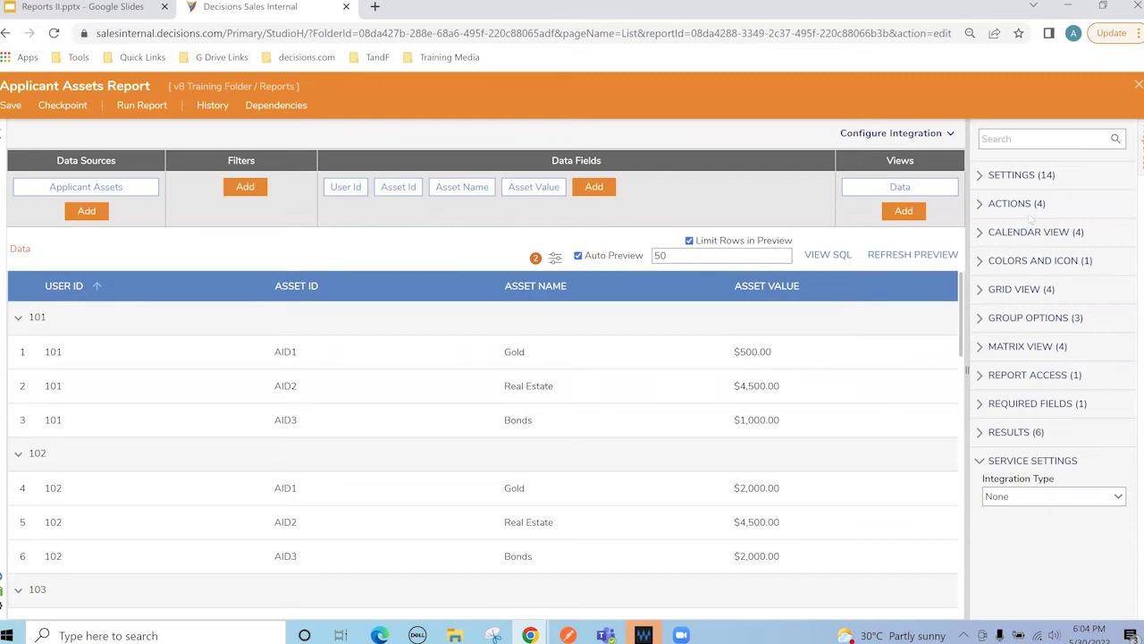
click(1001, 431)
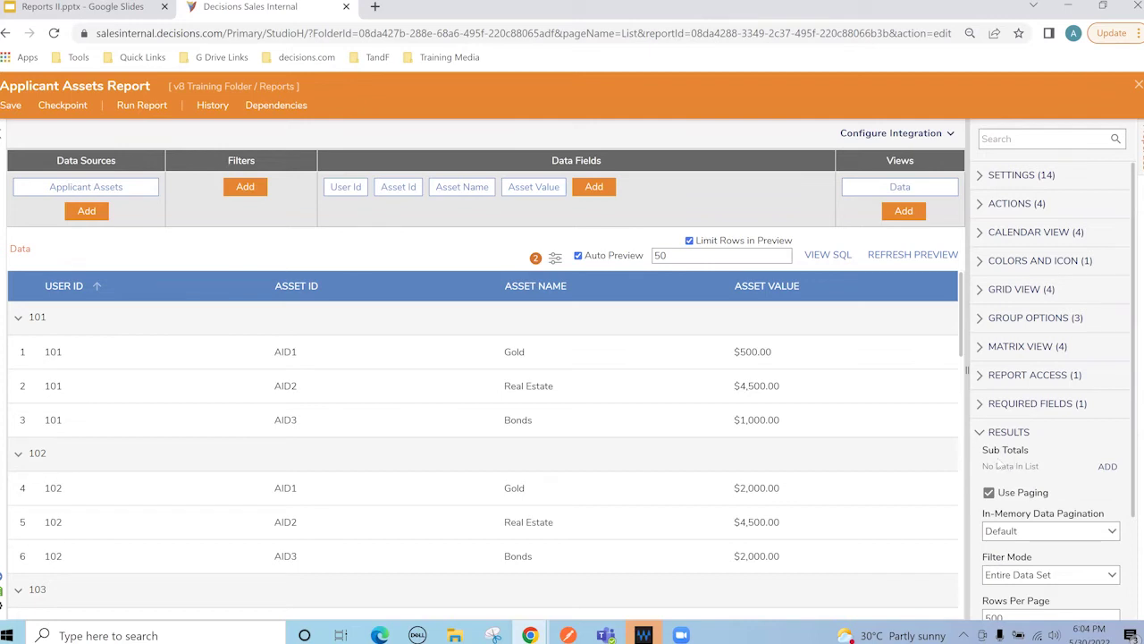
click(1107, 467)
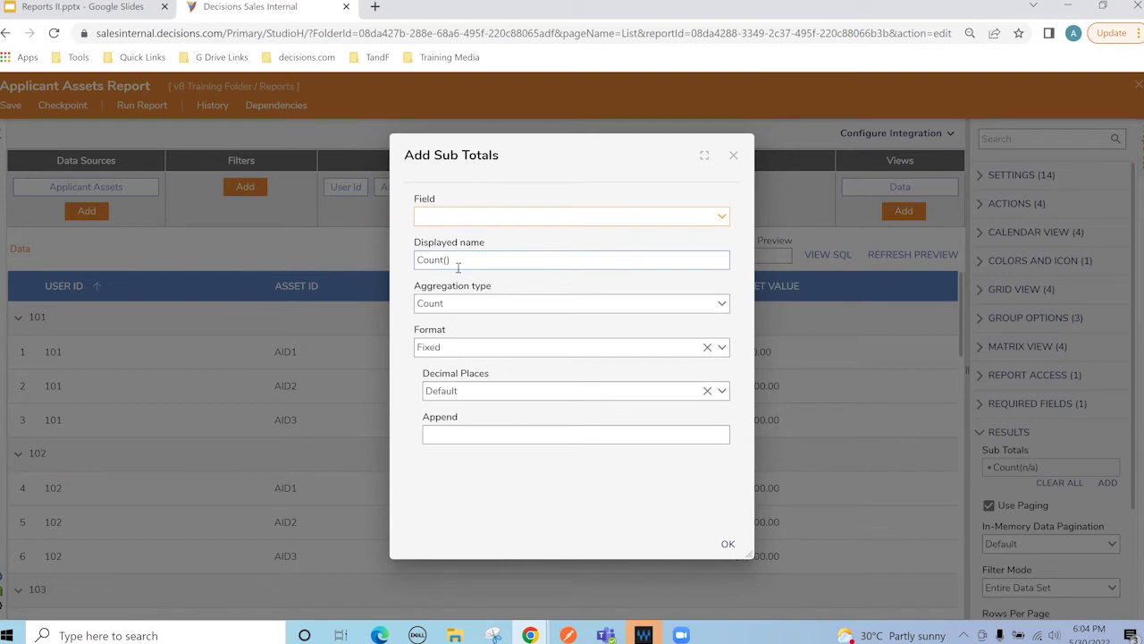
click(721, 219)
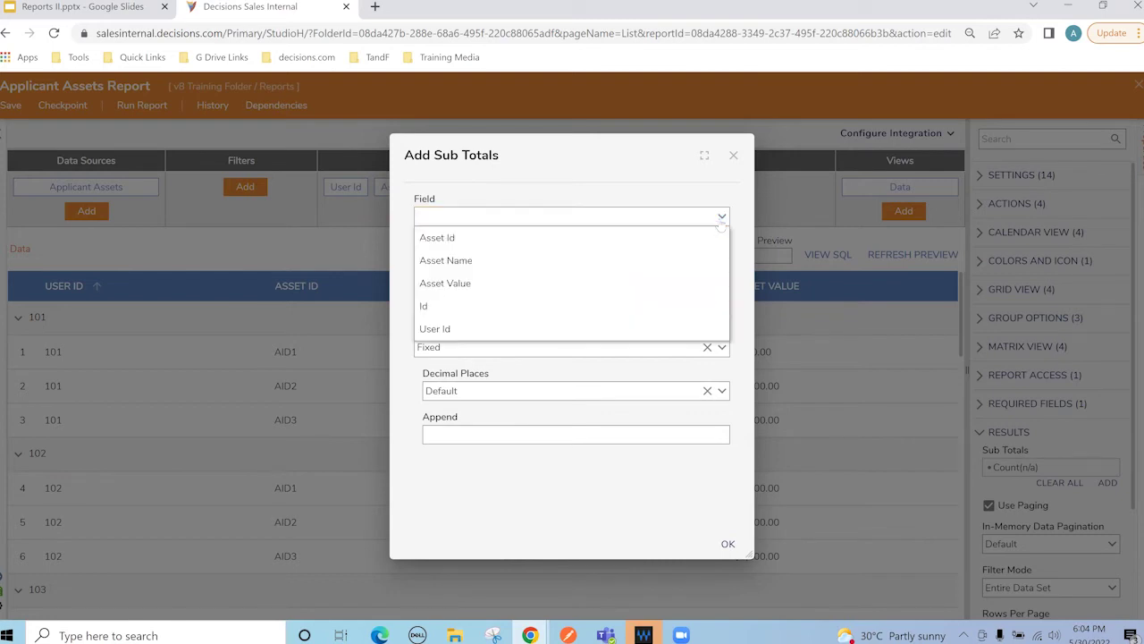
click(466, 284)
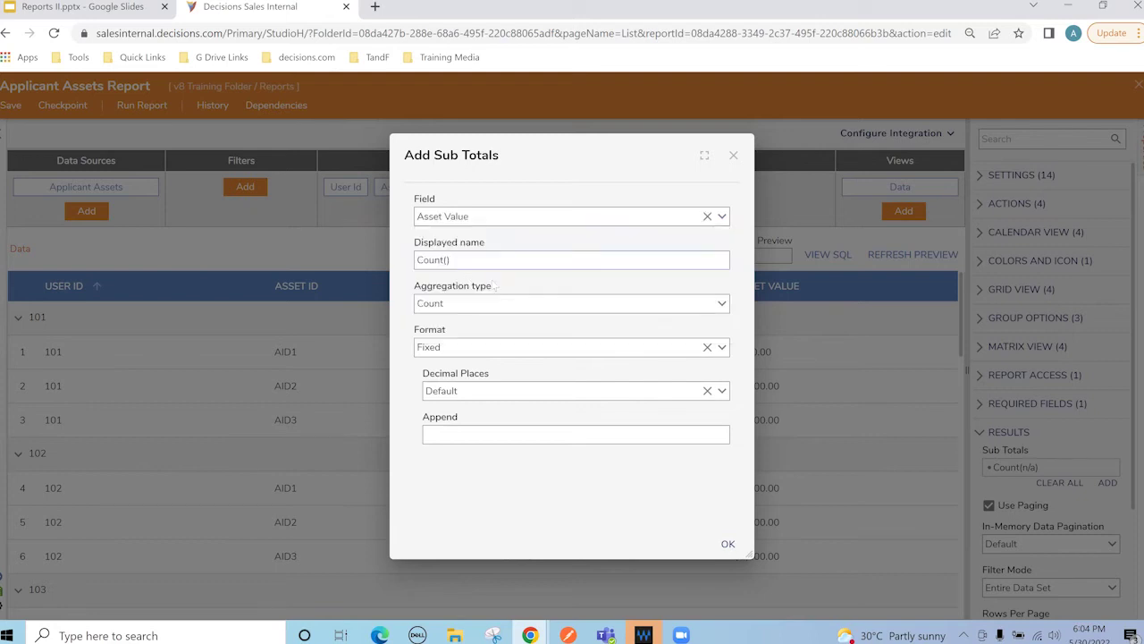
click(721, 304)
click(438, 348)
Name the subtotal "Total Assets Value", set its format to Currency, confirm it and refresh the preview.
triple_click(499, 261)
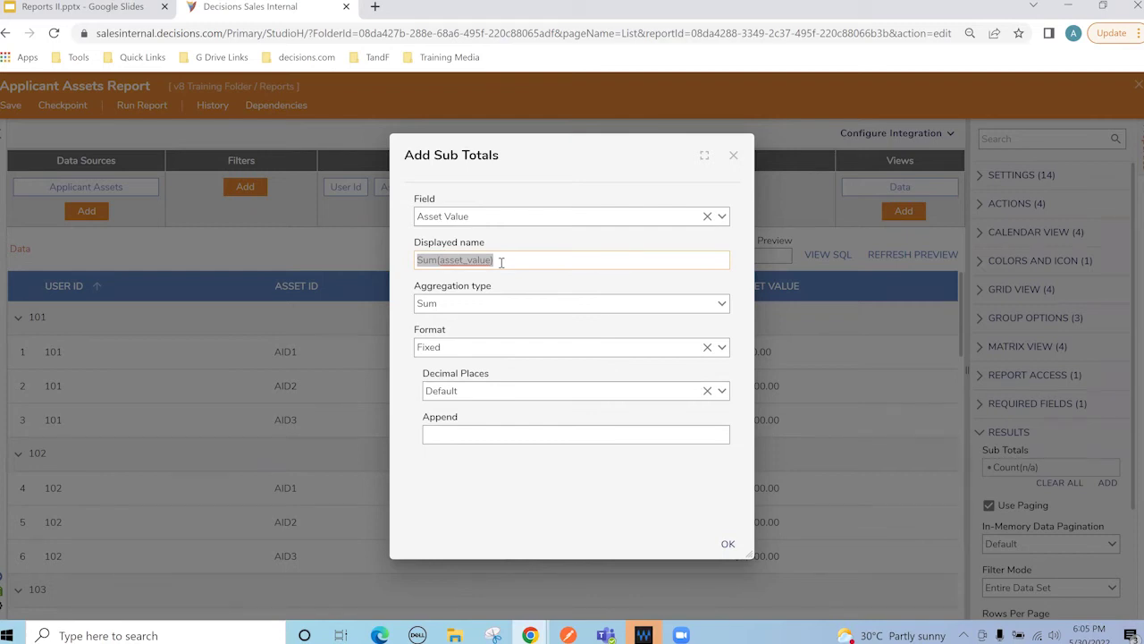
text(T)
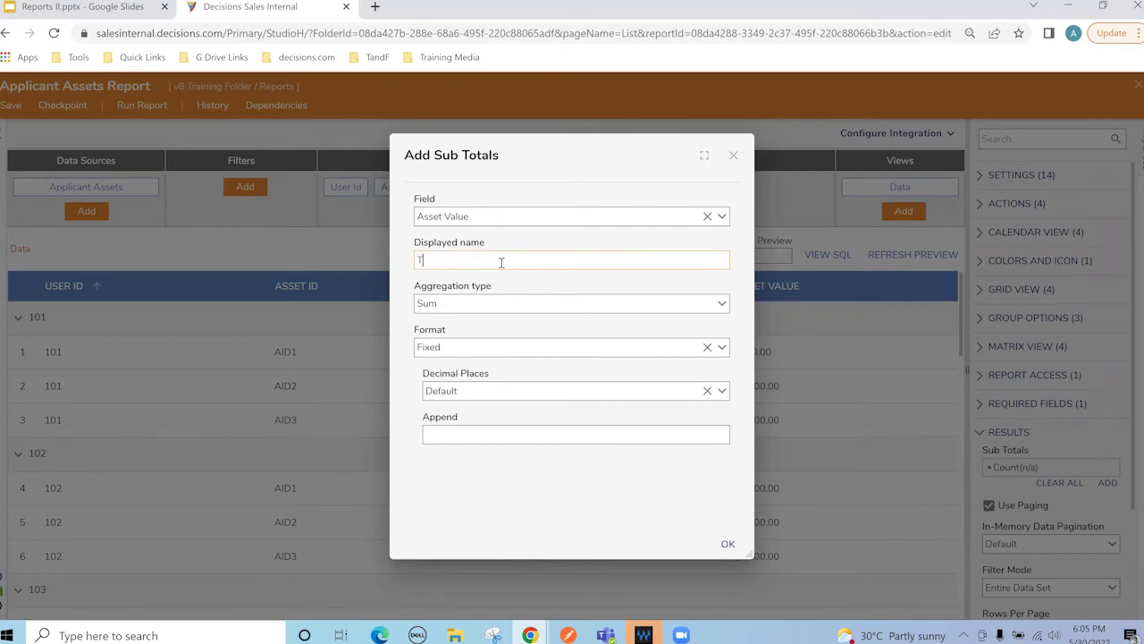
text(otal Assets Value)
click(722, 351)
click(443, 436)
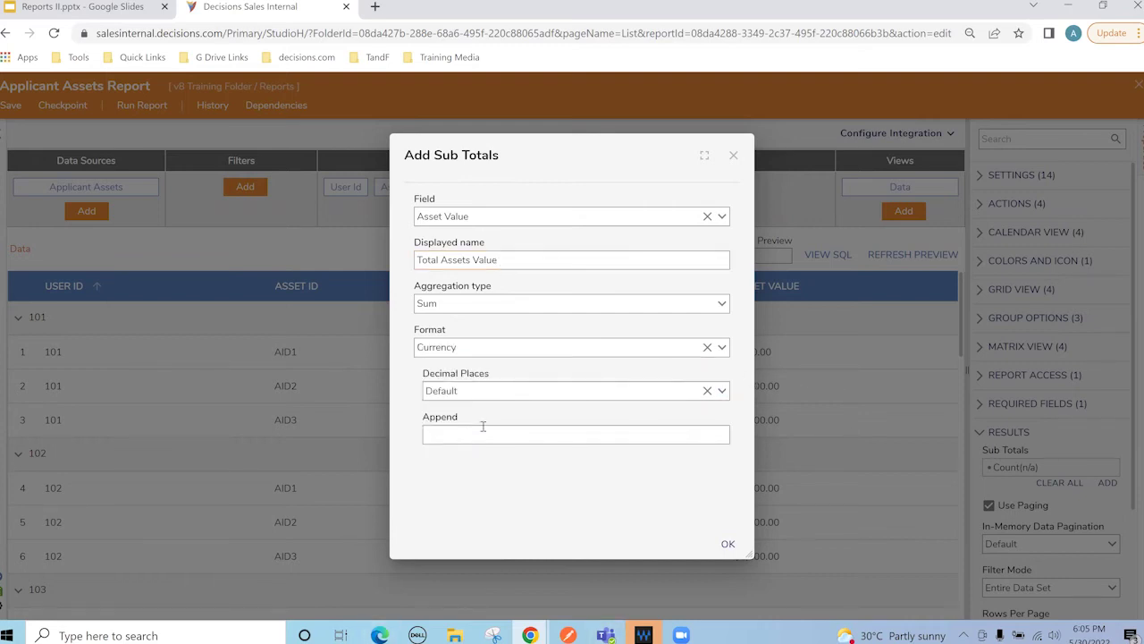
click(727, 543)
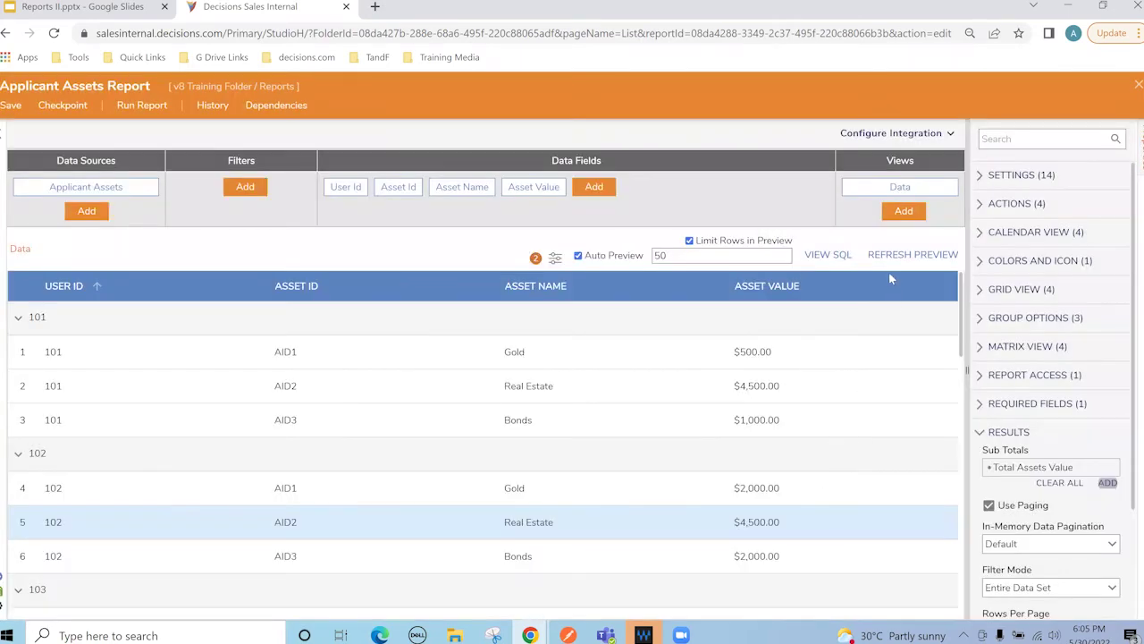
click(890, 260)
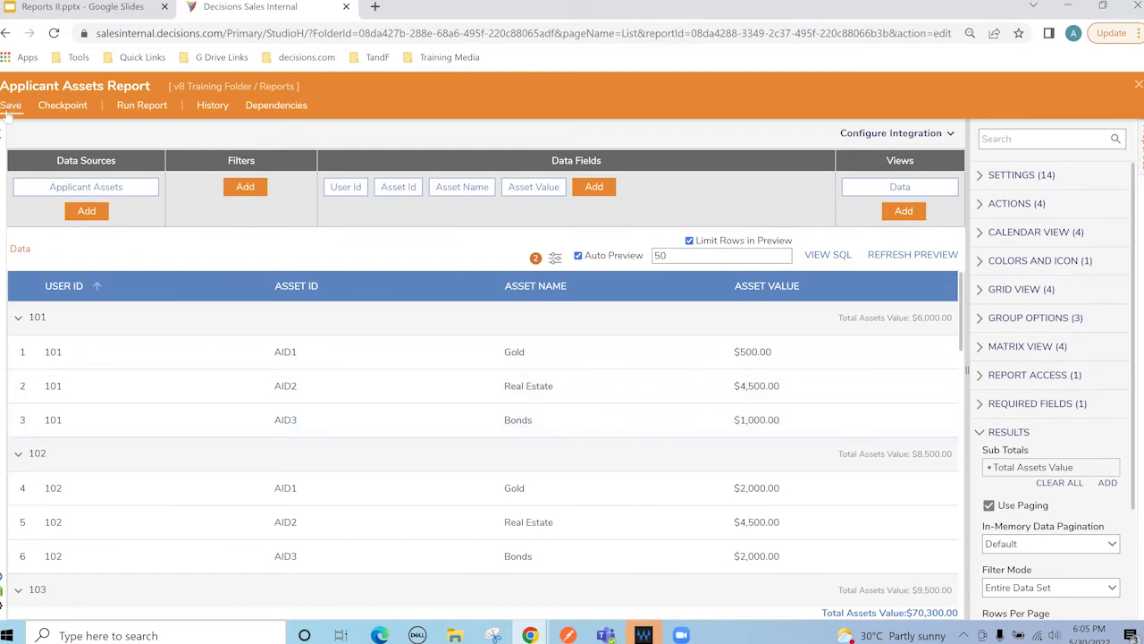
Save the report without notes and run it to check the subtotals of each user group.
click(11, 106)
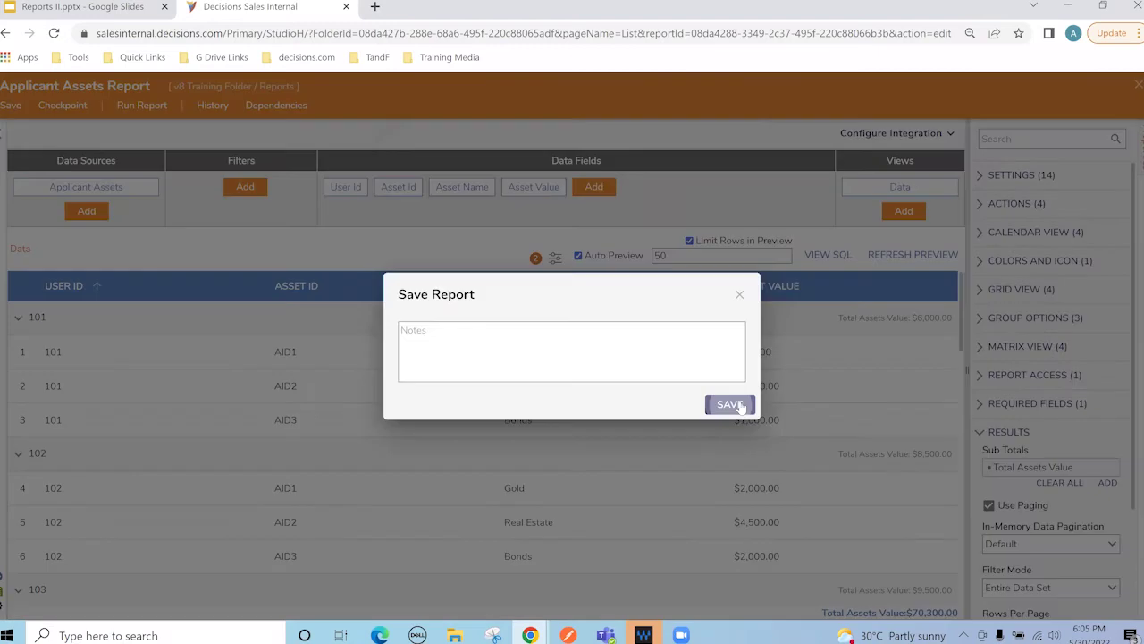
click(738, 405)
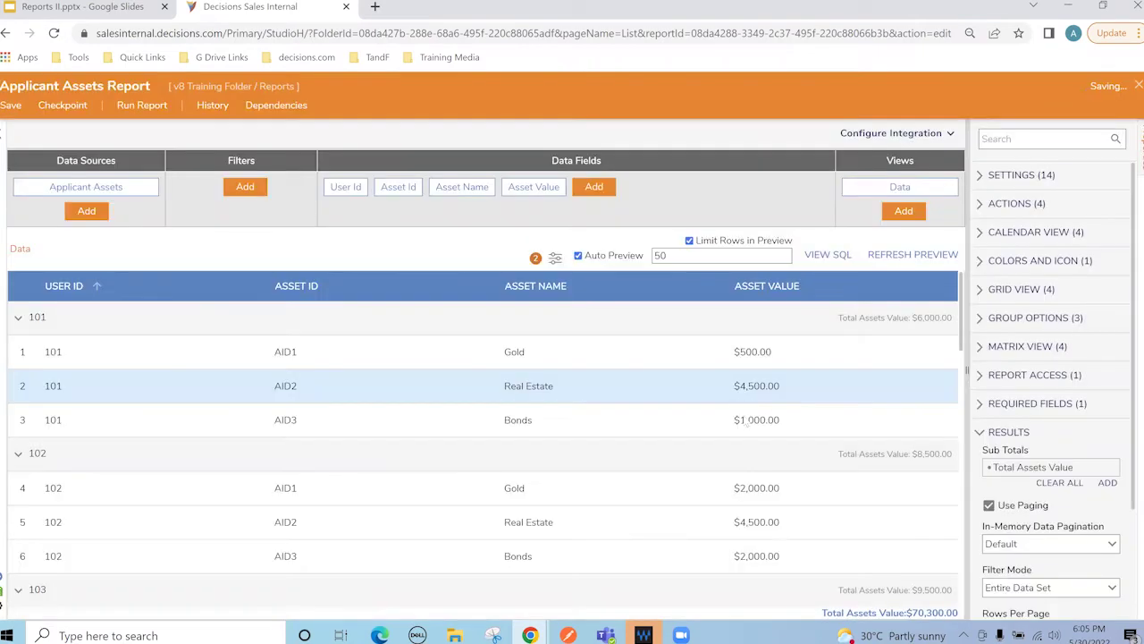
click(211, 109)
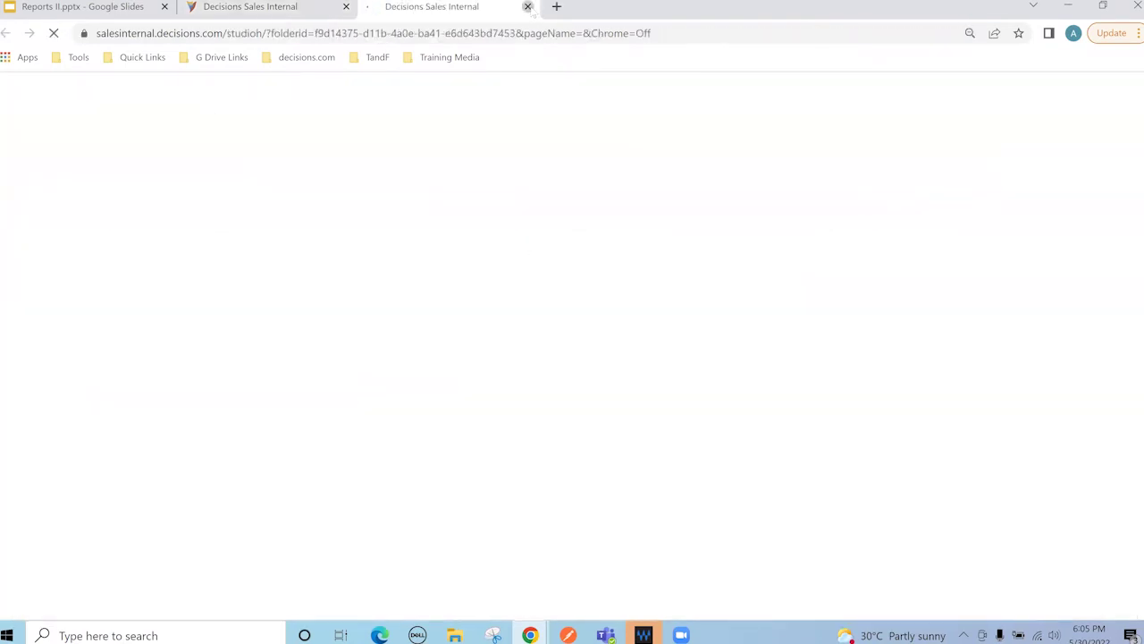
click(528, 7)
click(148, 107)
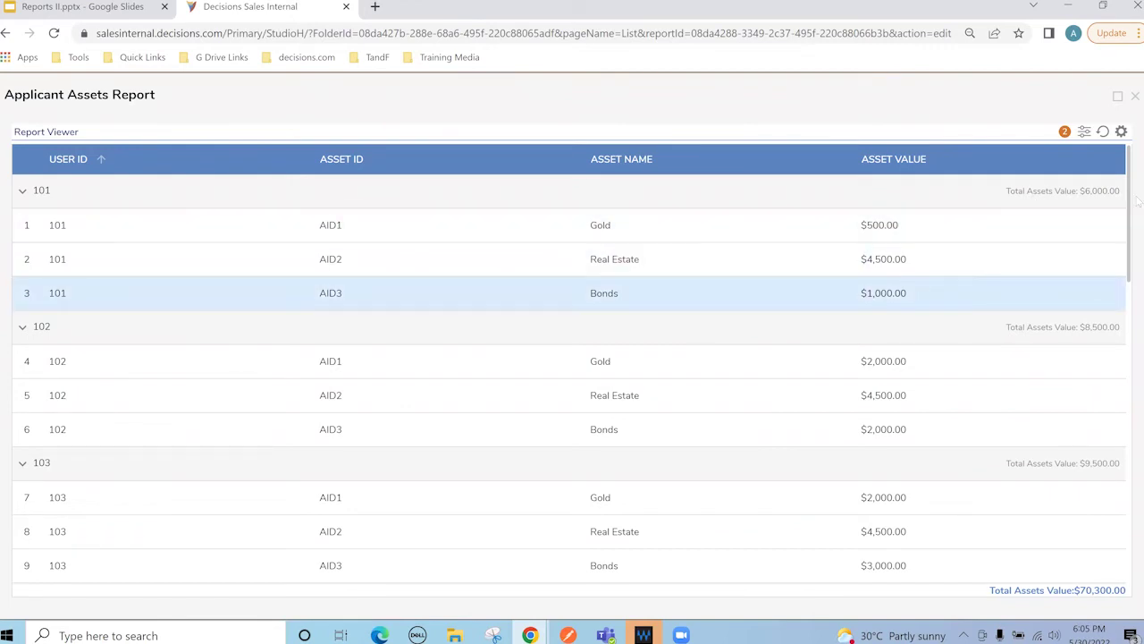
click(1135, 96)
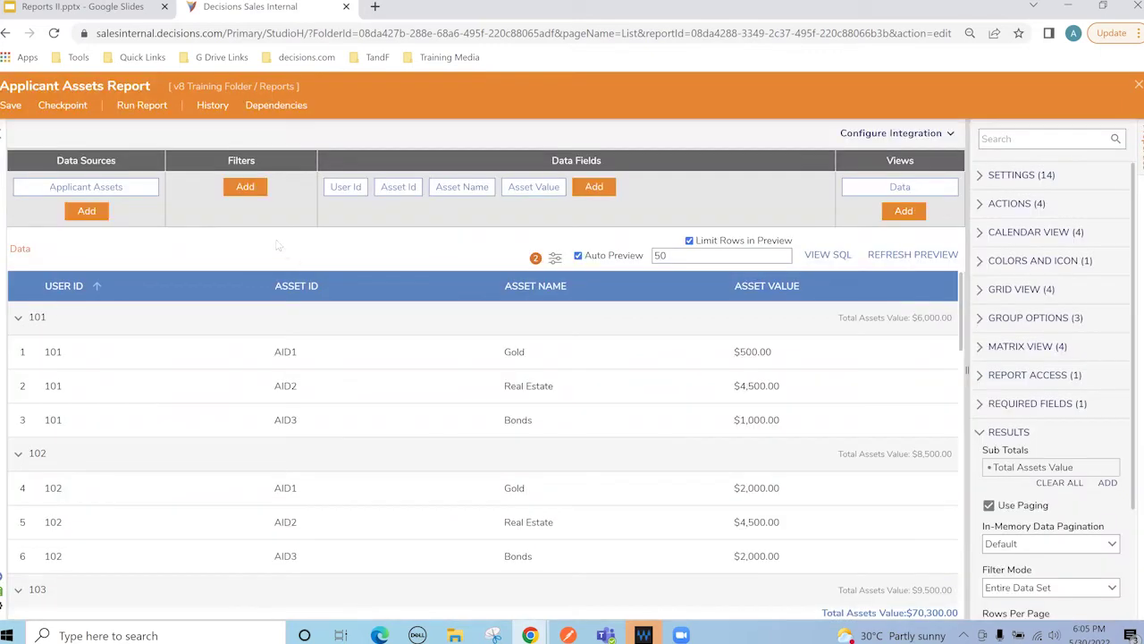
click(11, 107)
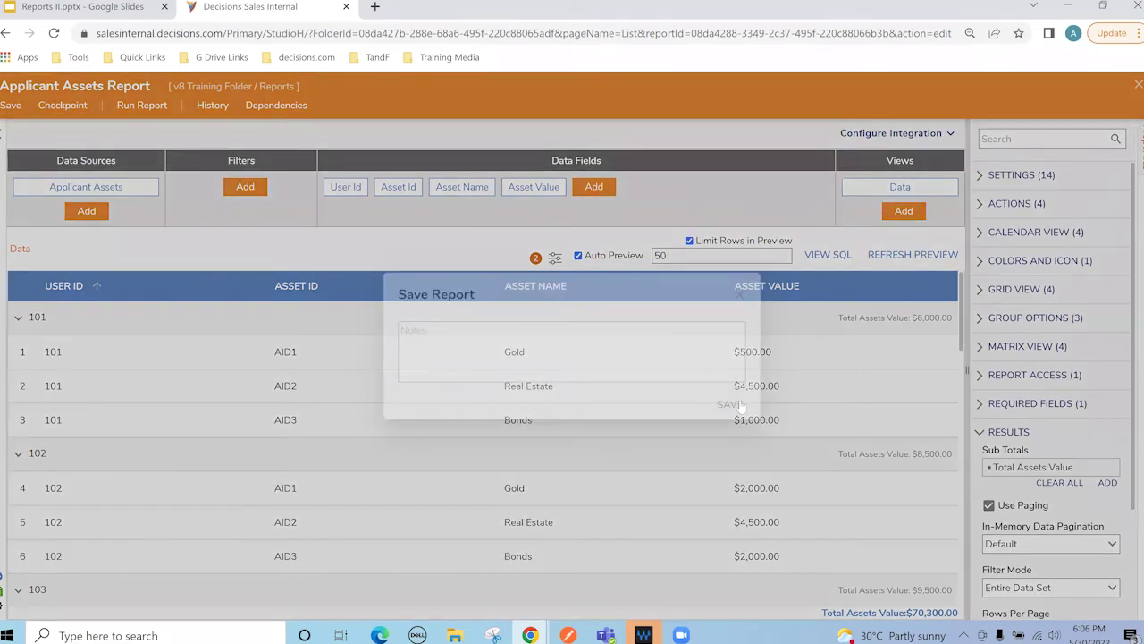
key(Return)
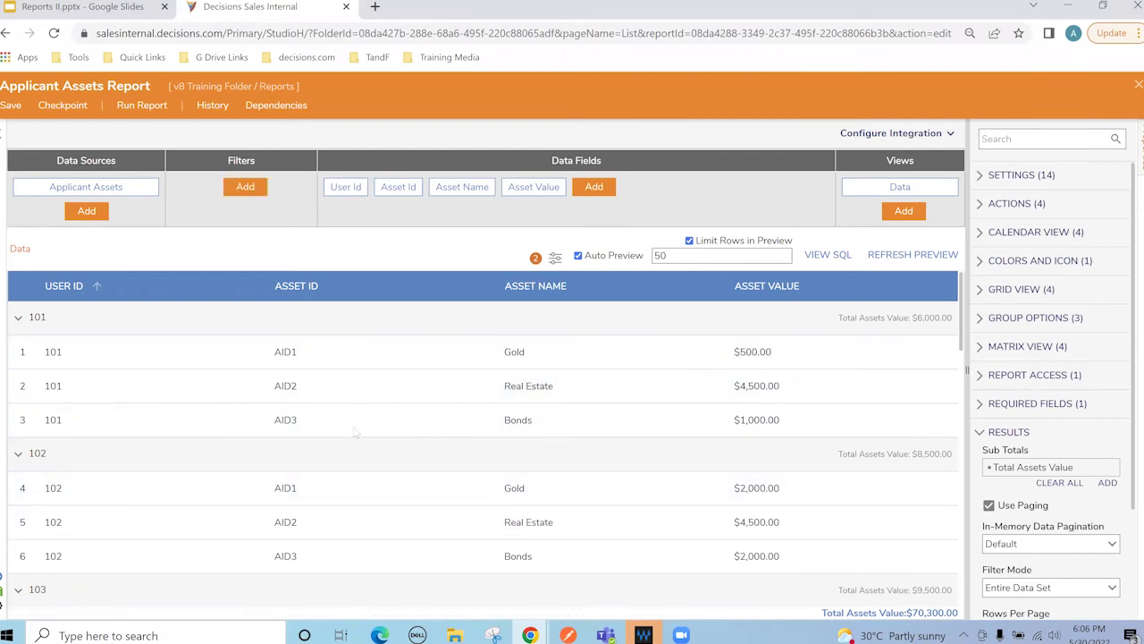
Search the filters for "user id", add the User Id Equals filter and rename it "UID".
click(246, 188)
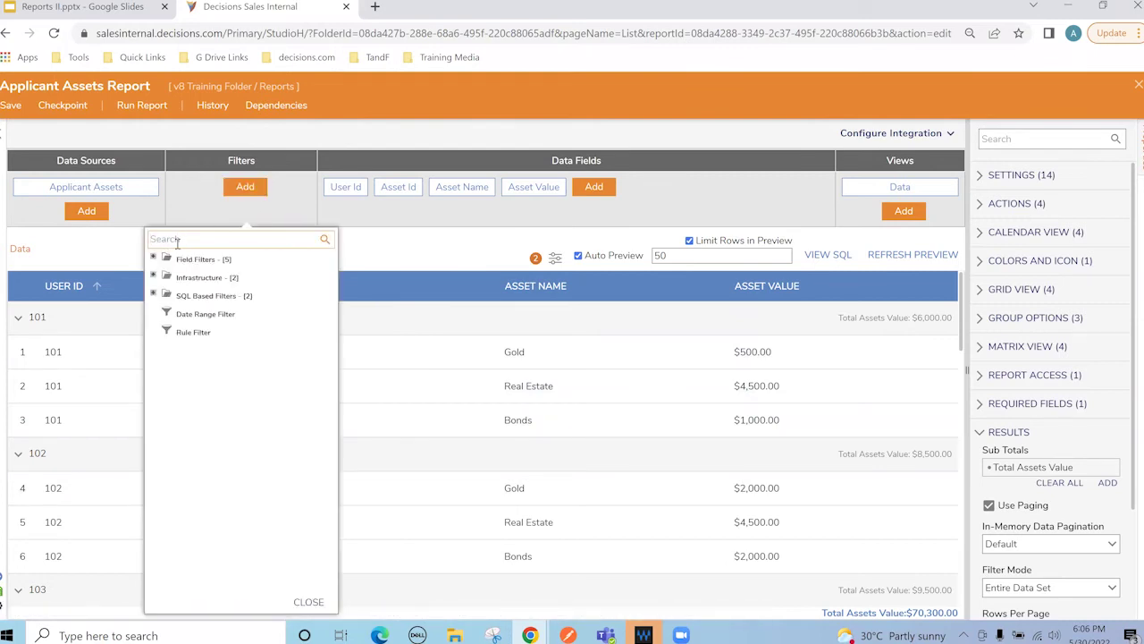
text(user)
text(id)
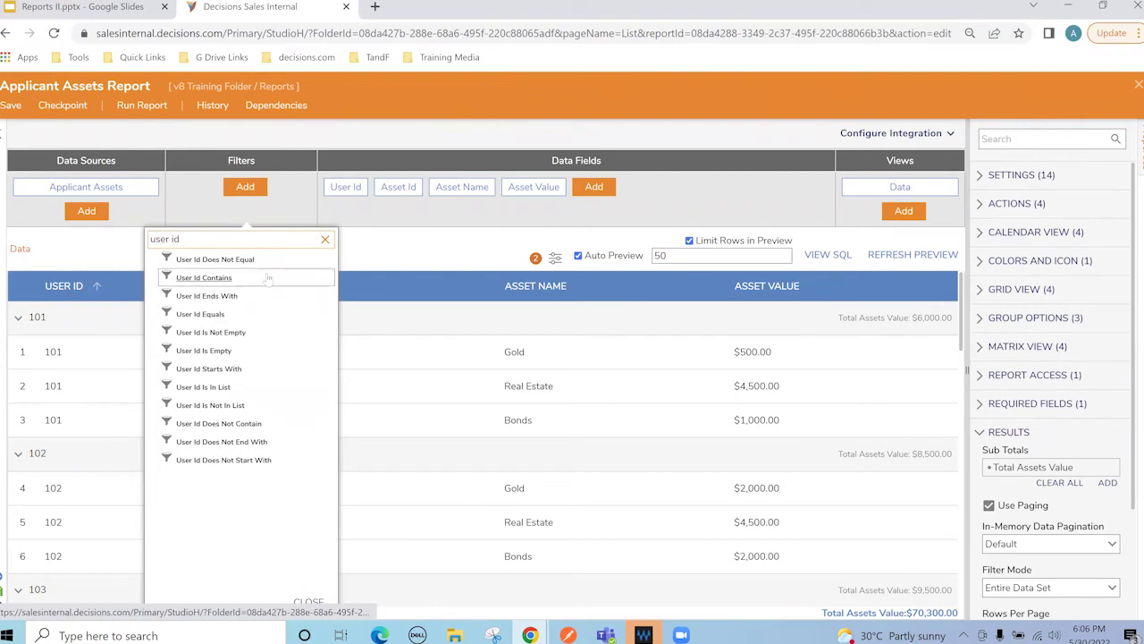
click(261, 313)
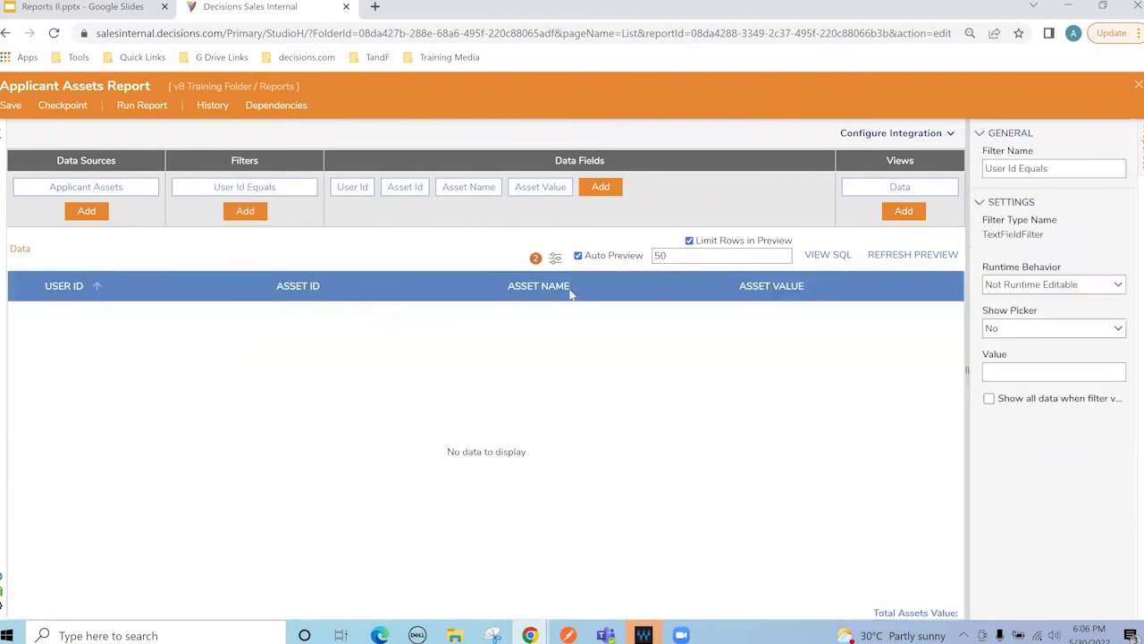
triple_click(1072, 167)
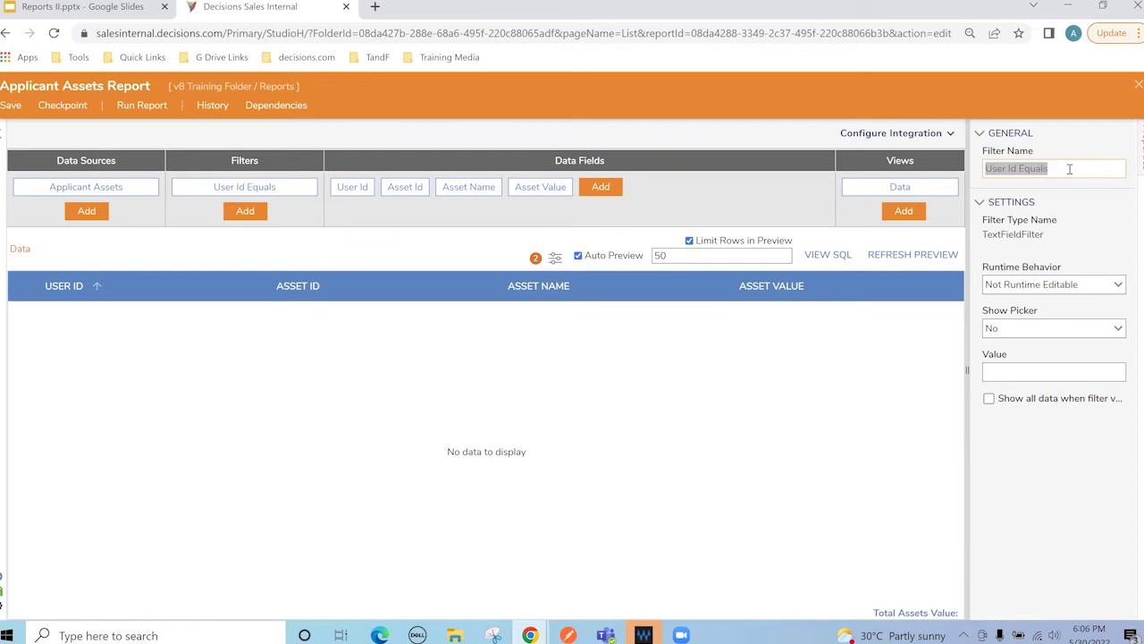
text(UID)
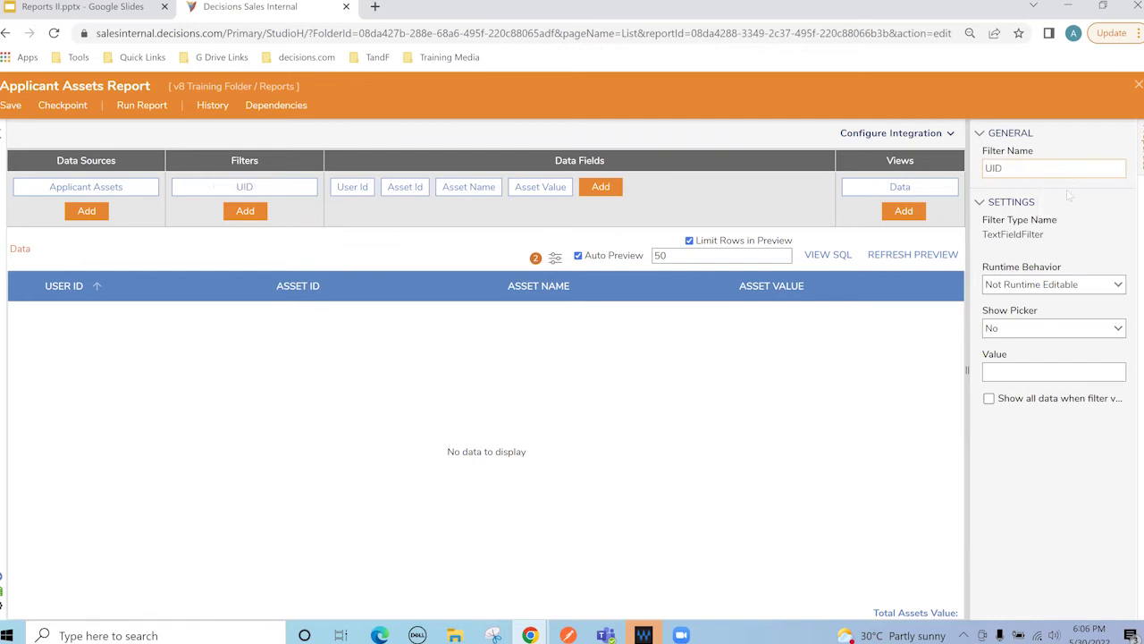
Set the UID filter's runtime behavior to Get Values From Other Reports, then save the report without notes and close it.
click(1117, 285)
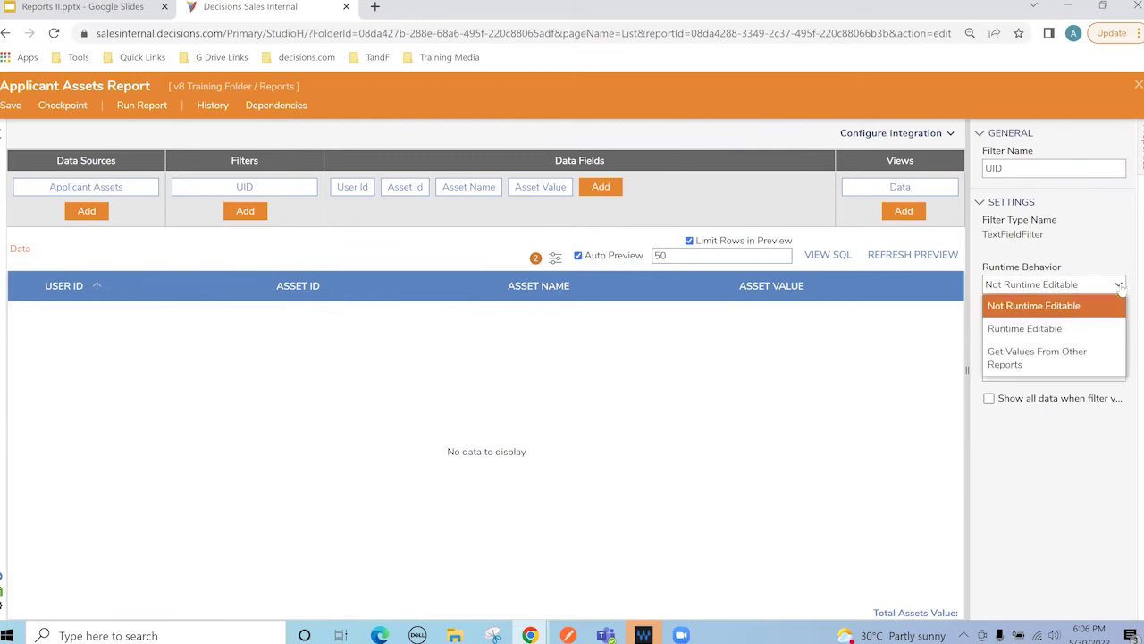
click(1051, 362)
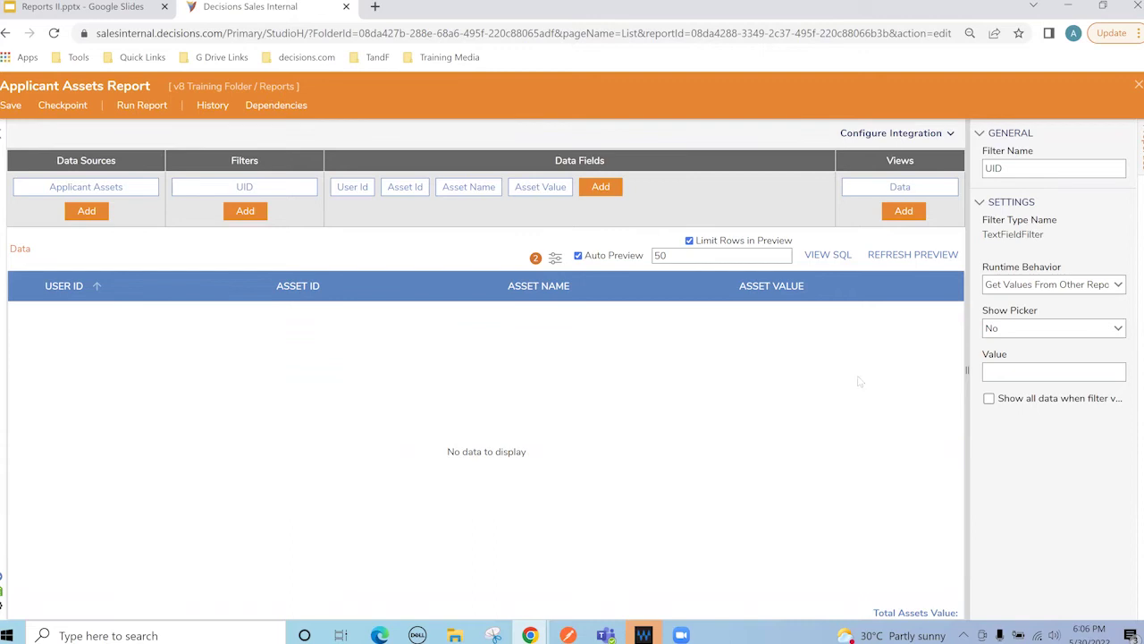
click(12, 106)
click(722, 408)
click(1136, 87)
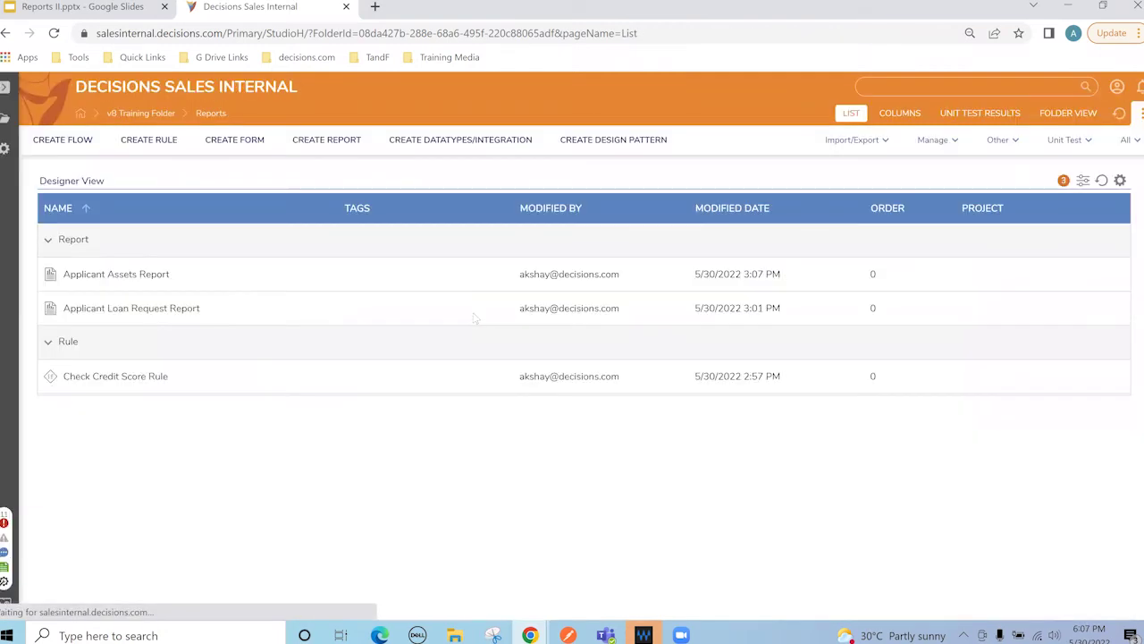
In the Applicant Loan Request Report, make the User Id field send data as filter change with source name "UID".
click(125, 310)
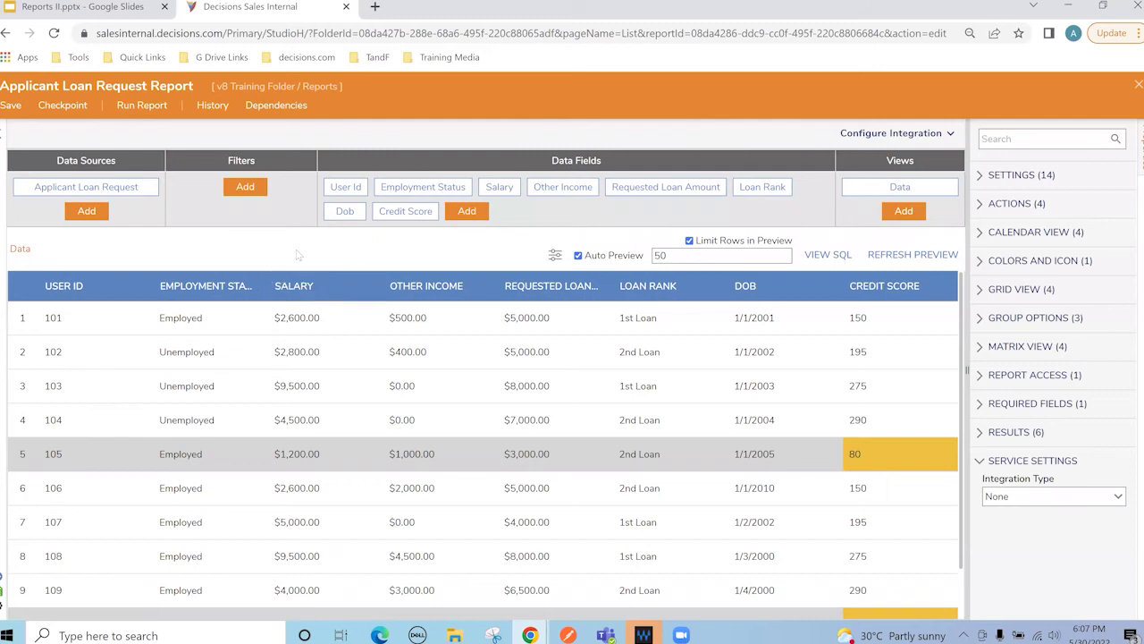
click(341, 191)
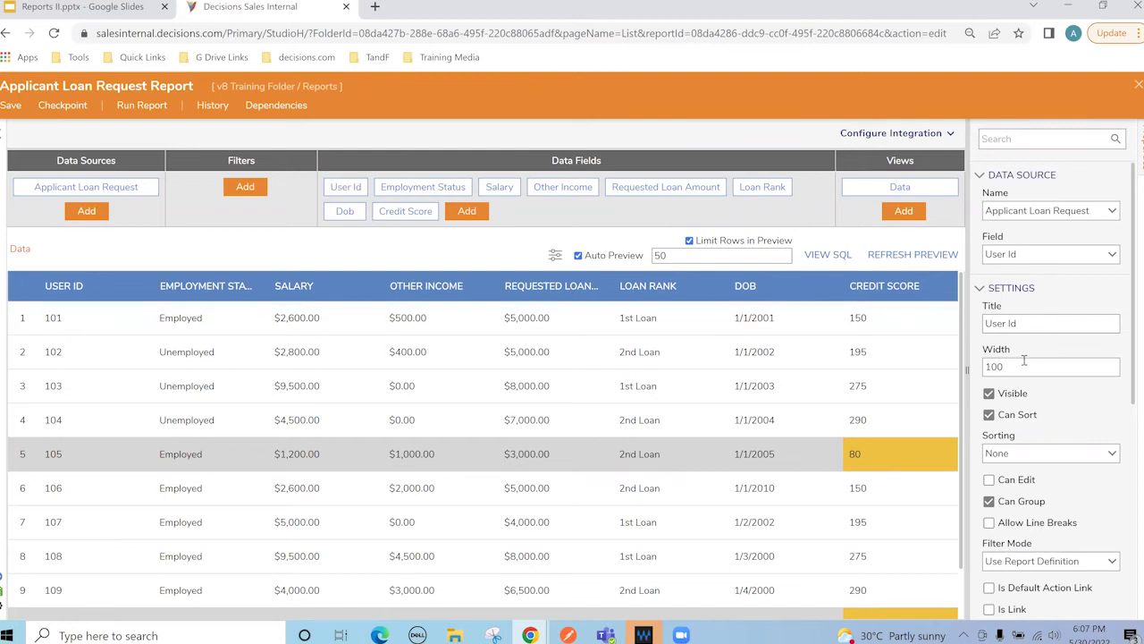
scroll(1025, 358, down, 3)
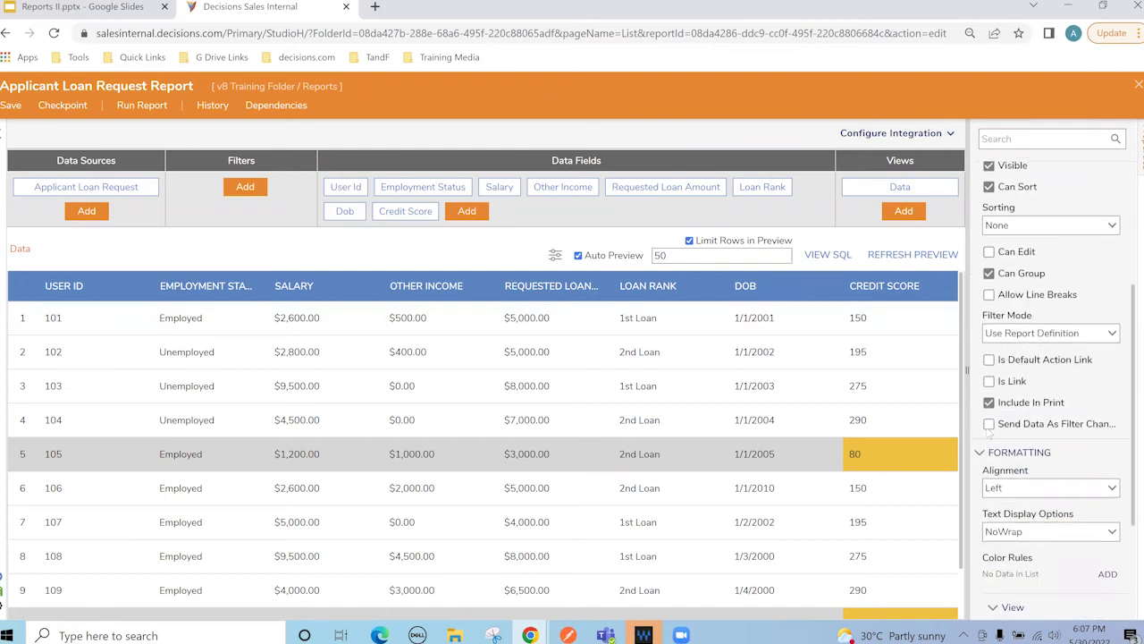
click(990, 426)
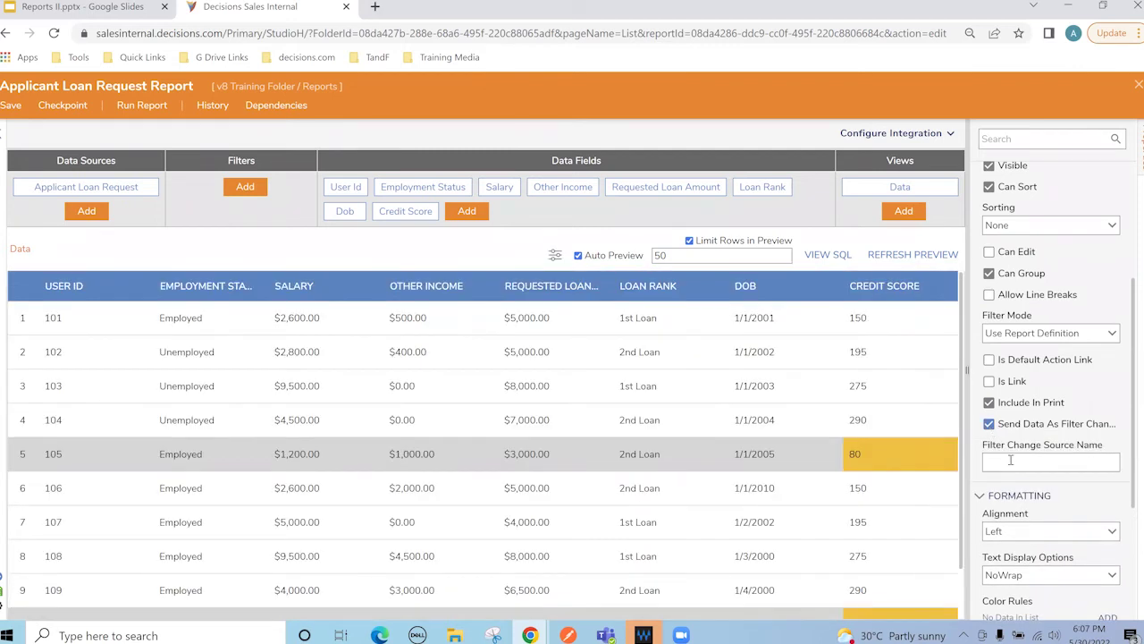
click(1010, 460)
text(UID)
Save the loan request report without notes, close it and go to the Pages folder of the v8 Training Folder.
click(11, 105)
click(728, 407)
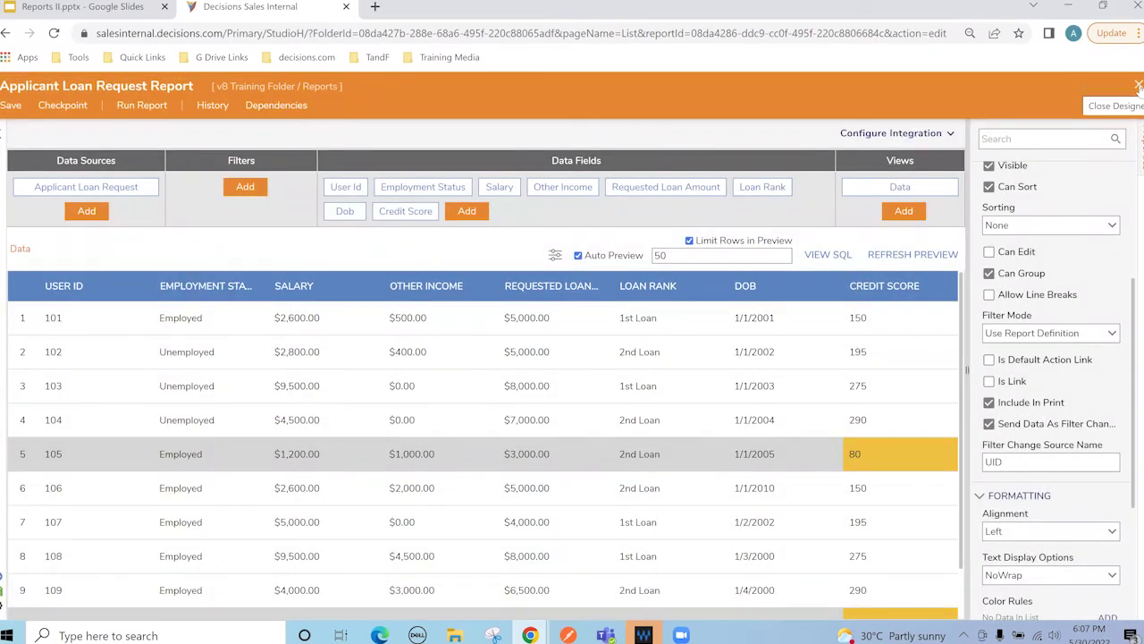
click(1138, 86)
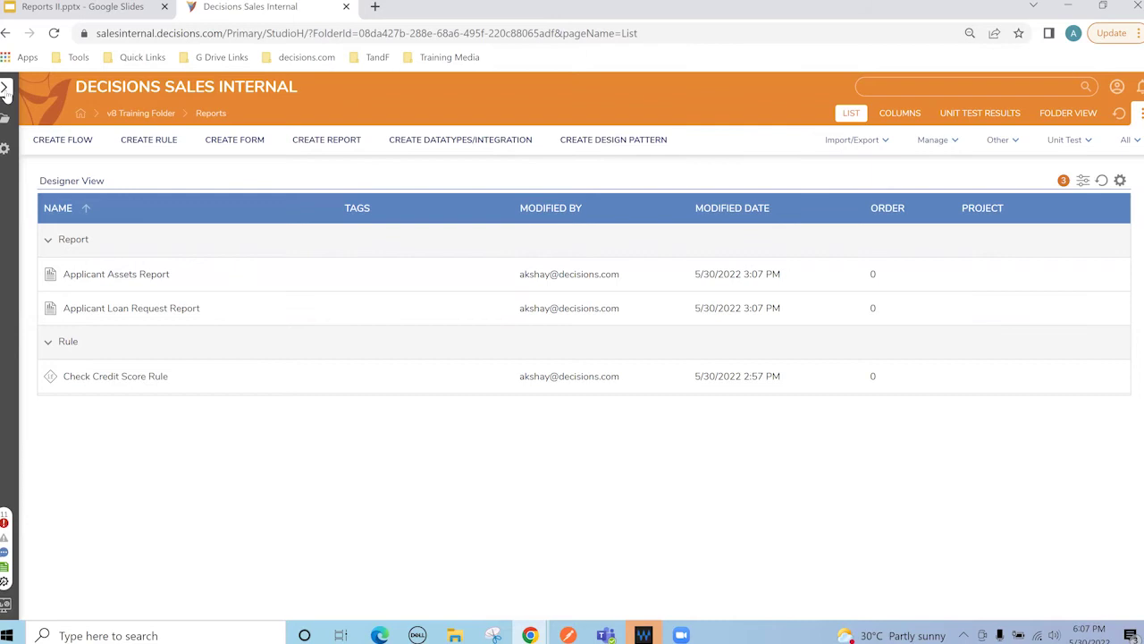
click(5, 90)
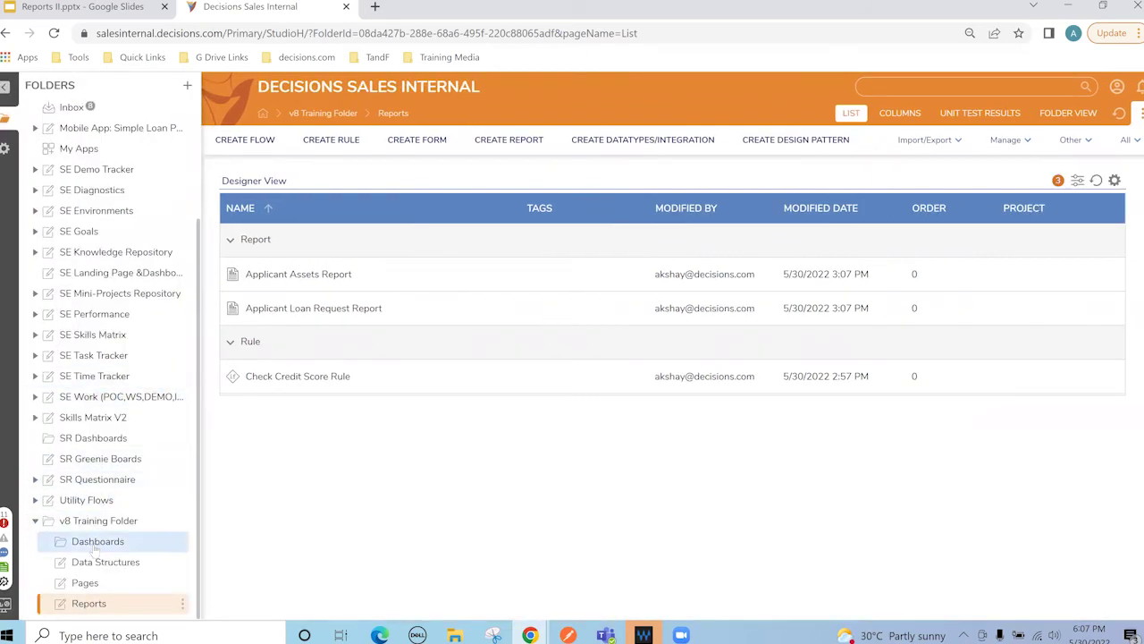
click(98, 583)
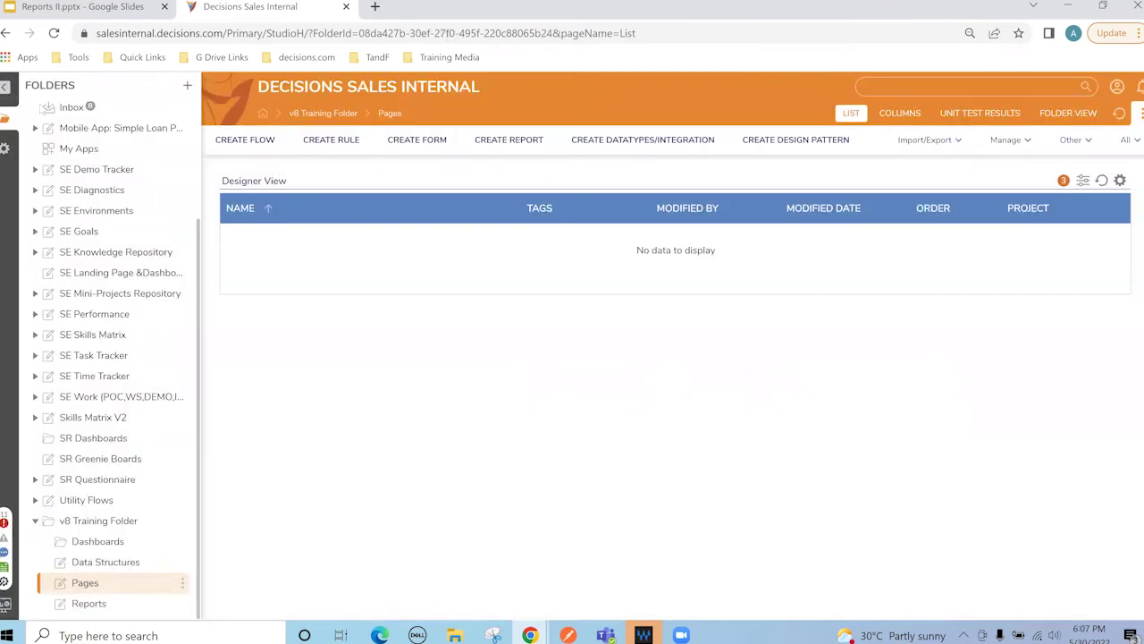
click(7, 95)
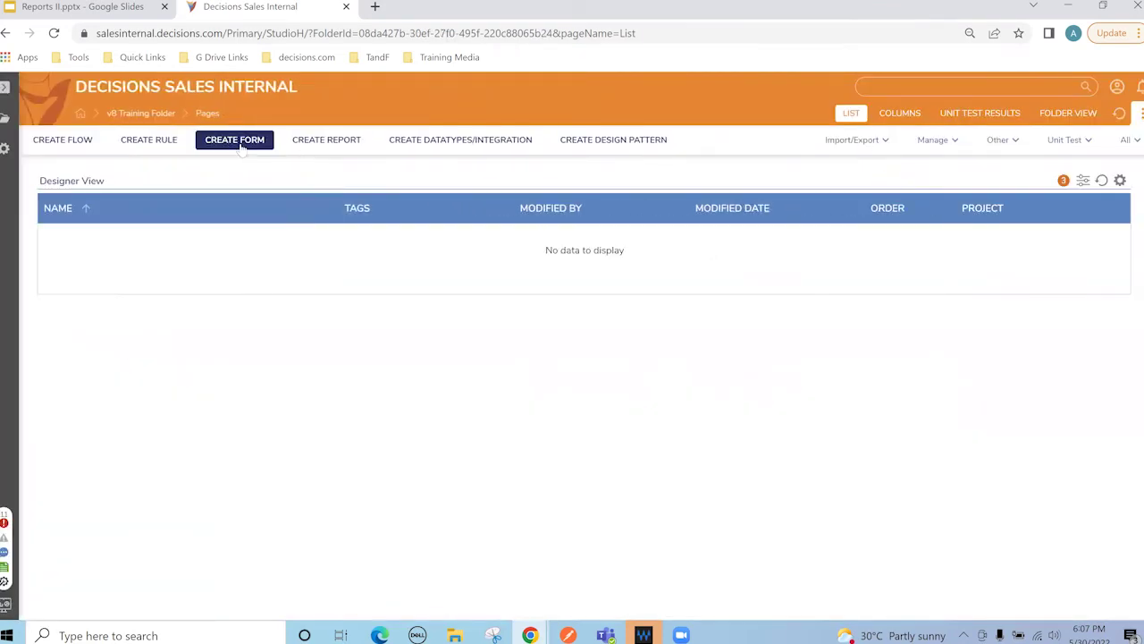
Create a new page named "Applicant Data Page" in the Pages folder.
click(327, 141)
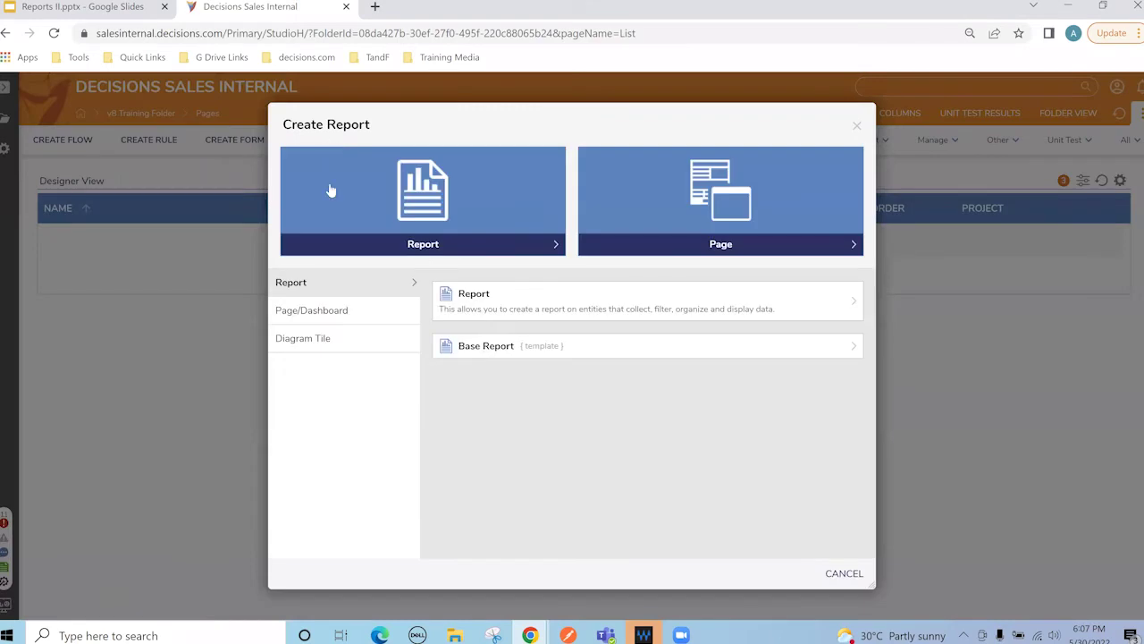
click(320, 320)
click(527, 303)
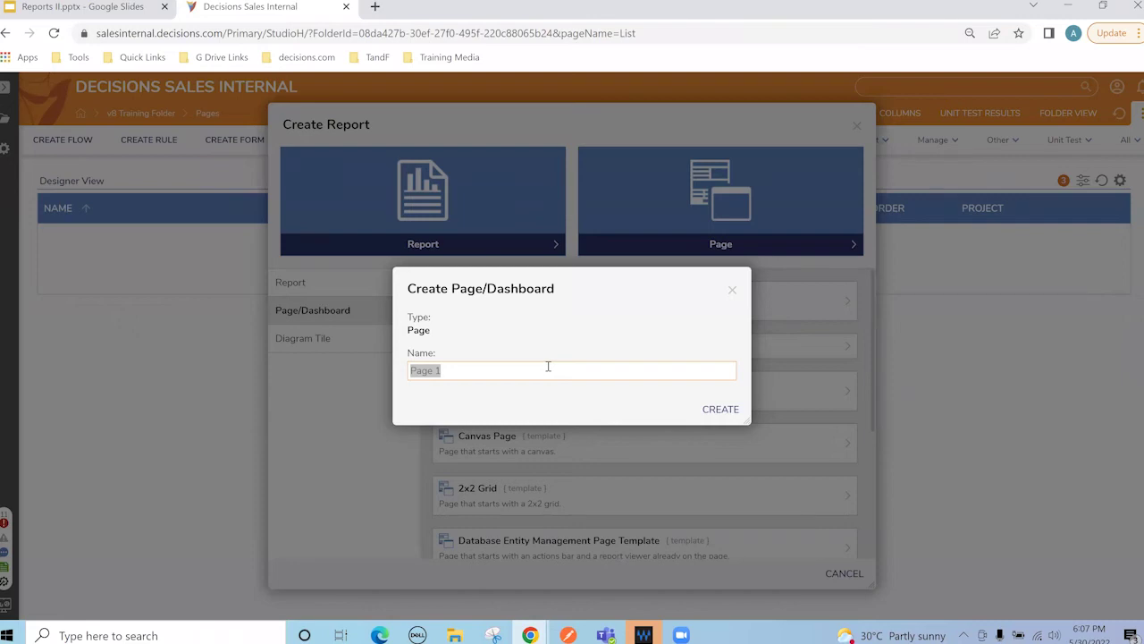
text(Applicant Repor)
key(ctrl+shift+Left)
text(R)
text(aa)
text(ta)
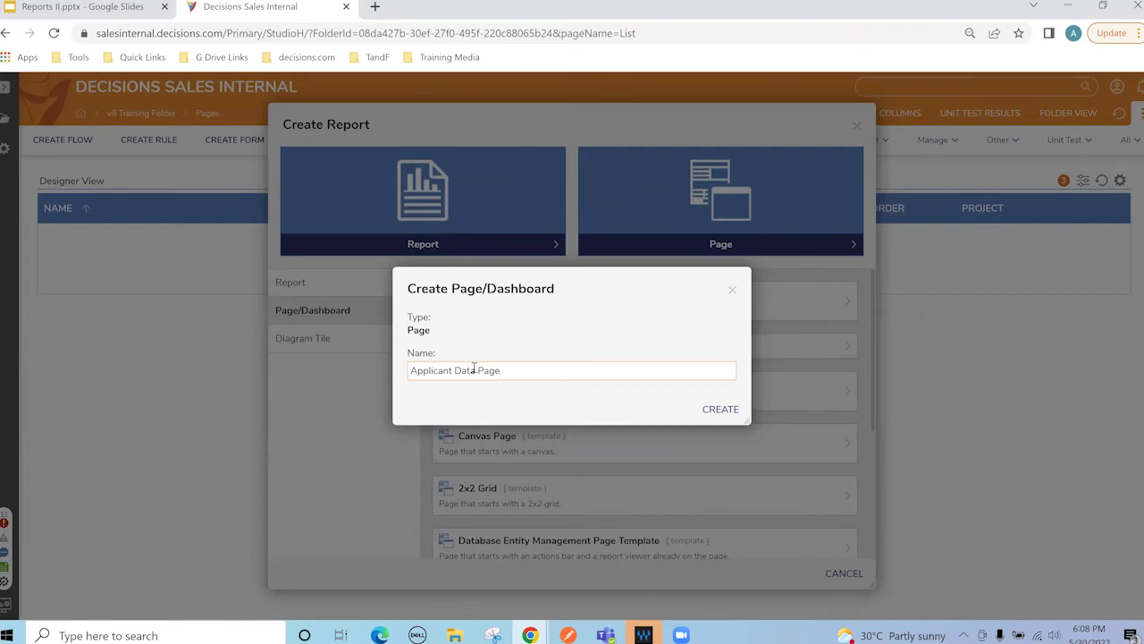
click(718, 410)
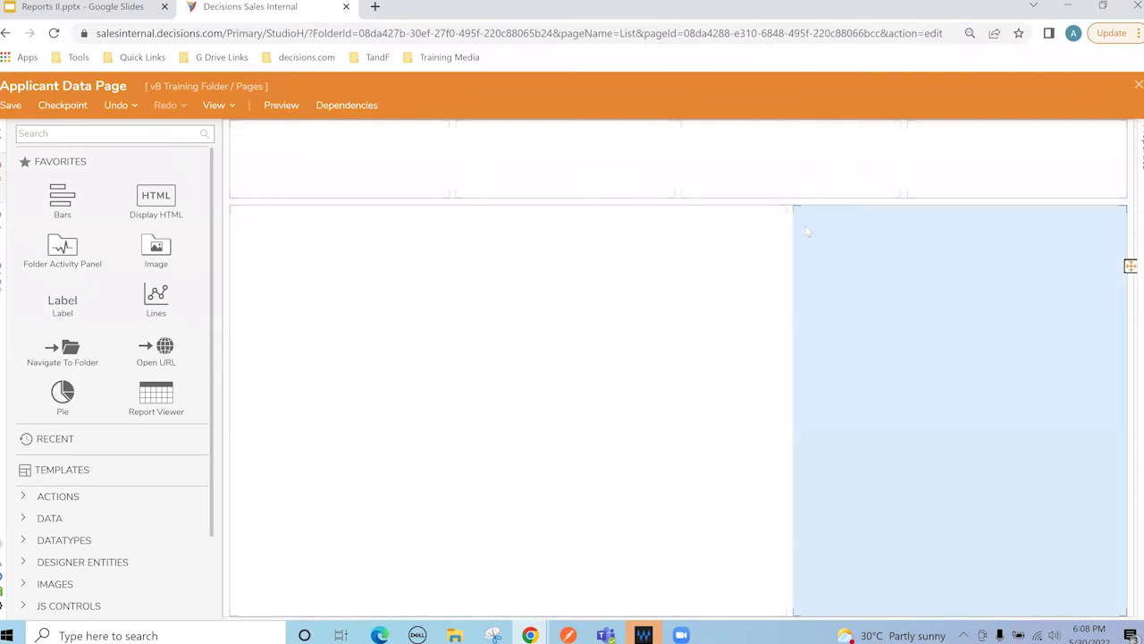
Add a second row of size 200 to the page's lower grid in its advanced layout.
click(800, 226)
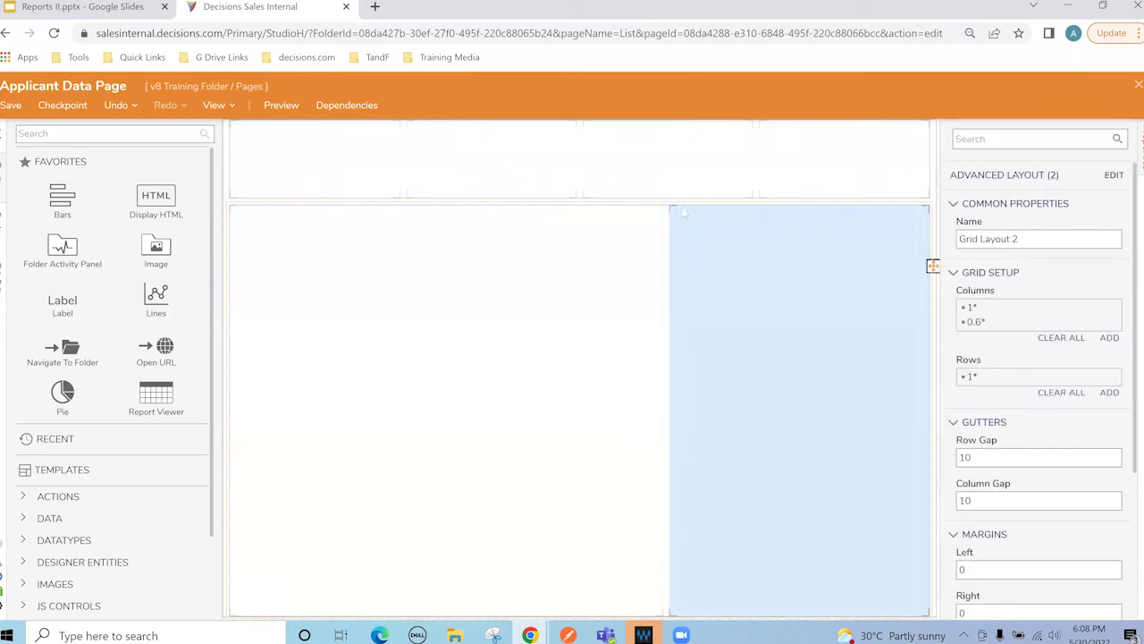
click(1114, 174)
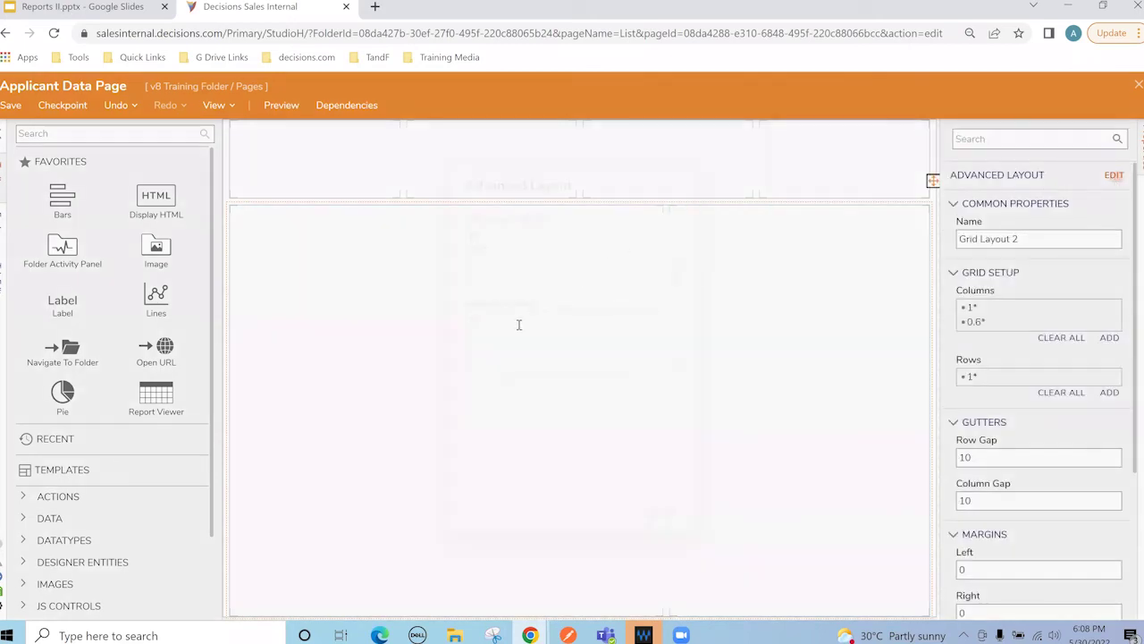
text(200)
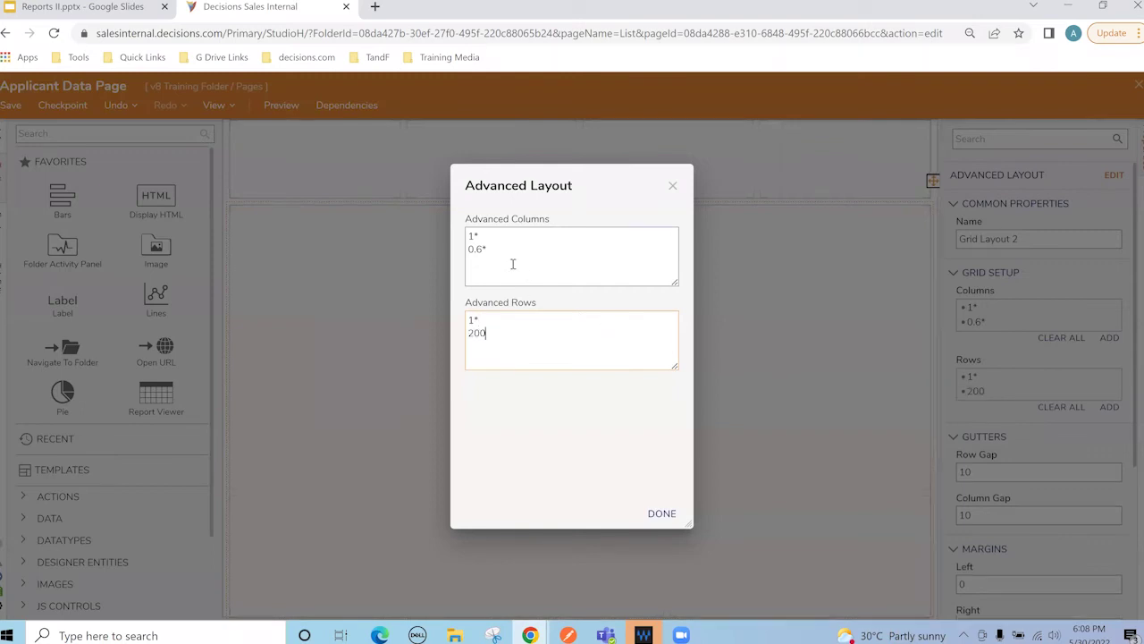
click(663, 517)
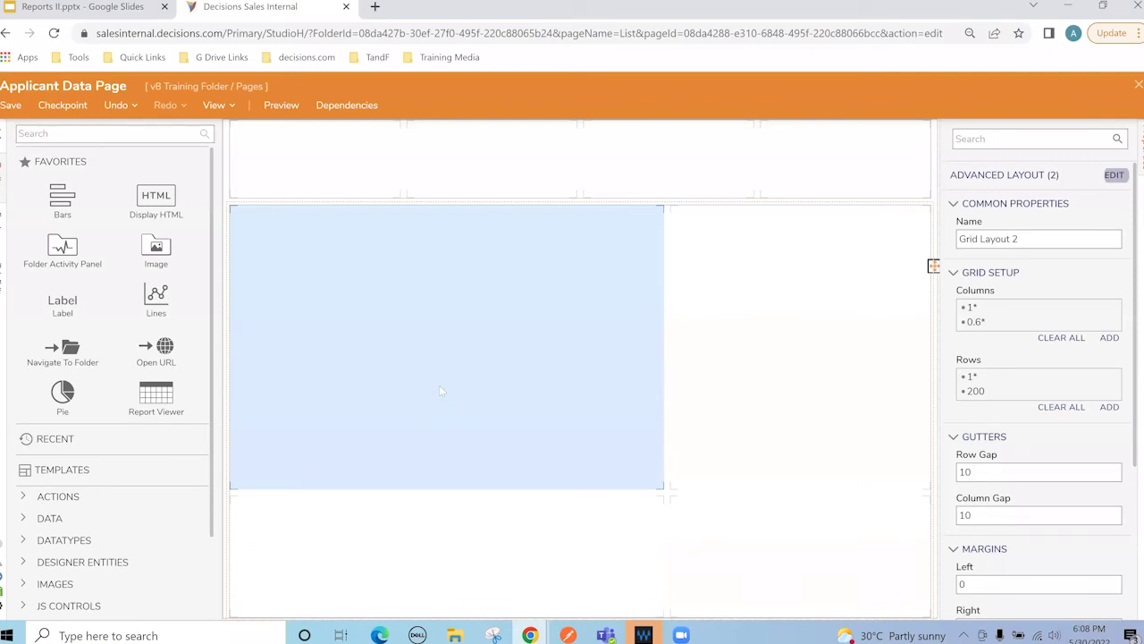
Place a Report Viewer across both columns of the lower grid's first row and assign the existing Applicant Loan Request Report.
drag(157, 399, 349, 358)
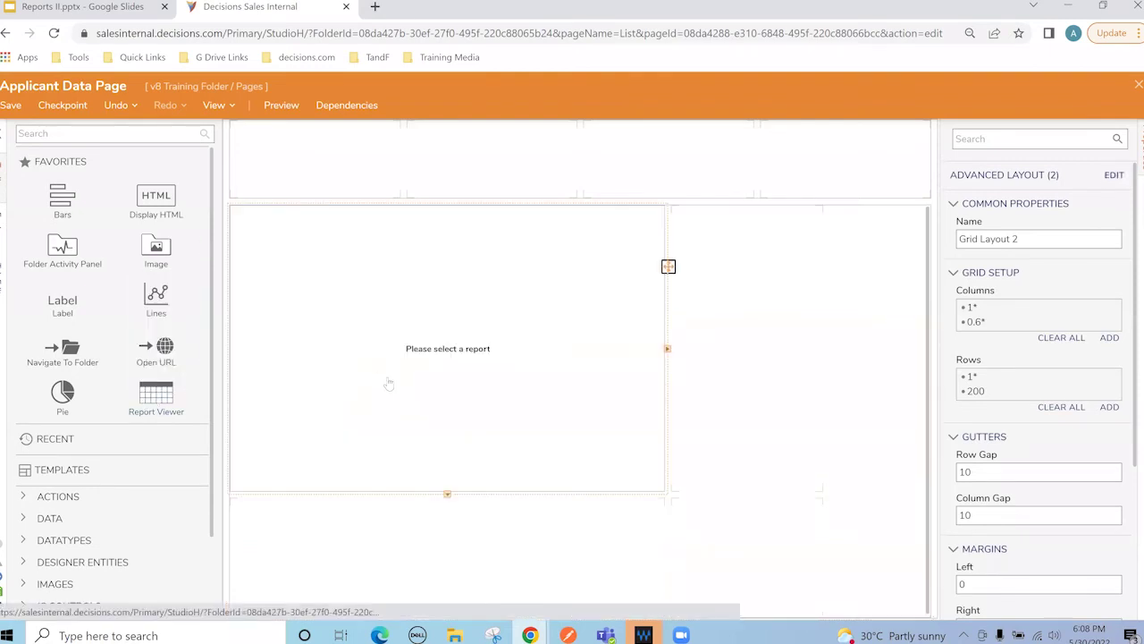
right_click(652, 367)
click(667, 349)
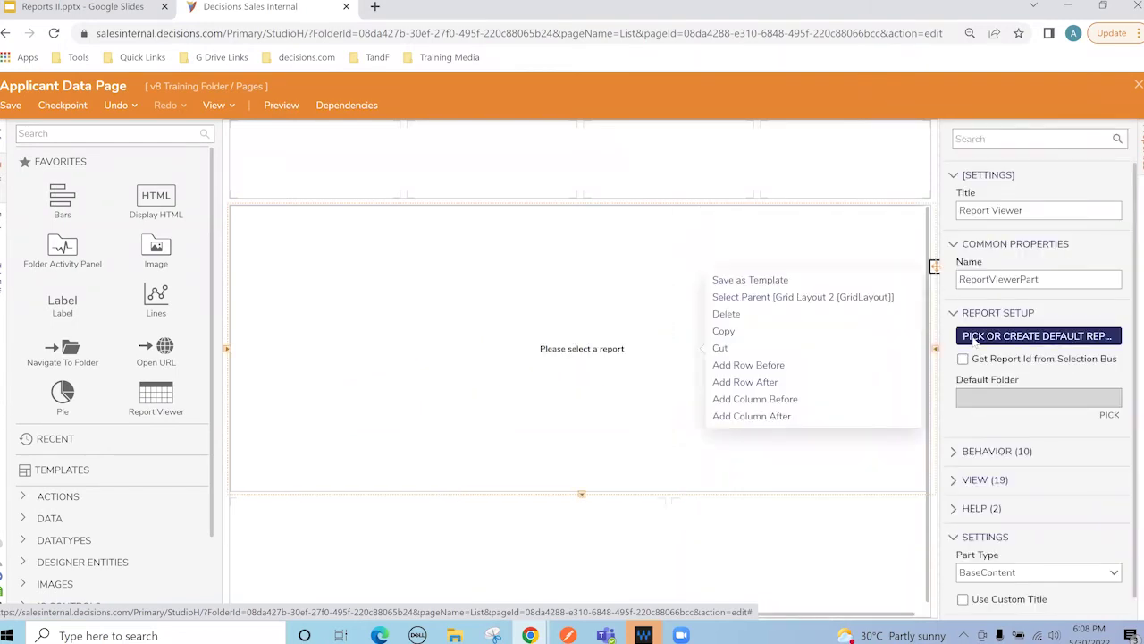
click(1016, 338)
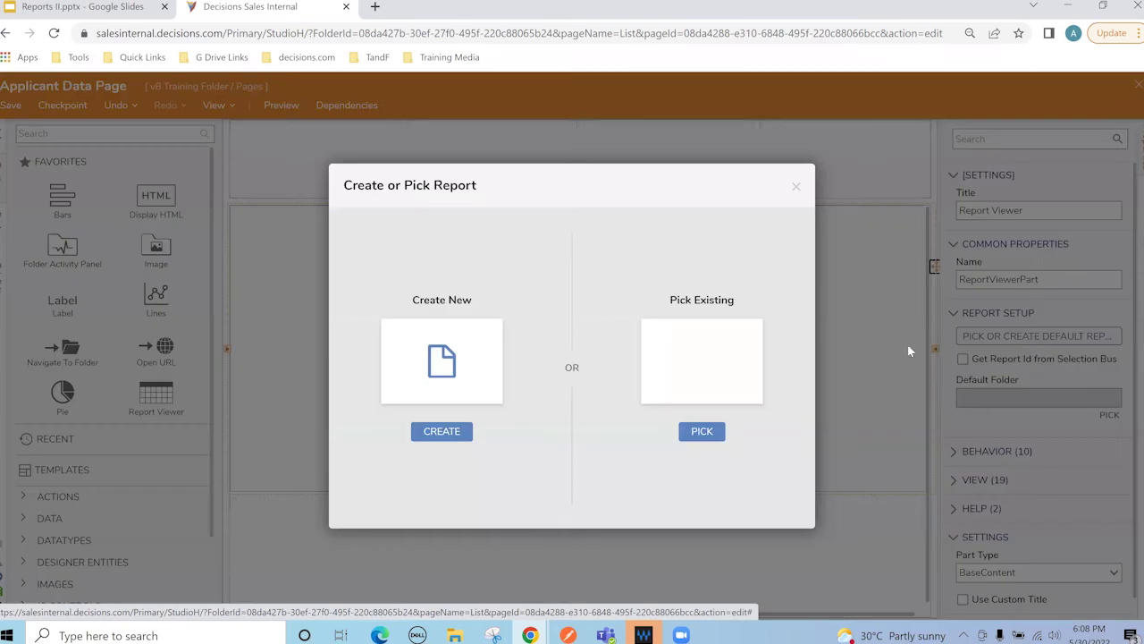
click(701, 431)
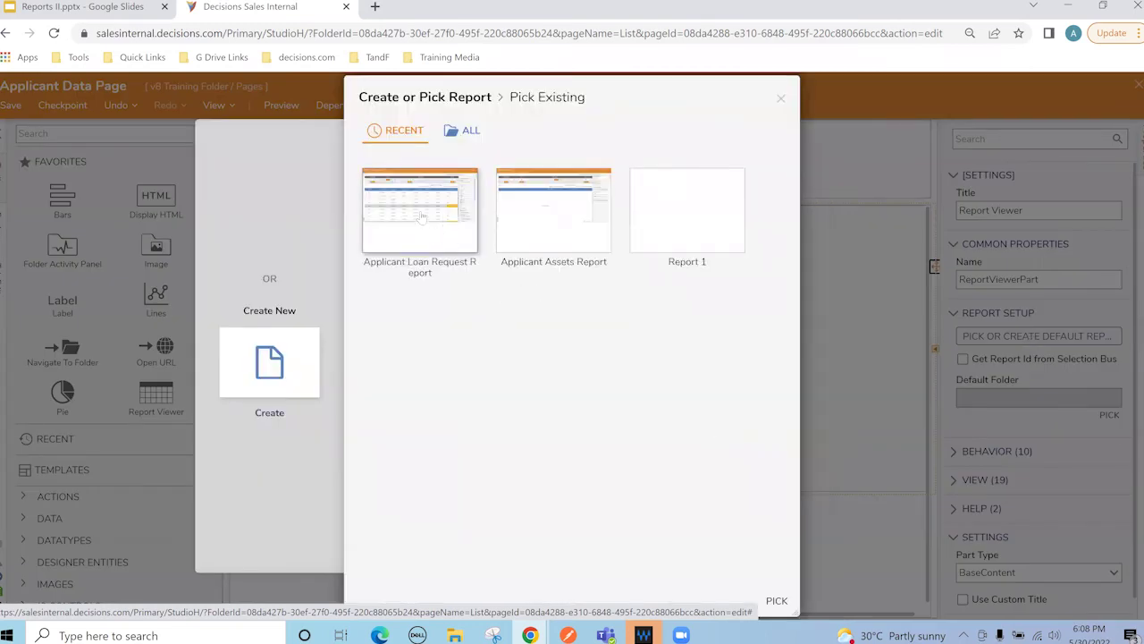
click(444, 261)
key(Return)
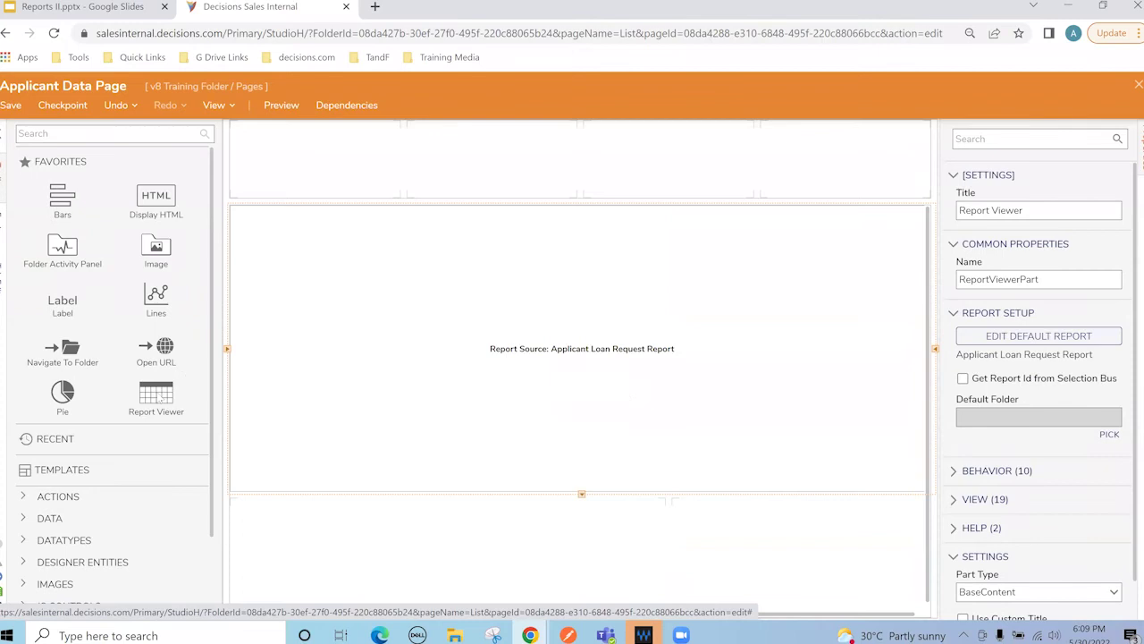
Place a second Report Viewer across the 200-high row, assign the existing Applicant Assets Report and save the page without notes.
drag(157, 393, 424, 539)
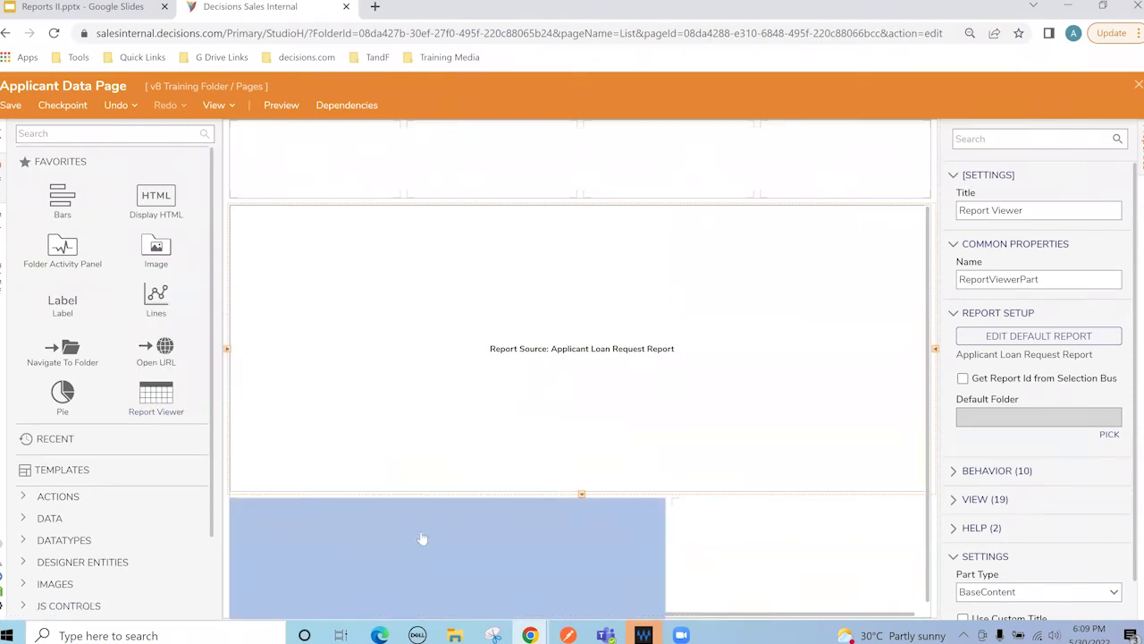
click(668, 559)
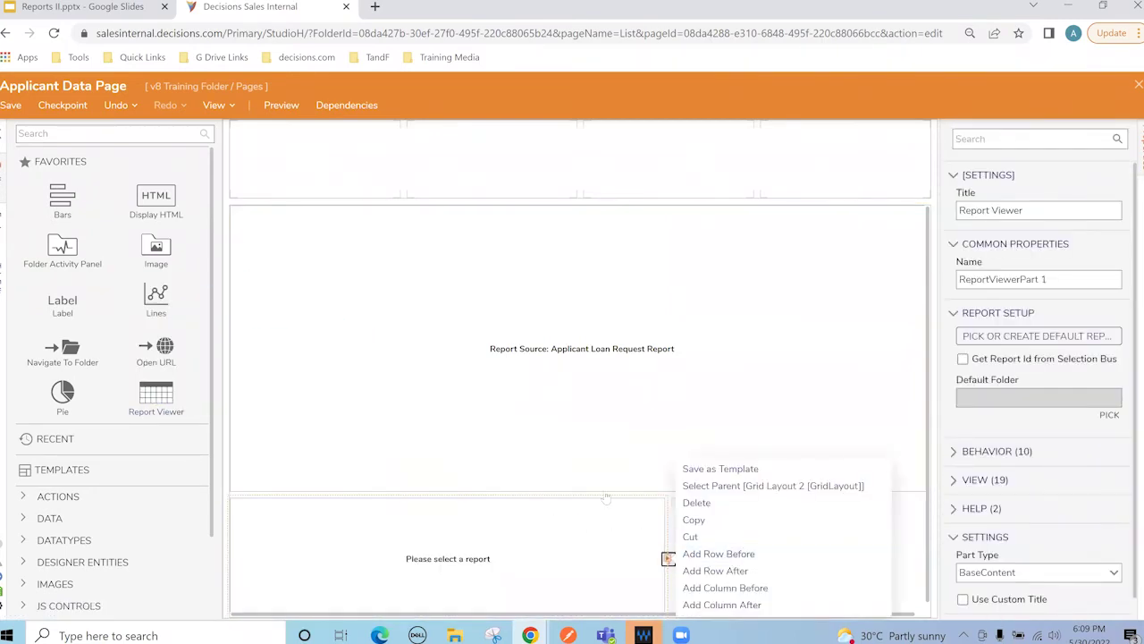
click(1001, 336)
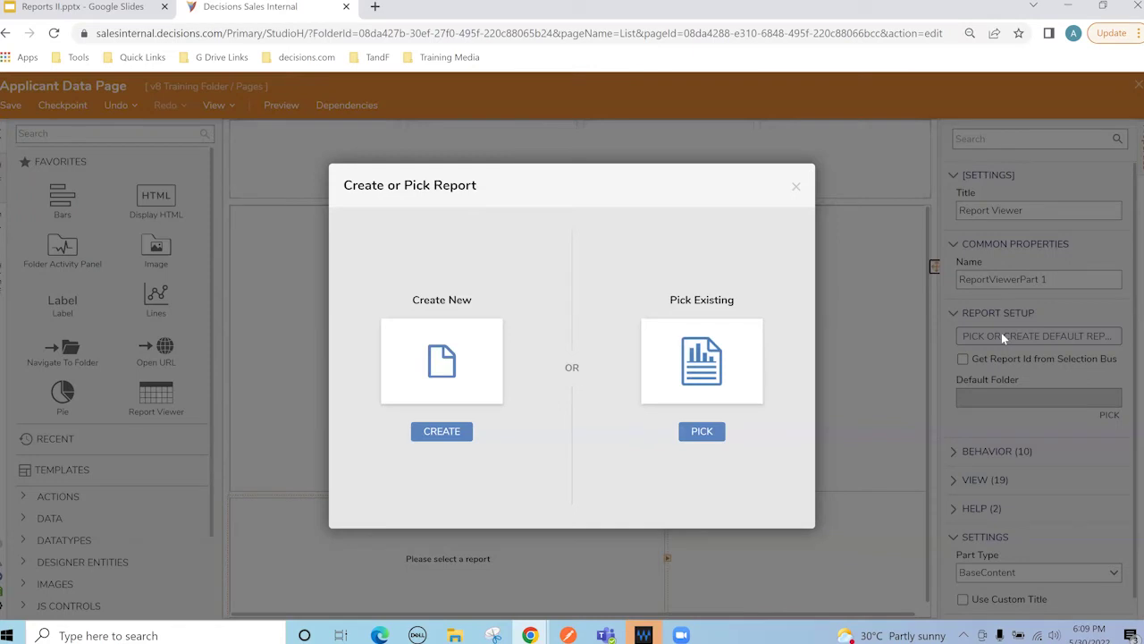
click(713, 433)
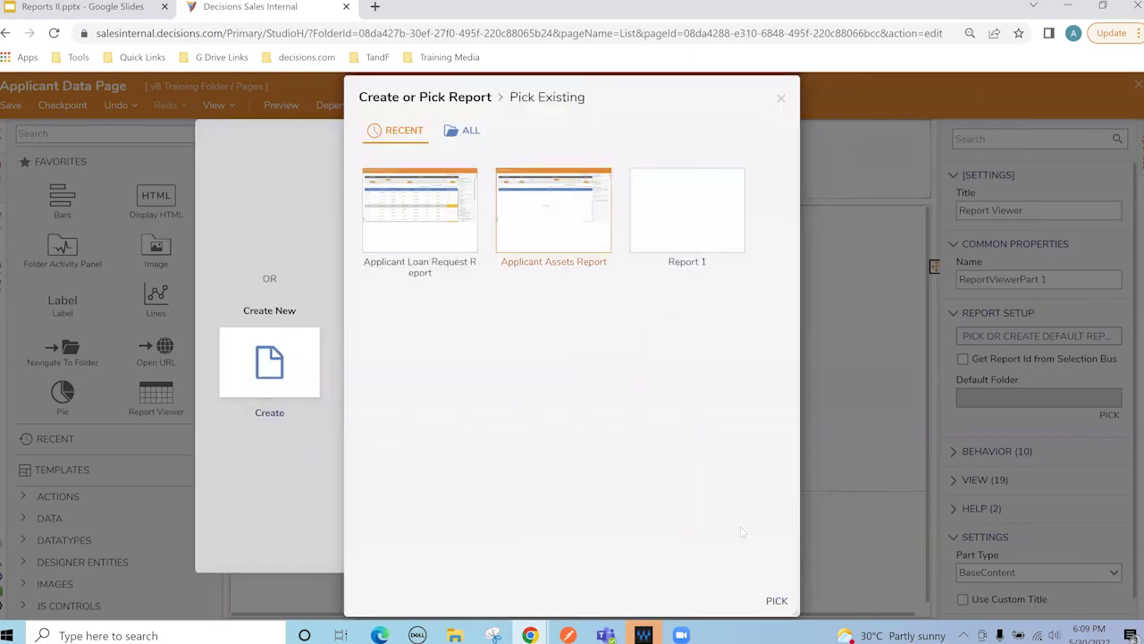
key(Return)
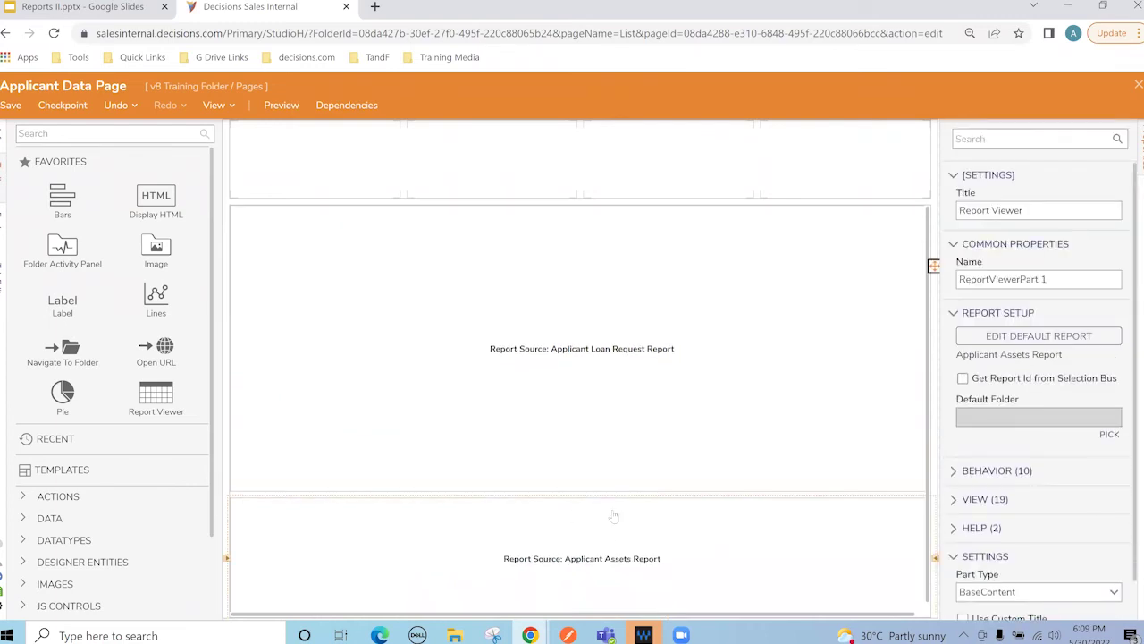
right_click(708, 463)
click(12, 105)
click(731, 411)
Title the Applicant Assets Report viewer "Assets" and set its part type to Chromeless.
click(990, 211)
triple_click(1012, 211)
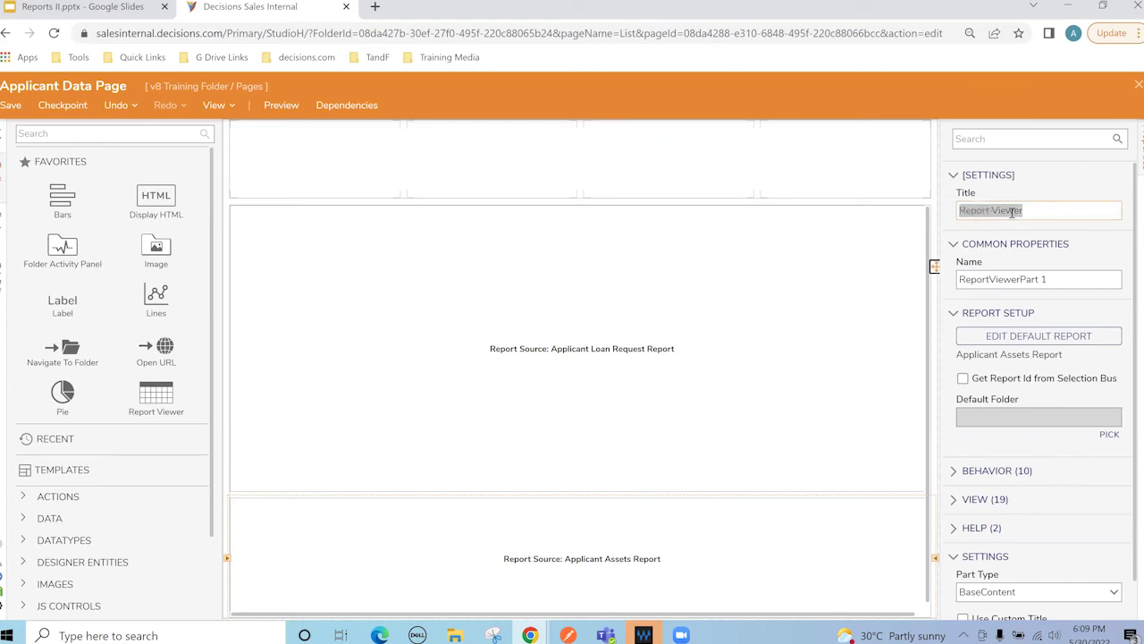
text(Assets)
scroll(1028, 516, down, 1)
click(1020, 550)
click(1008, 529)
Title the Applicant Loan Request Report viewer "Applicant Loan Request" and set its part type to Chromeless.
click(709, 332)
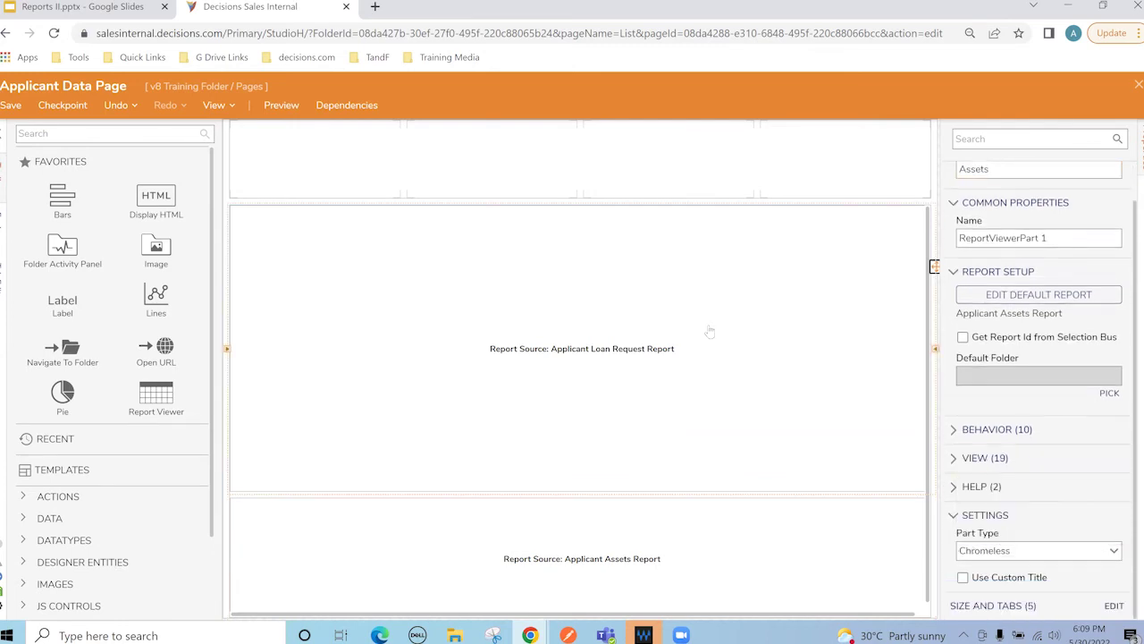
triple_click(1019, 211)
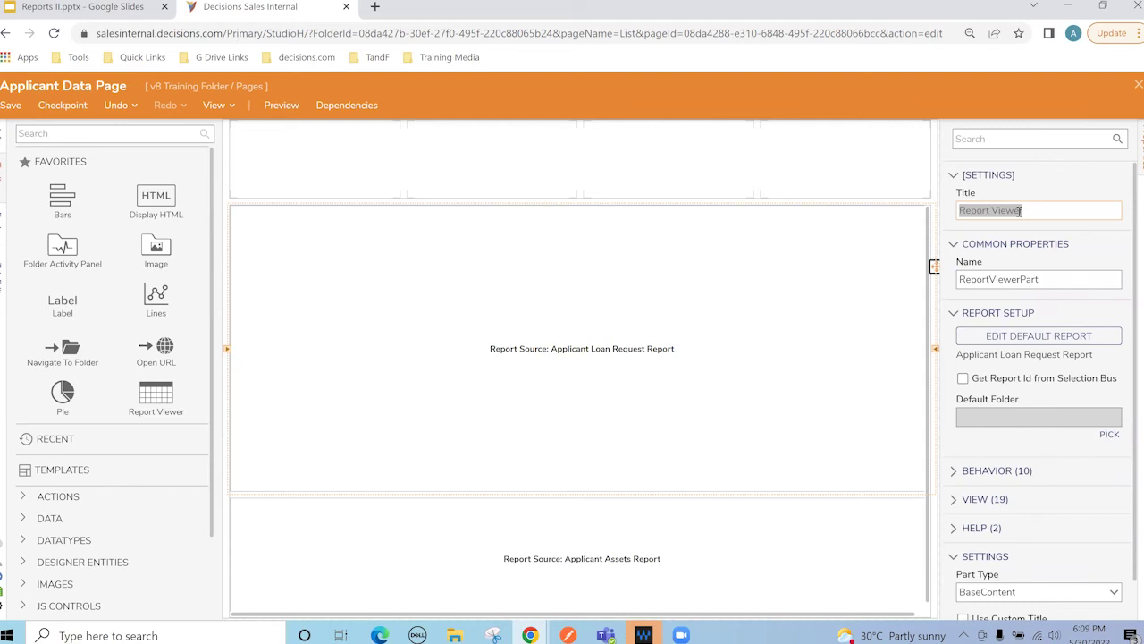
text(Applicant)
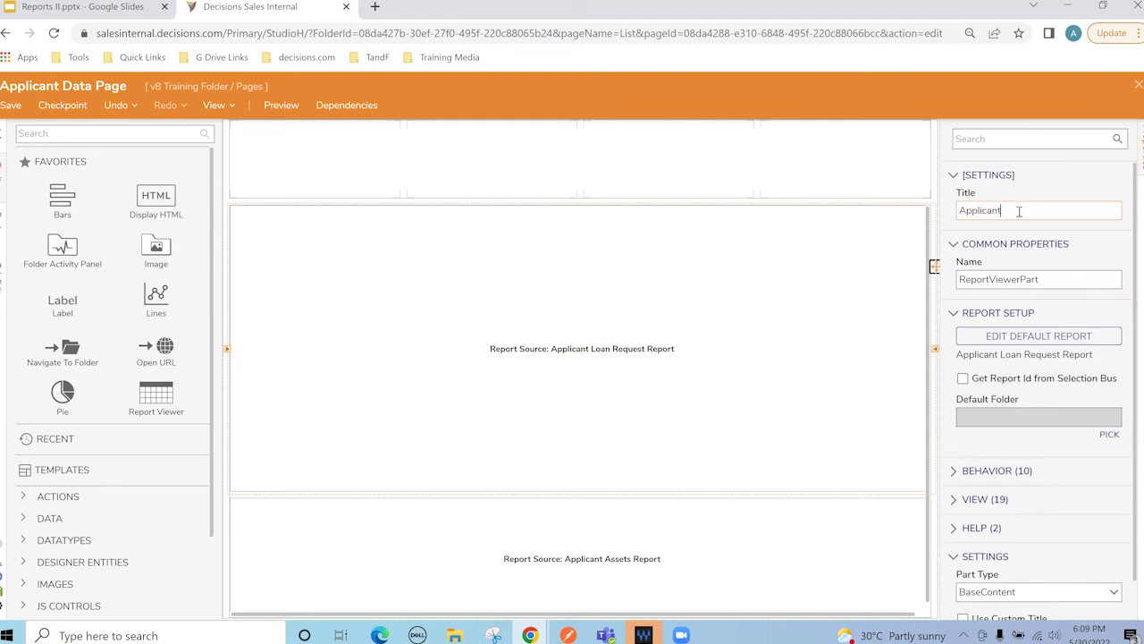
text( Loan request)
key(BackSpace)
key(BackSpace)
key(BackSpace)
key(BackSpace)
key(BackSpace)
text(Request)
scroll(981, 421, down, 1)
click(1037, 550)
click(1021, 529)
Save the Applicant Data Page without notes and close the page designer.
click(11, 104)
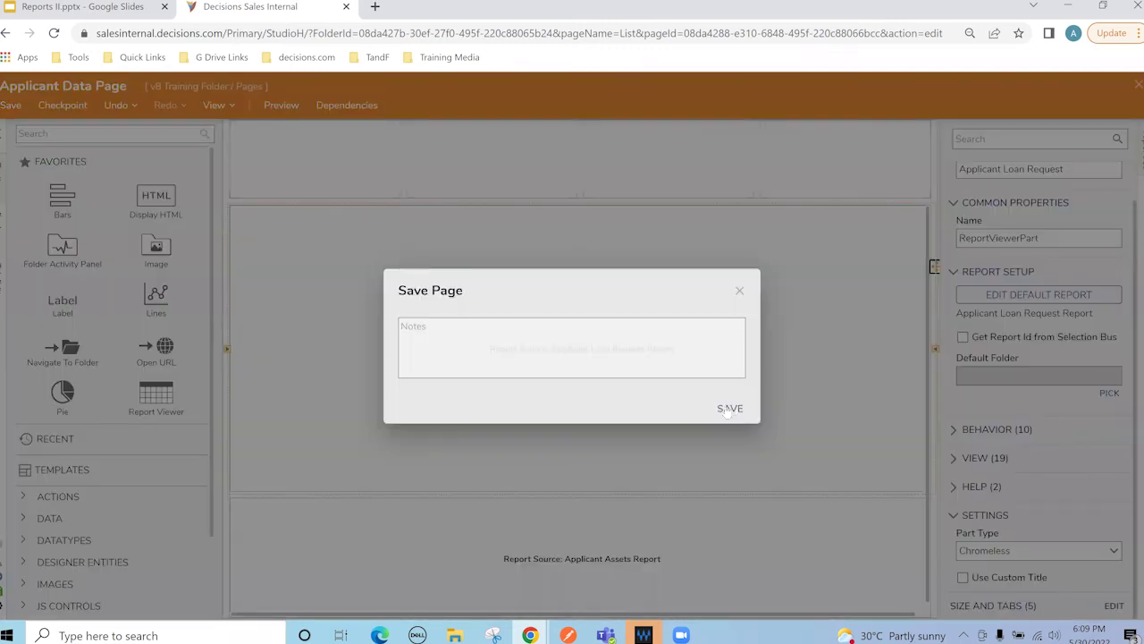
click(728, 409)
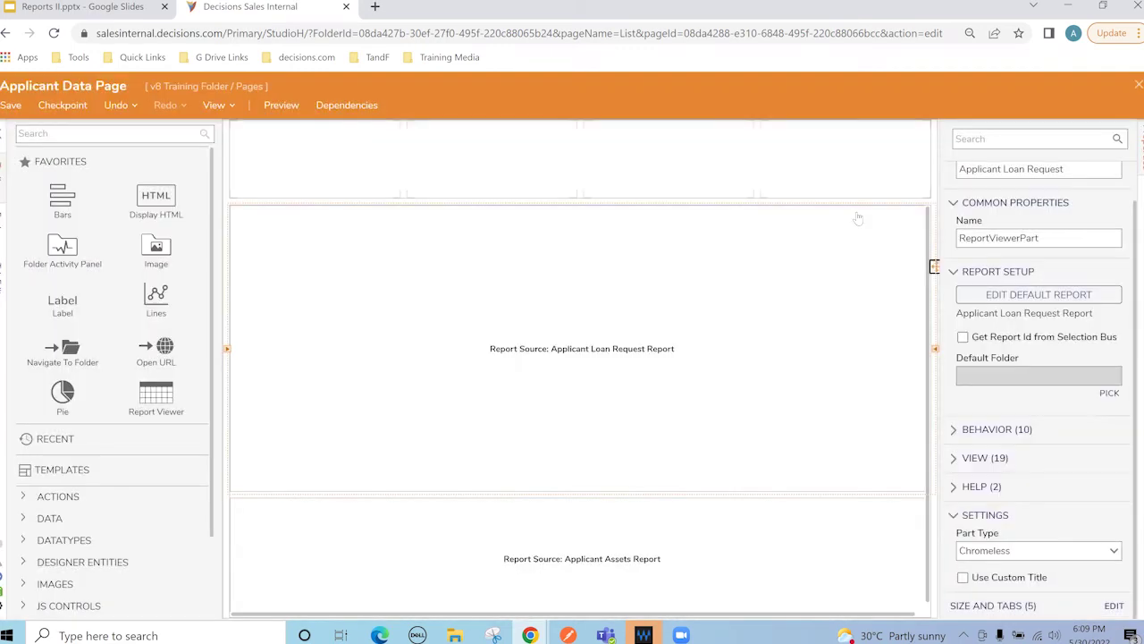
click(1138, 85)
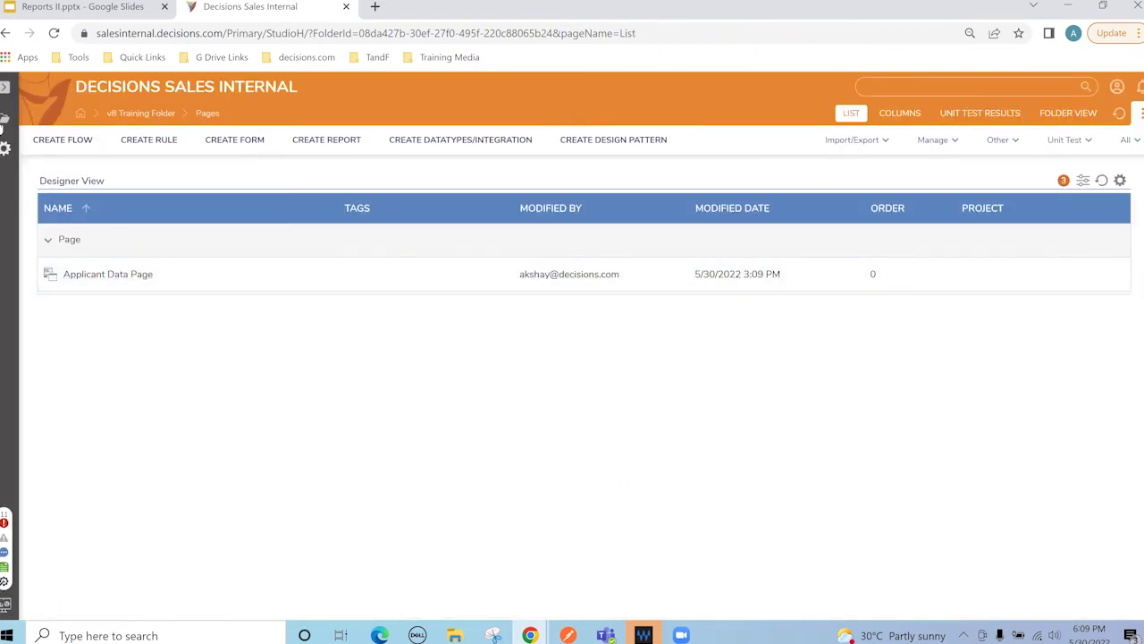
Add the Applicant Data Page as a page/dashboard to the Dashboards folder under v8 Training Folder.
click(4, 86)
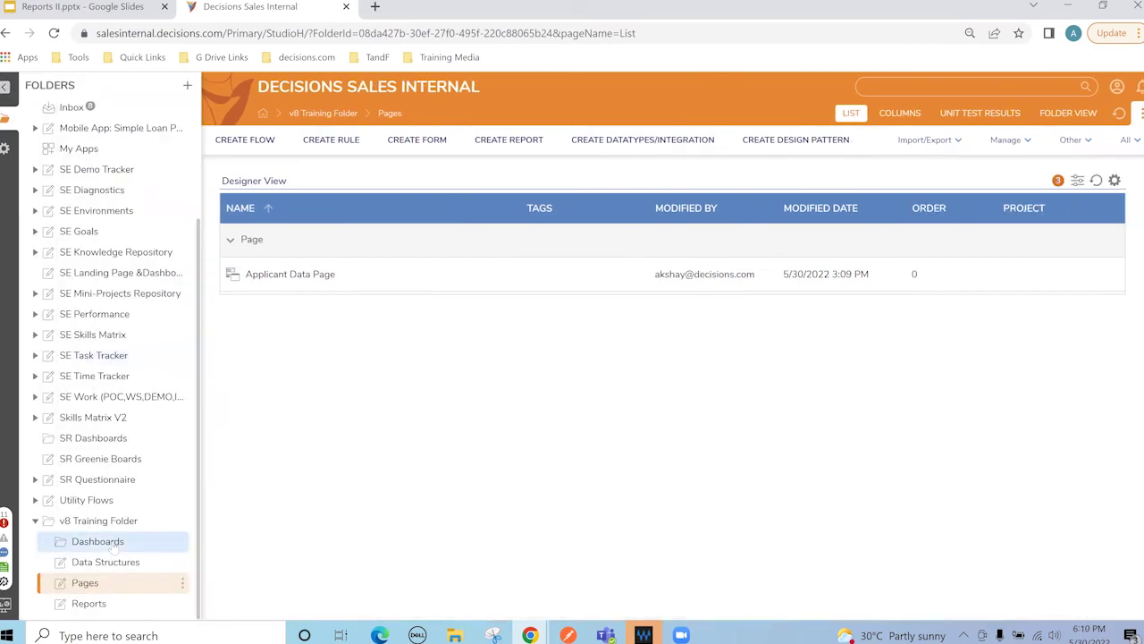
right_click(112, 548)
mouse_move(216, 572)
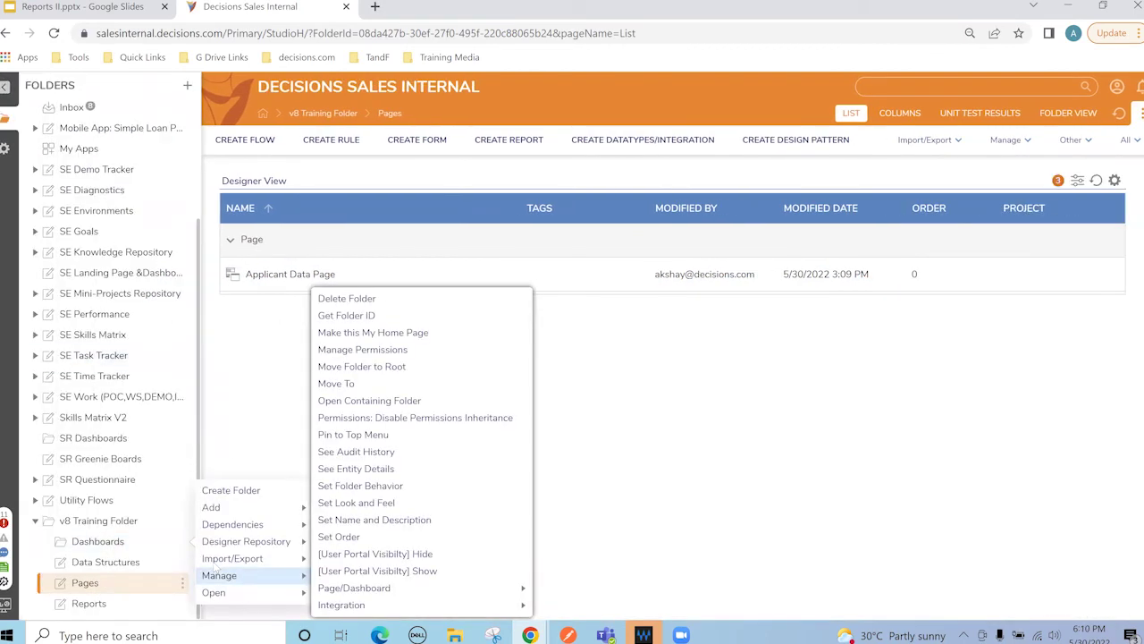
mouse_move(355, 588)
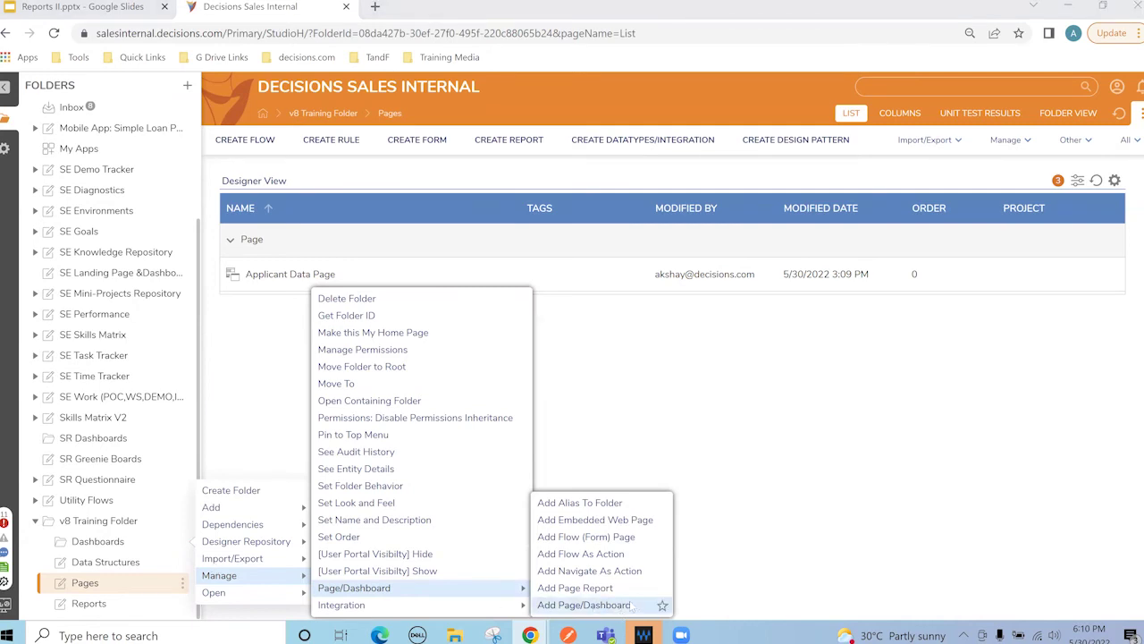
click(572, 605)
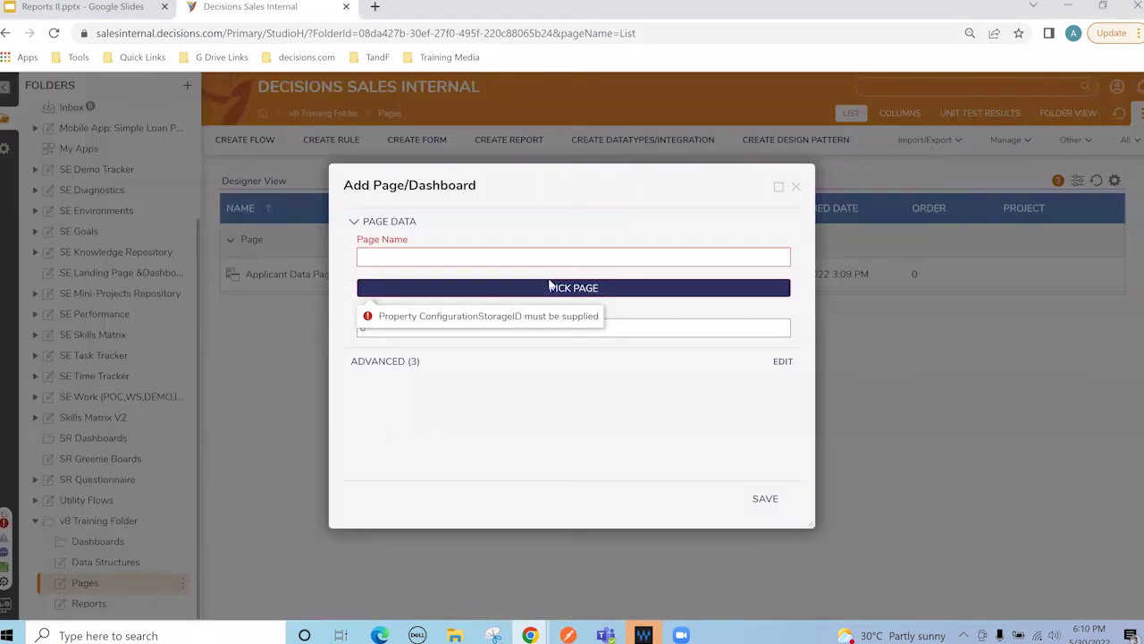
click(590, 288)
click(778, 600)
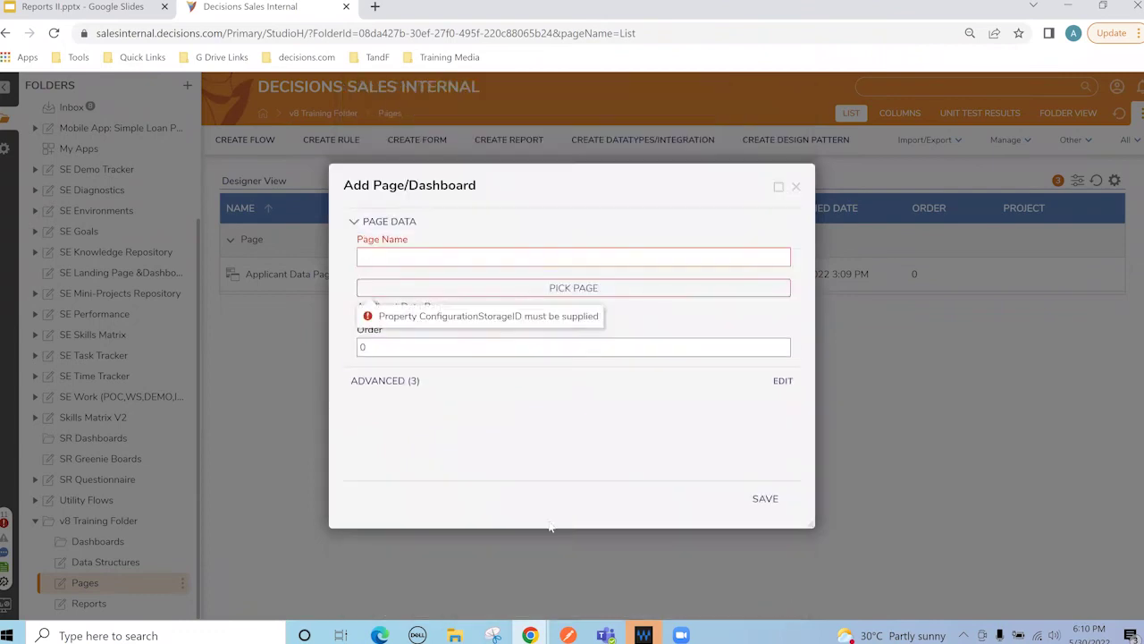
click(767, 498)
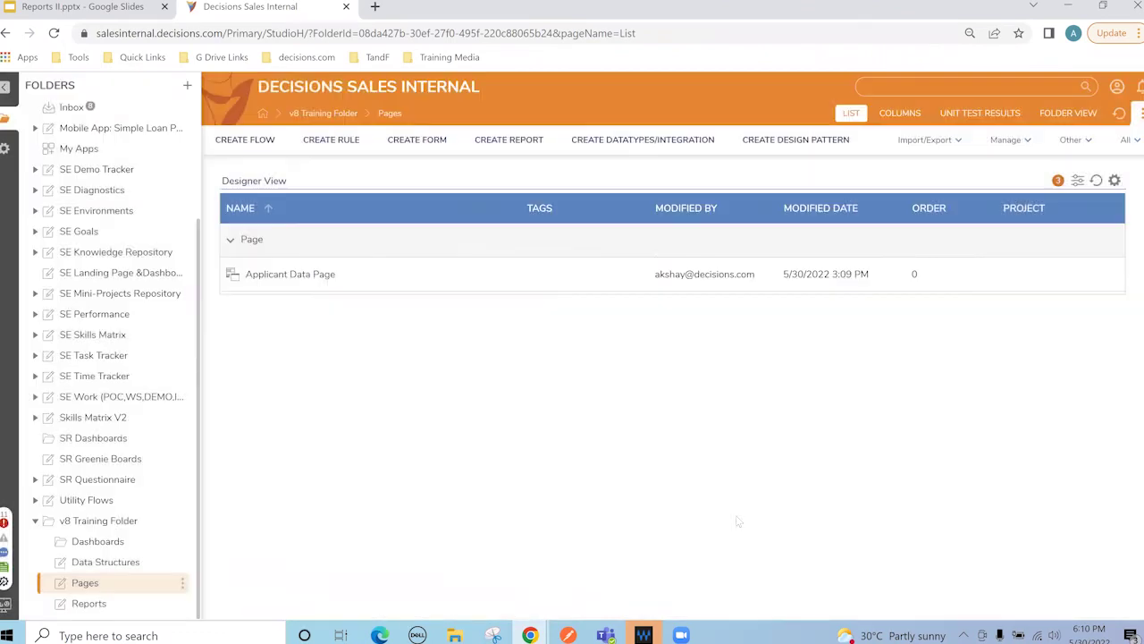
Open the Dashboards folder and examine the rows of the Applicant Loan Request and Assets reports on the page.
click(97, 541)
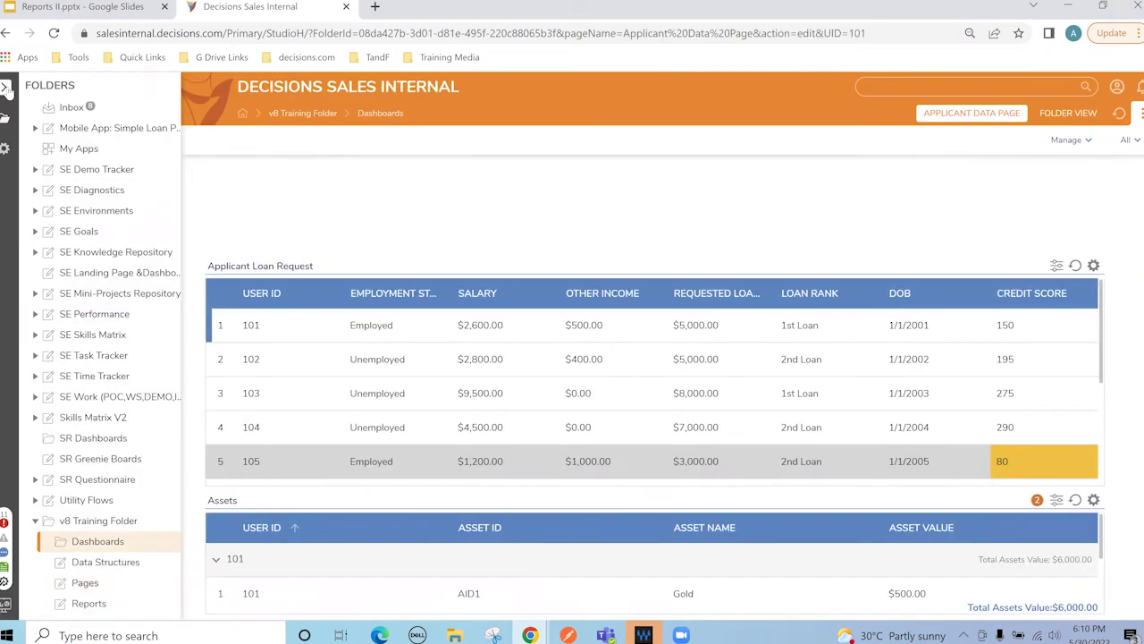
click(4, 86)
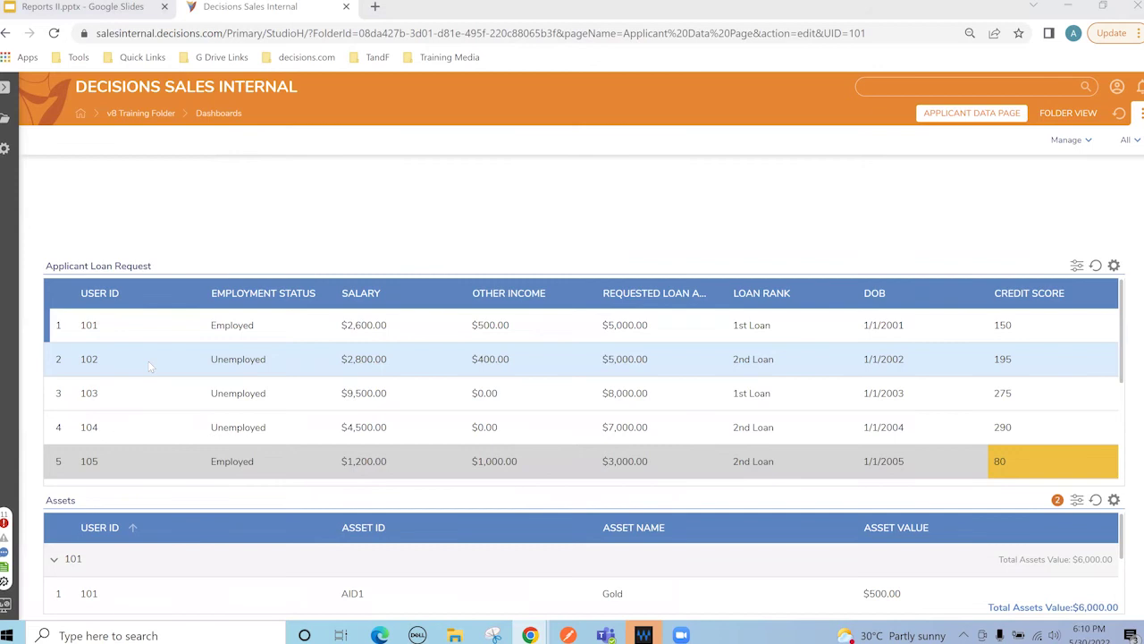
scroll(149, 397, down, 3)
scroll(150, 397, up, 3)
scroll(944, 429, down, 1)
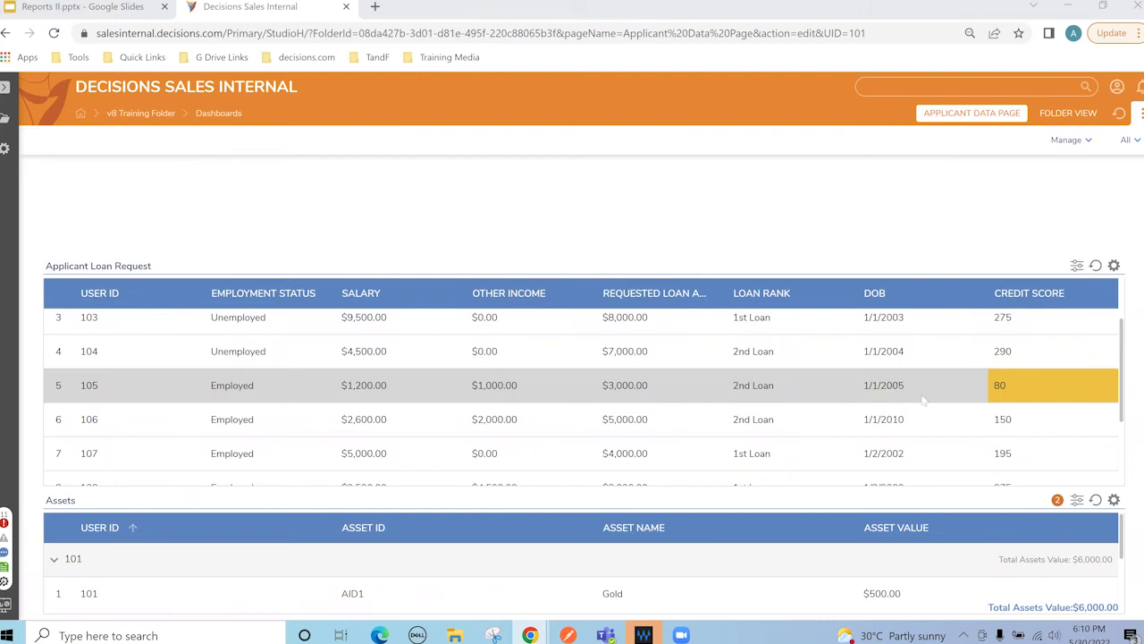
scroll(650, 388, down, 3)
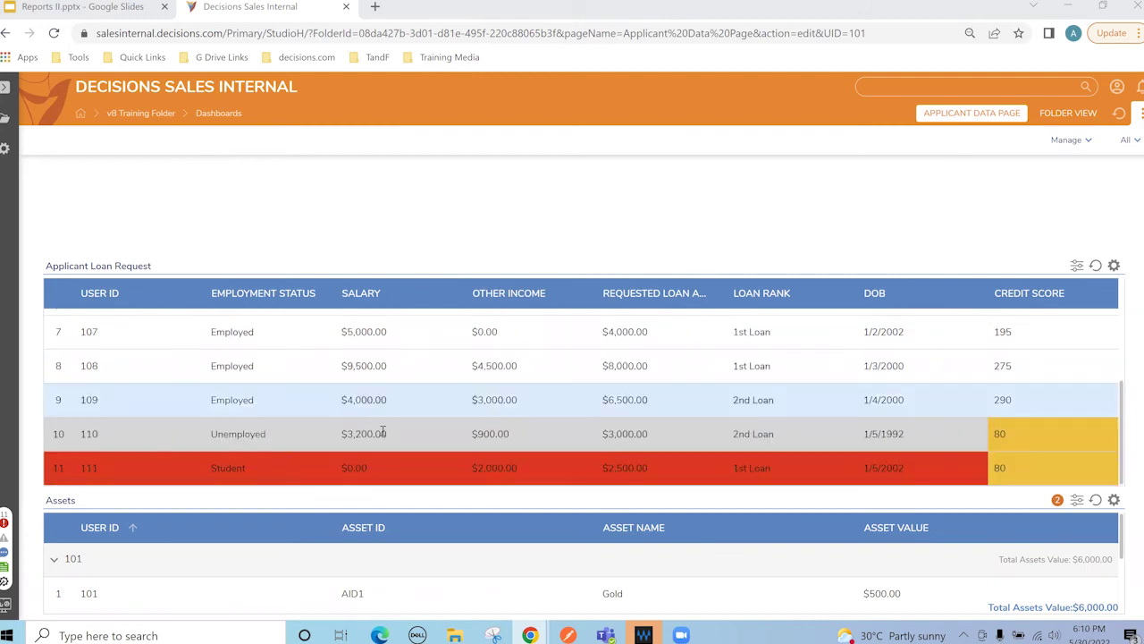
scroll(367, 595, down, 2)
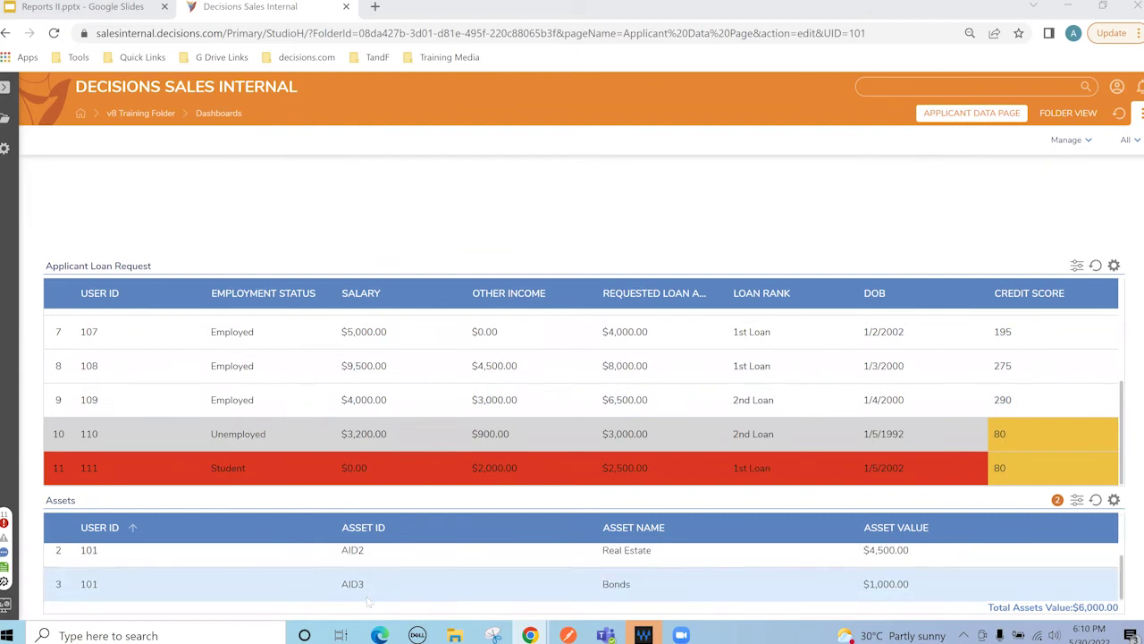
scroll(365, 602, up, 2)
scroll(420, 592, down, 2)
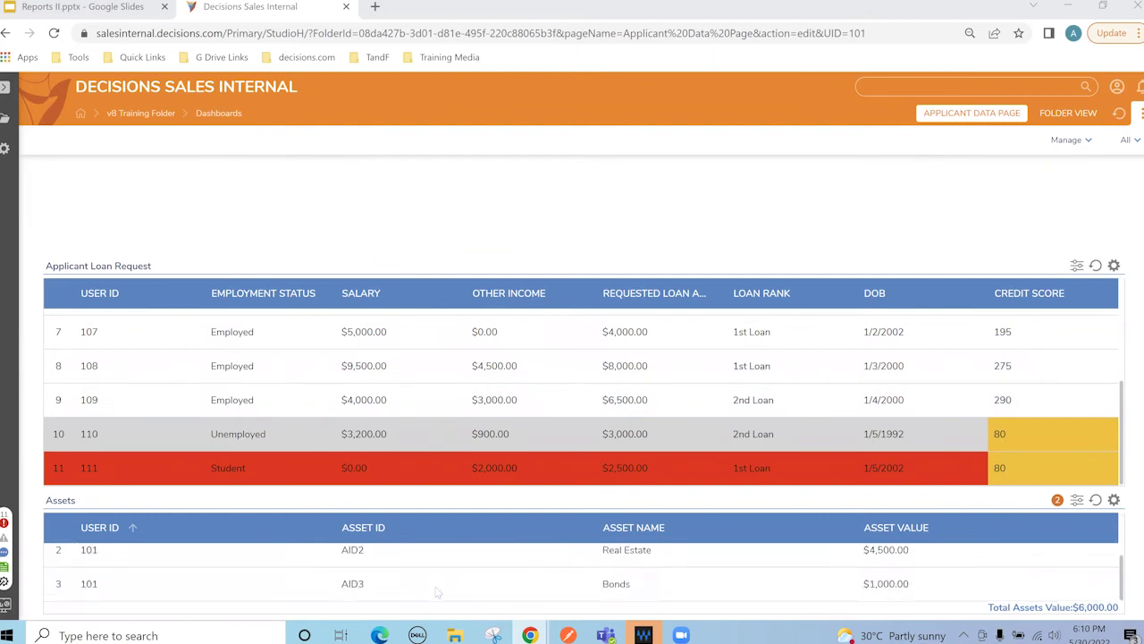
scroll(428, 582, up, 2)
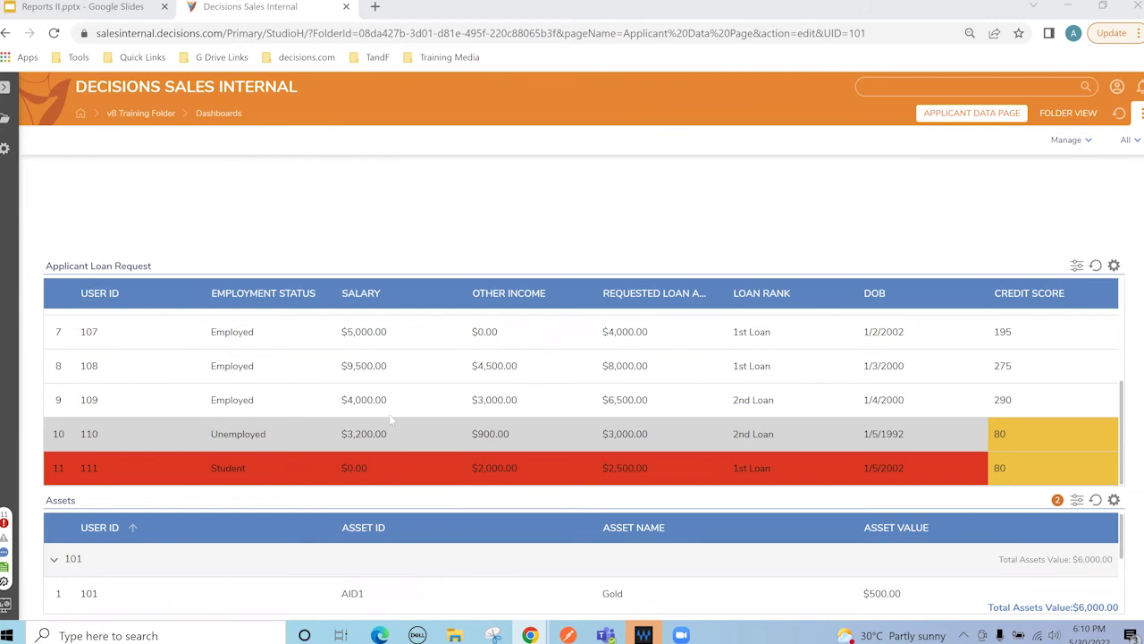
Test the UID filter by selecting row 8 and then row 6 in the Applicant Loan Request report.
scroll(351, 380, up, 2)
click(356, 438)
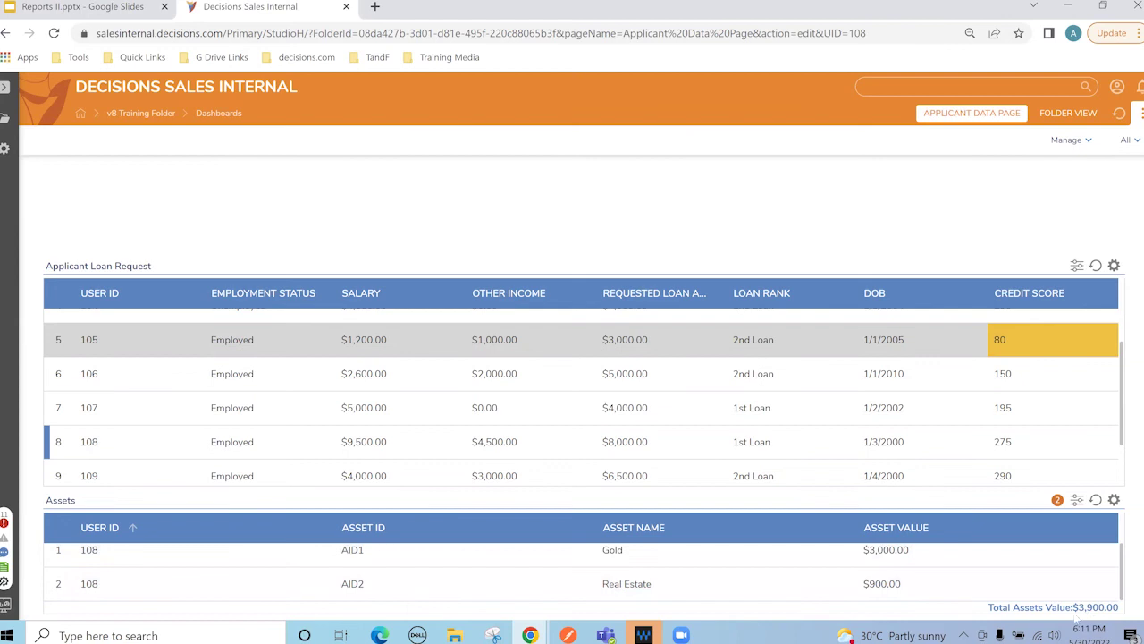
click(284, 371)
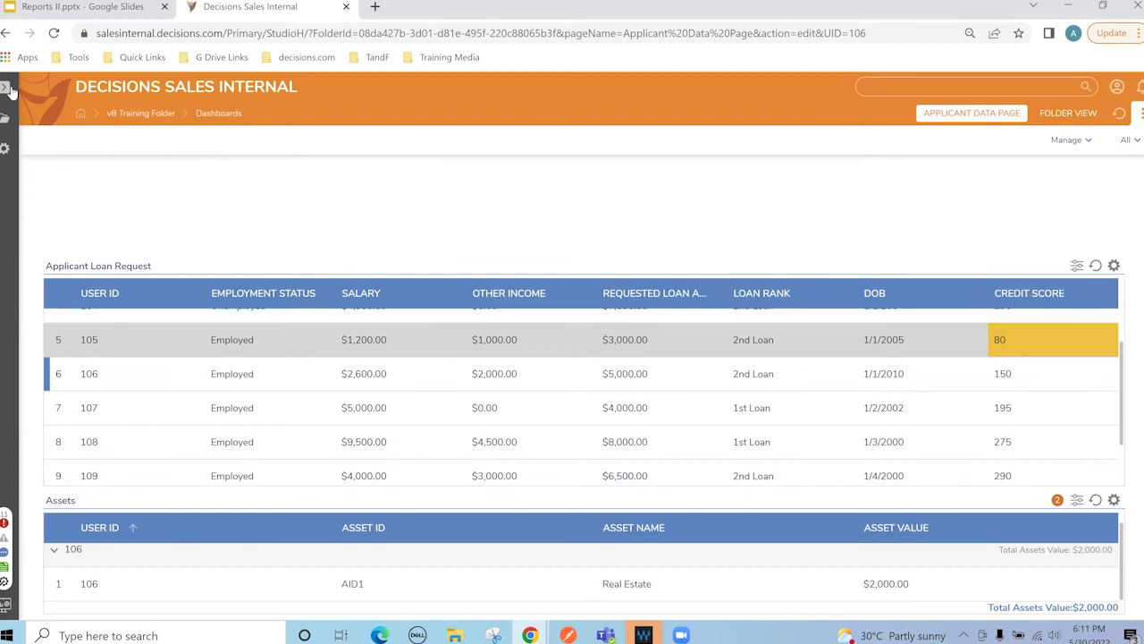
Open the Applicant Loan Request Report from the Reports folder for editing.
click(6, 87)
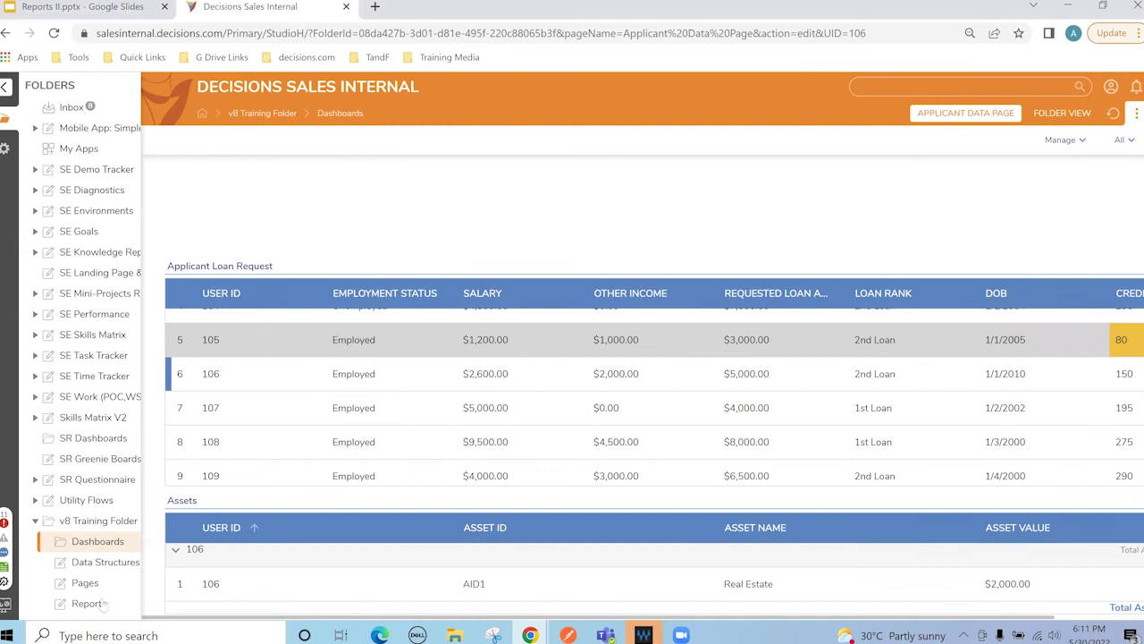
click(100, 604)
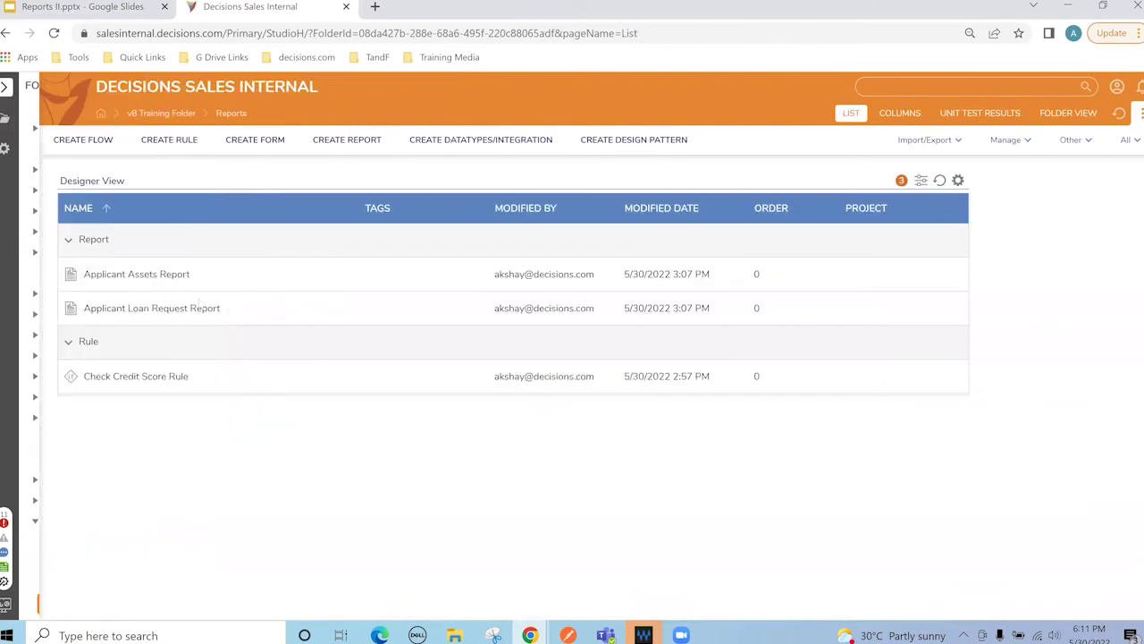
click(115, 313)
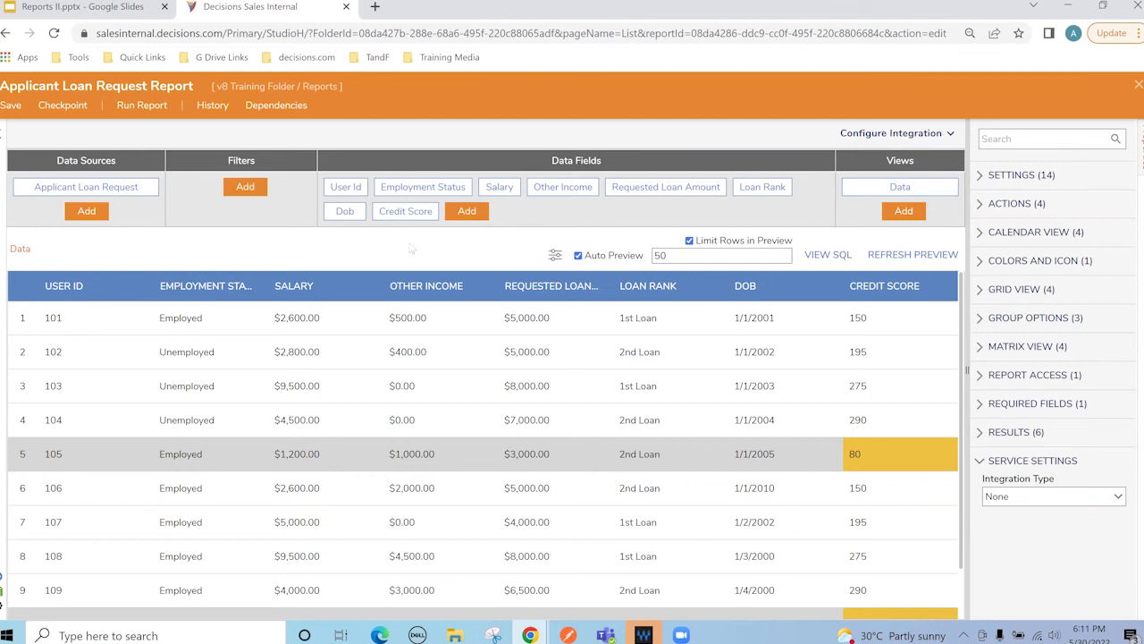
click(905, 212)
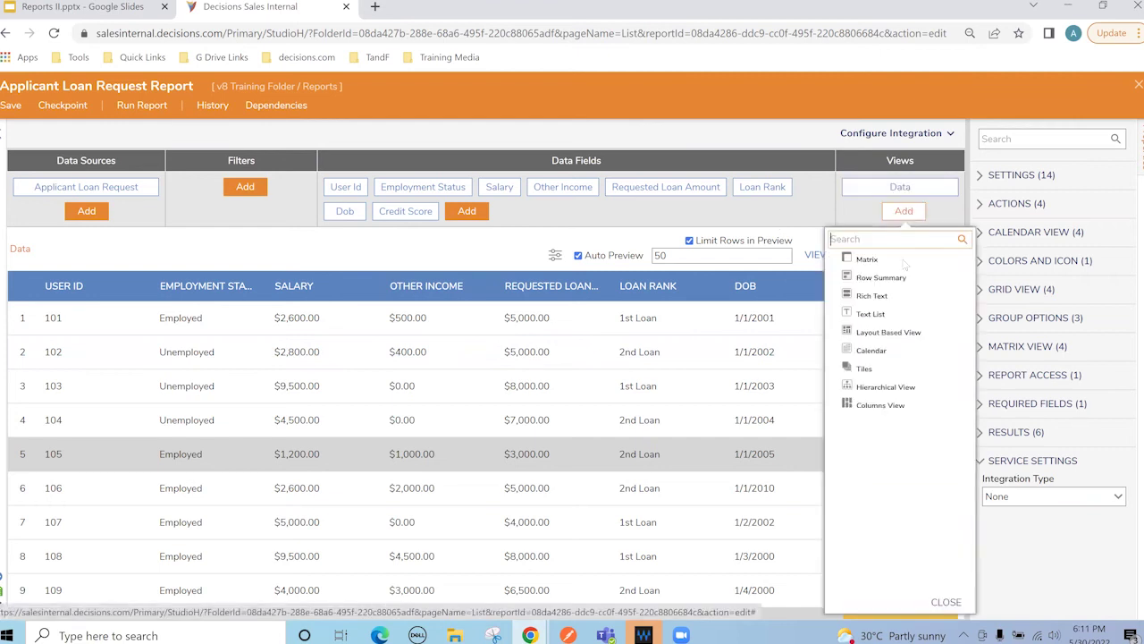
click(371, 256)
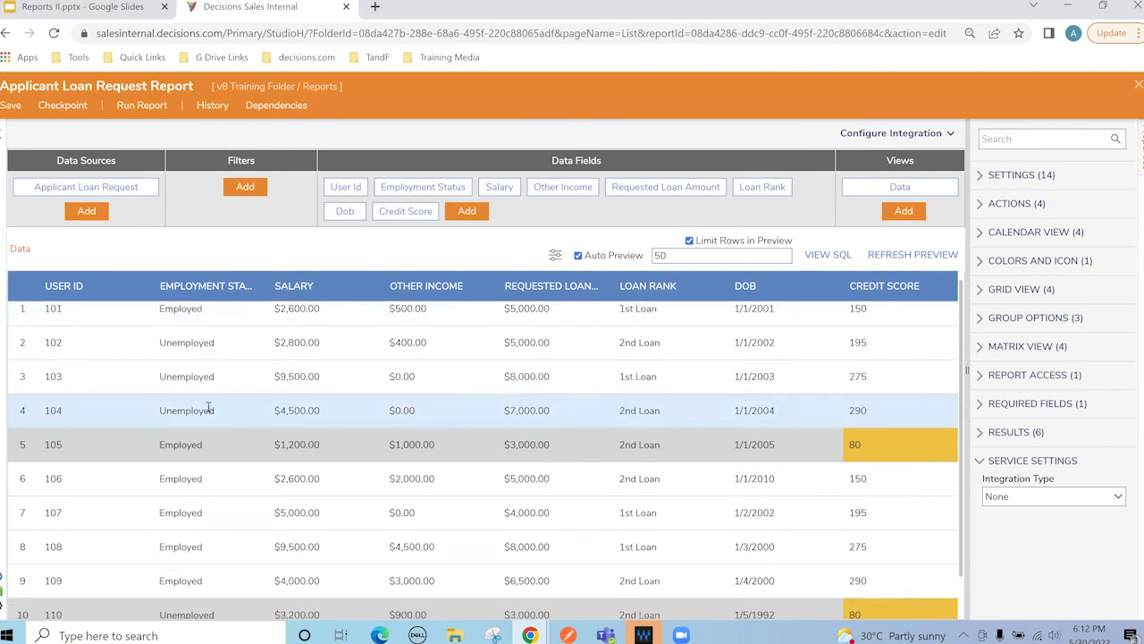
scroll(206, 404, down, 2)
scroll(190, 367, up, 2)
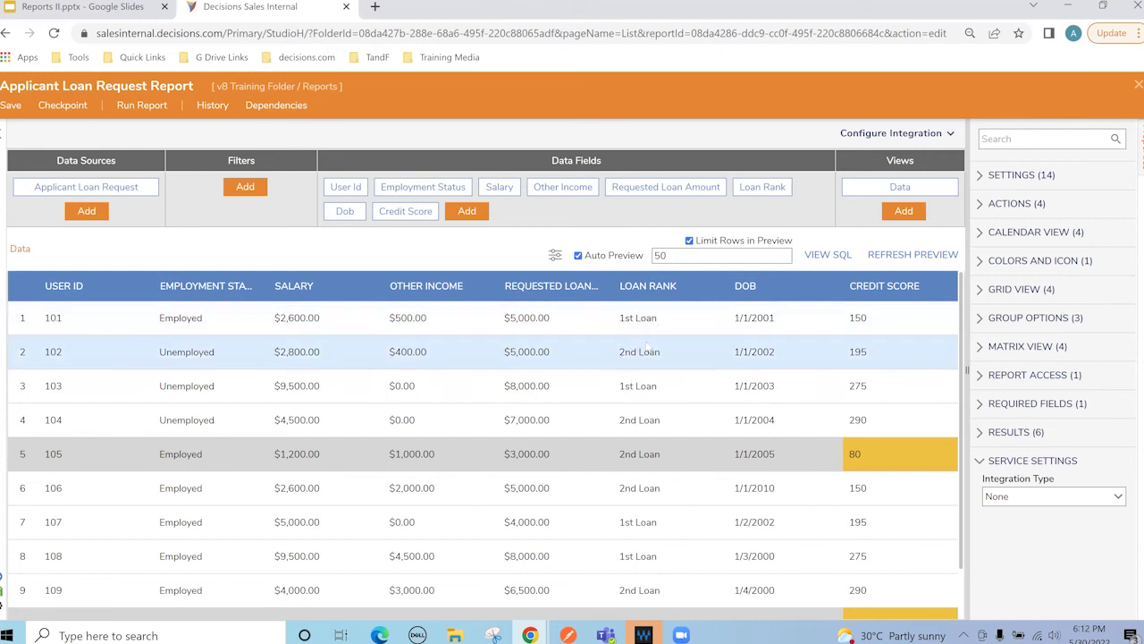
Group the Applicant Loan Request Report's data by Loan Rank.
click(555, 256)
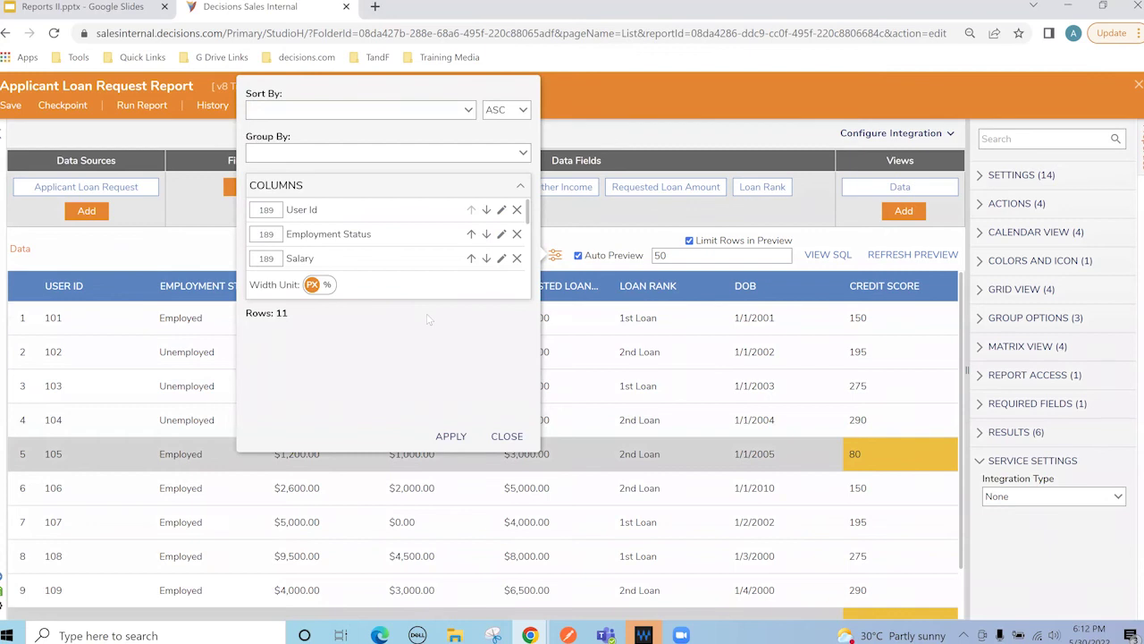
click(524, 152)
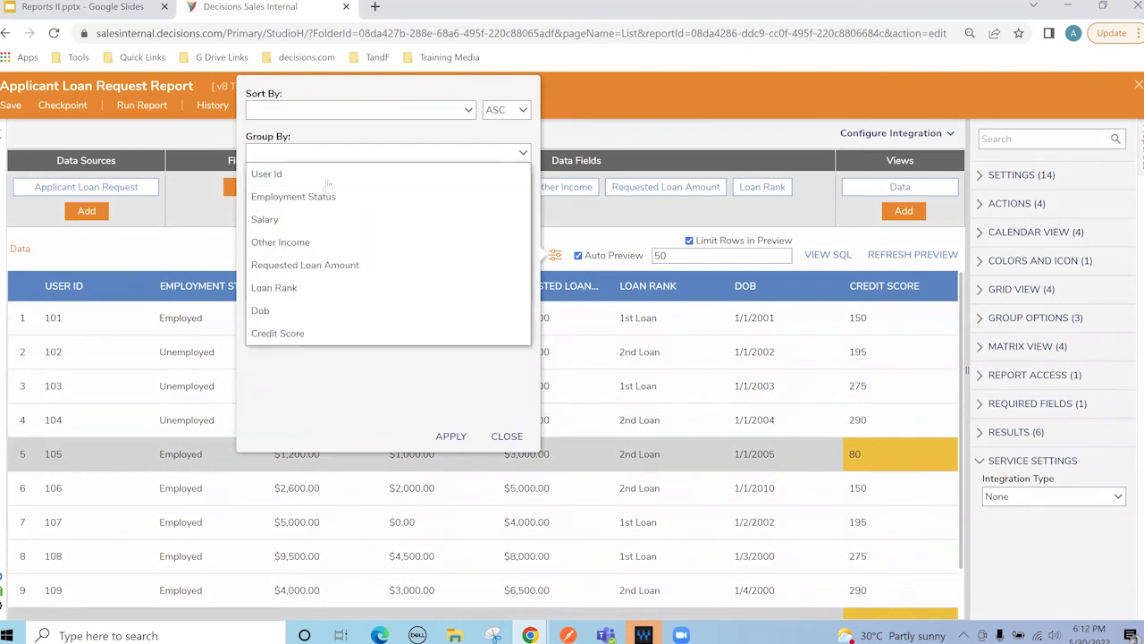
click(308, 287)
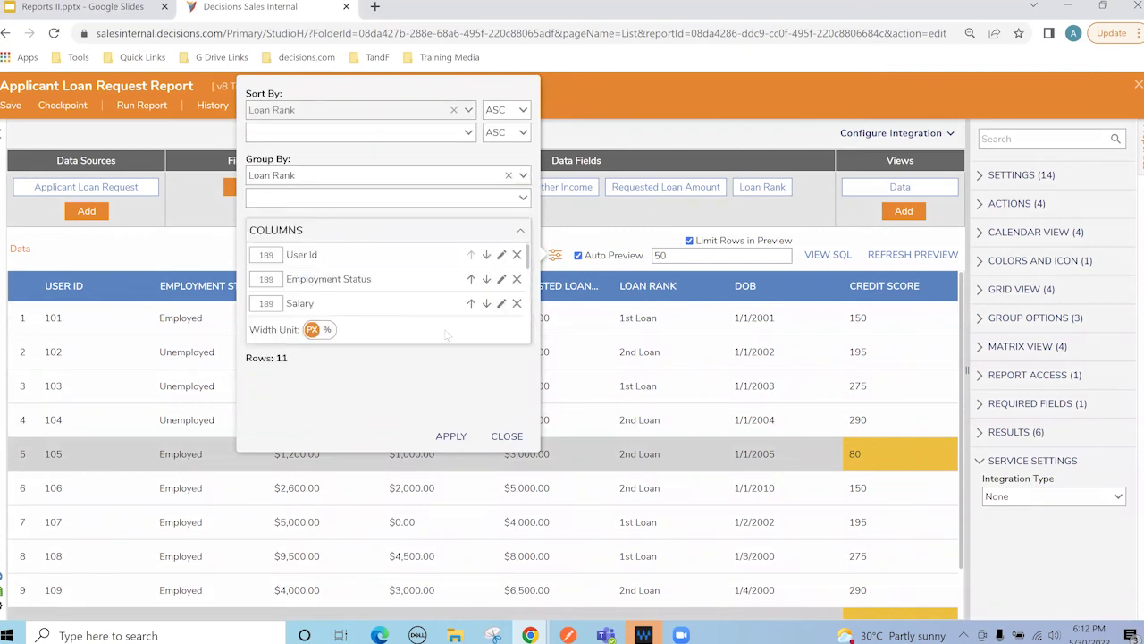
click(451, 436)
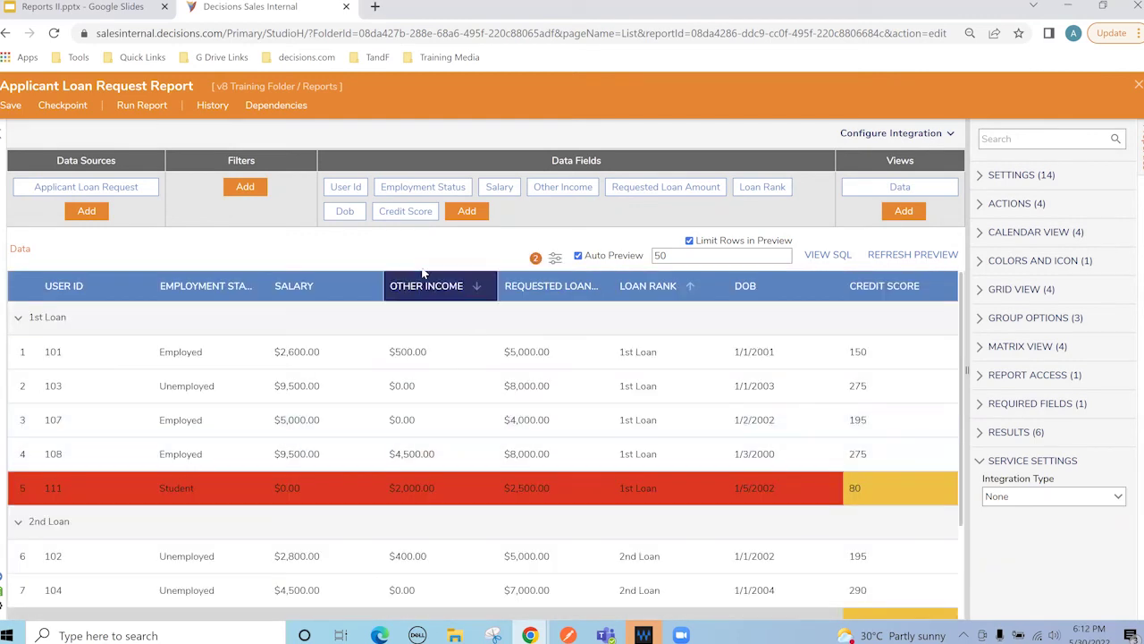
Add a Pies chart view titled "Loan Rank Chart" to the report, using Count(loan_rank) as Series 1.
click(905, 213)
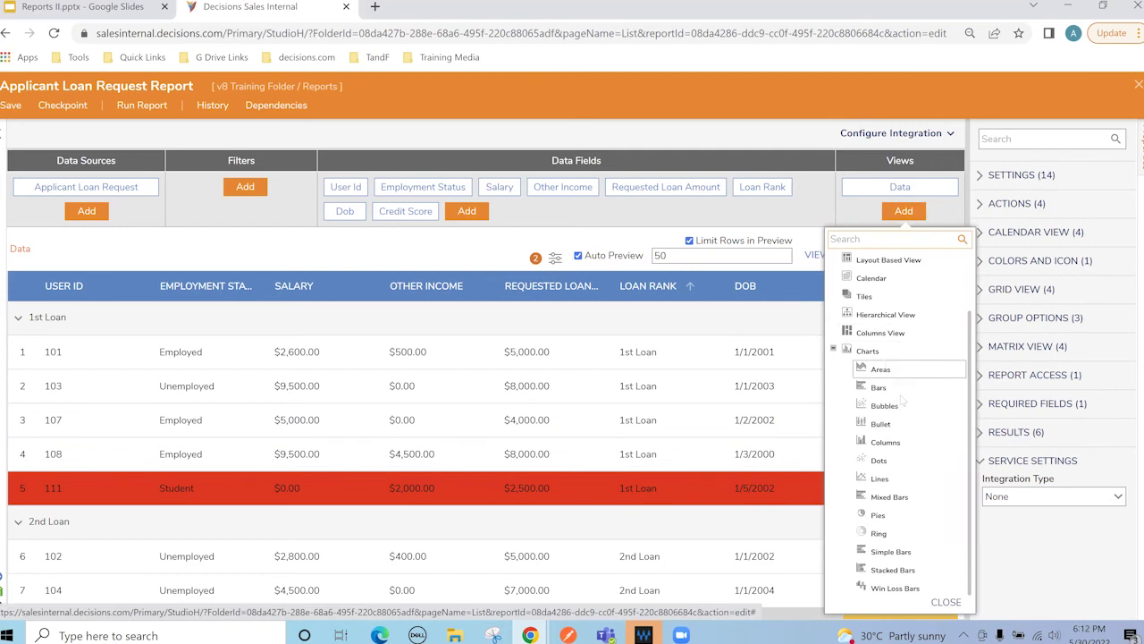
click(905, 517)
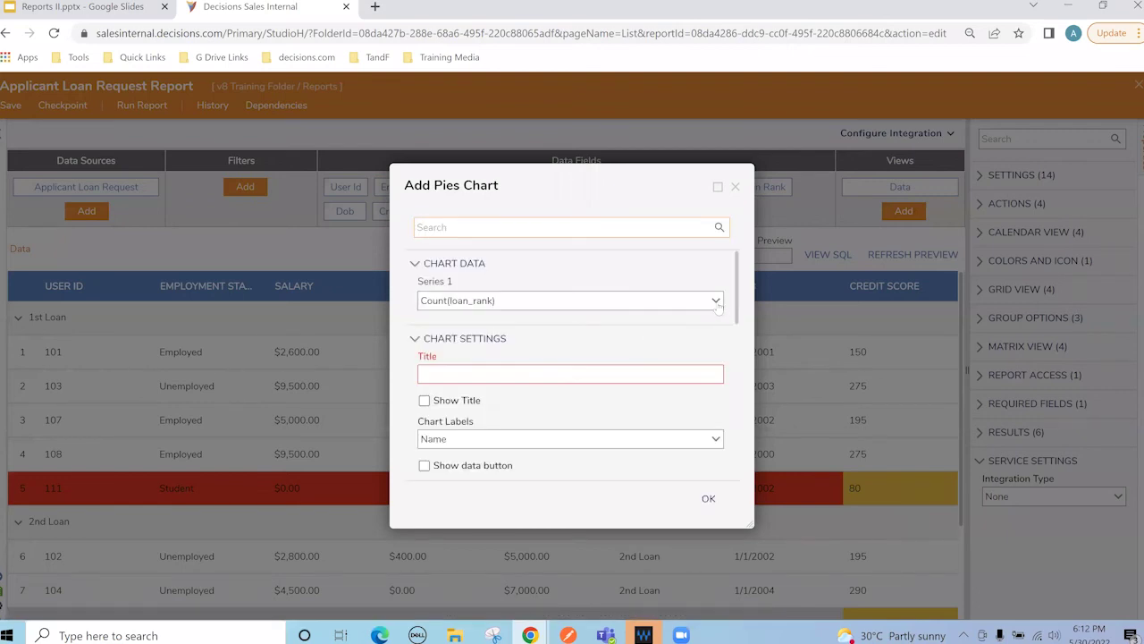
click(630, 302)
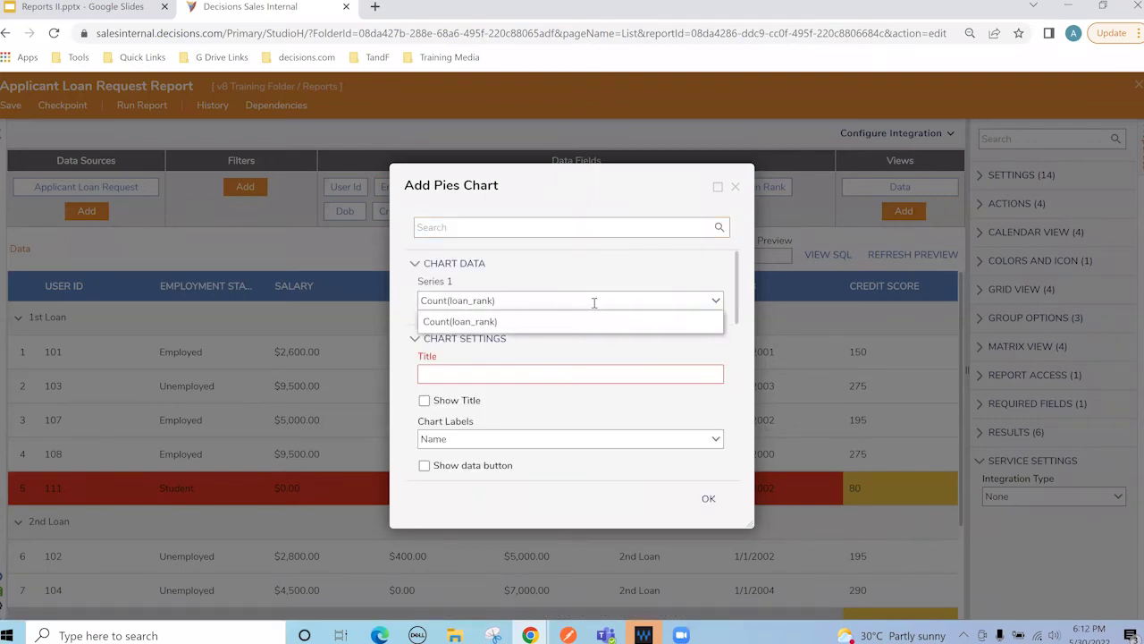
click(717, 310)
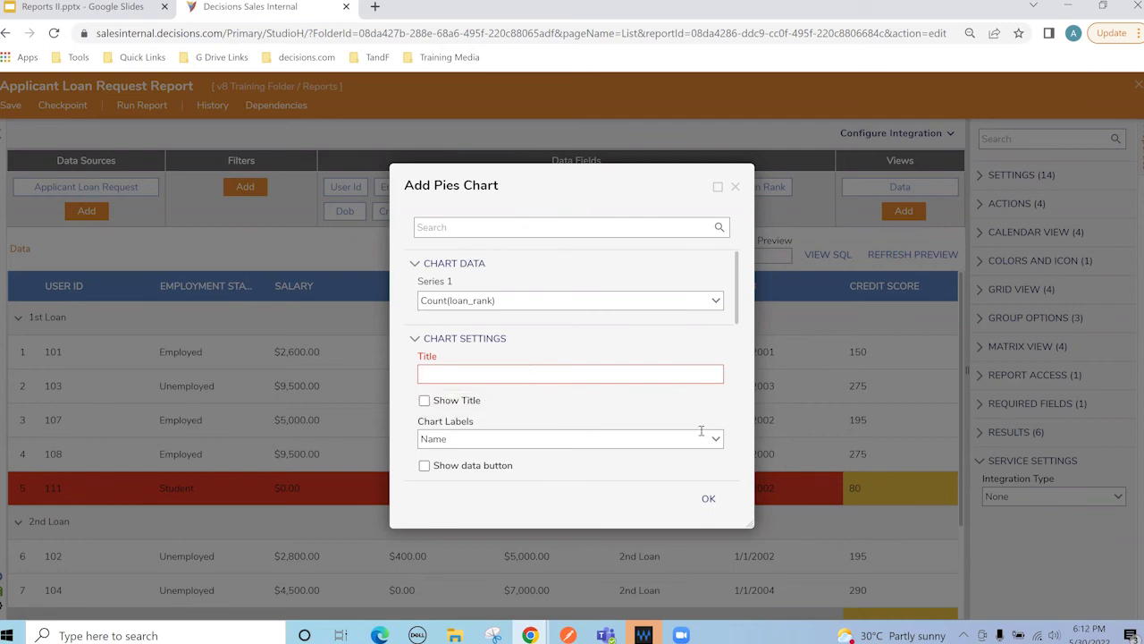
text(Segr)
text(Loan Rank )
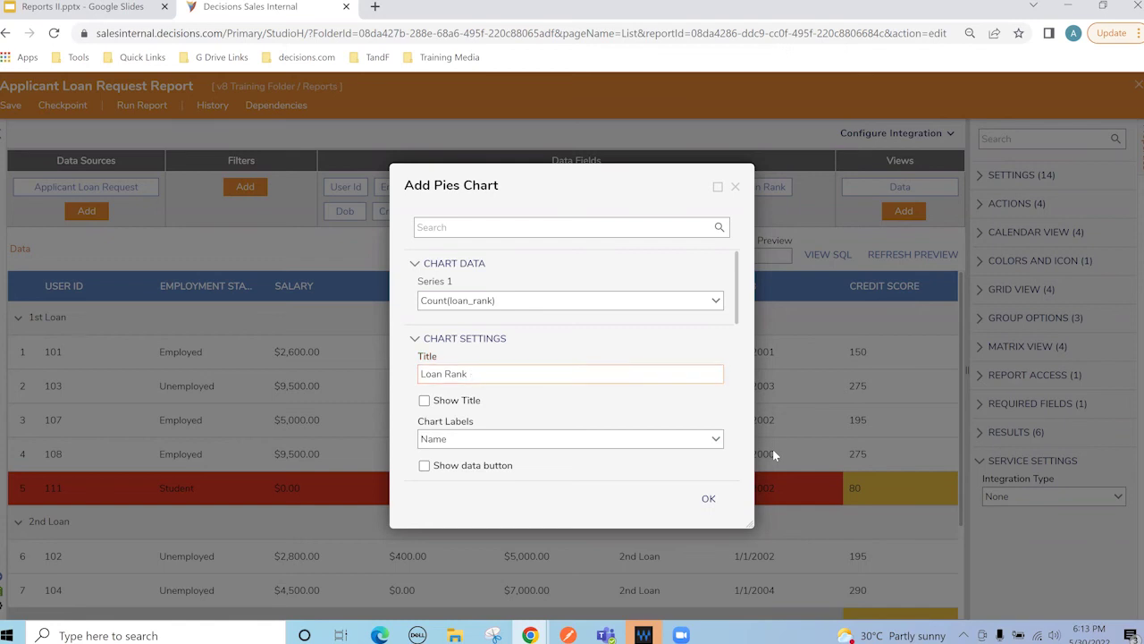
text(Chart)
scroll(697, 430, down, 10)
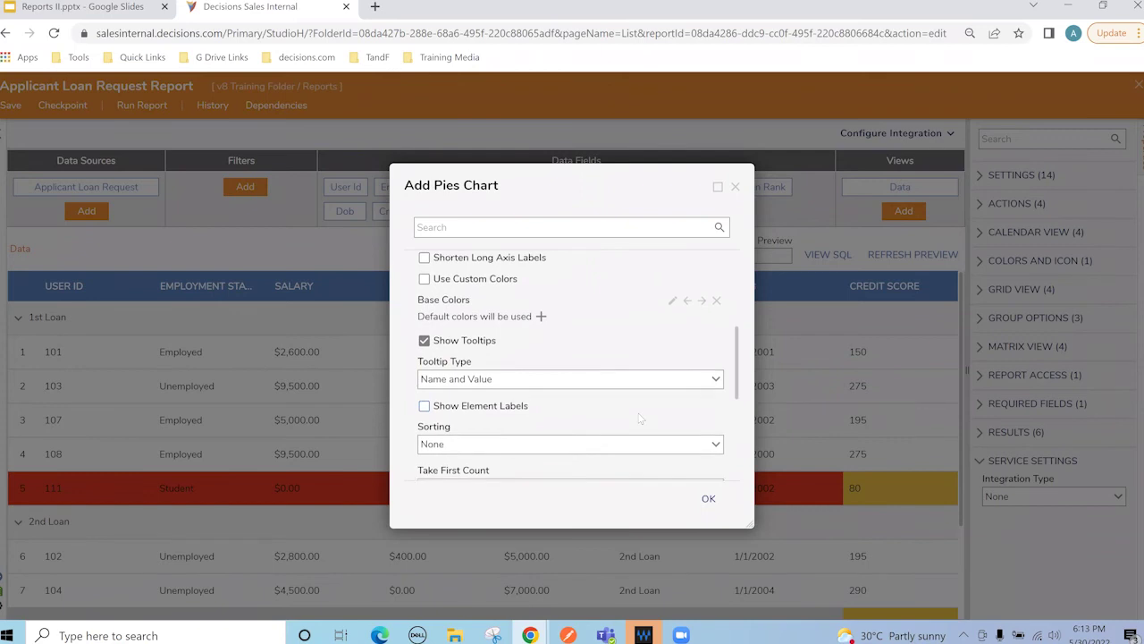
click(708, 500)
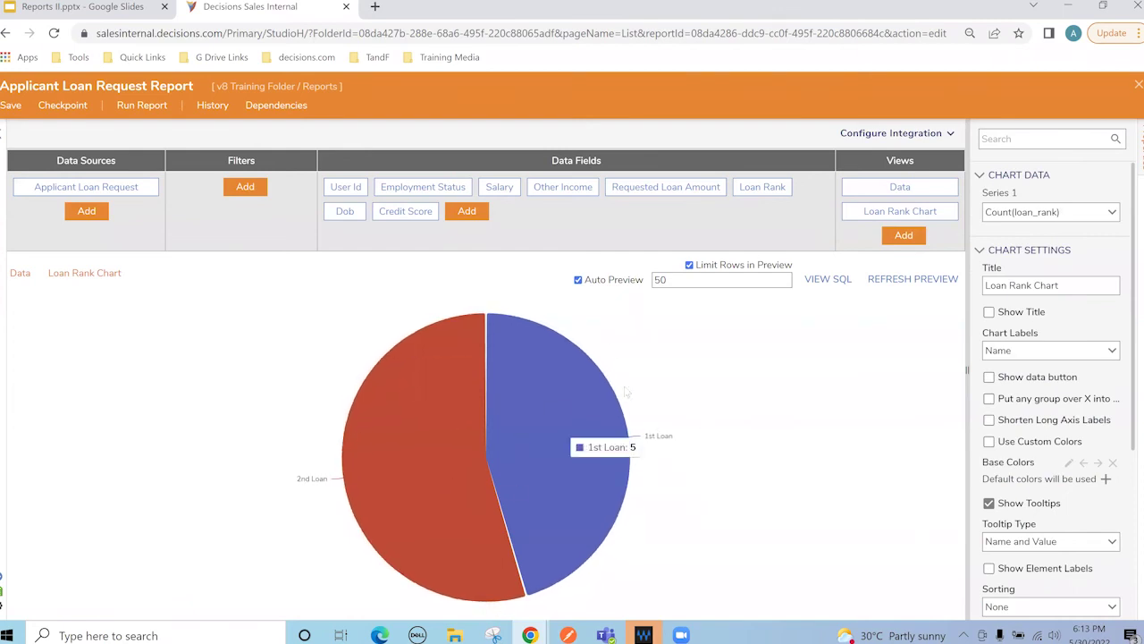
Save the Applicant Loan Request Report and close its designer.
mouse_move(497, 424)
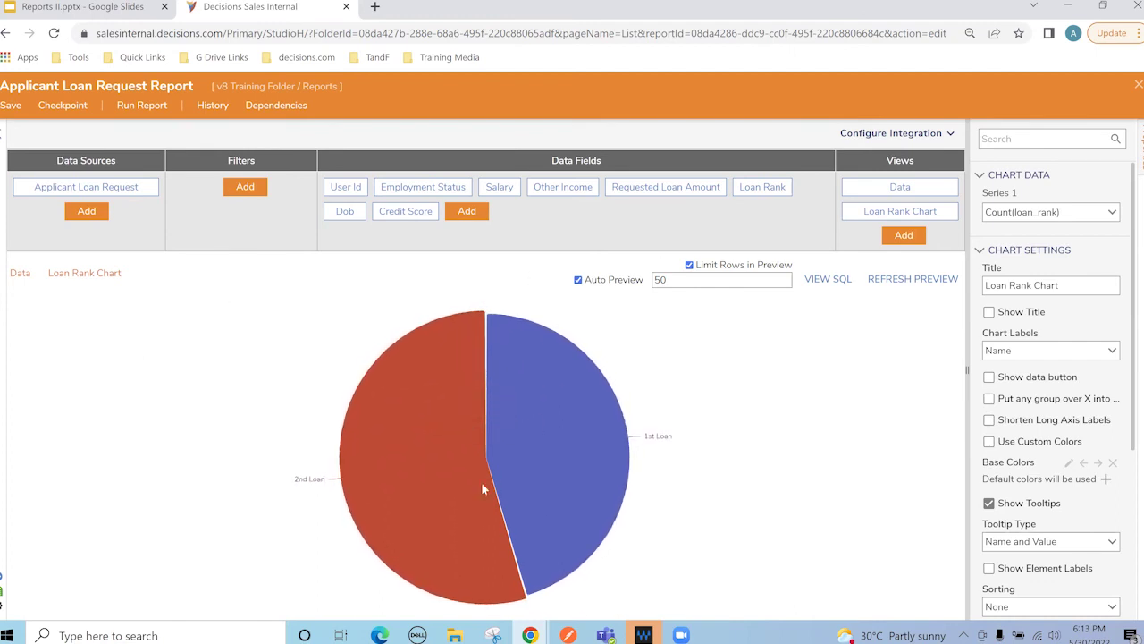
click(11, 105)
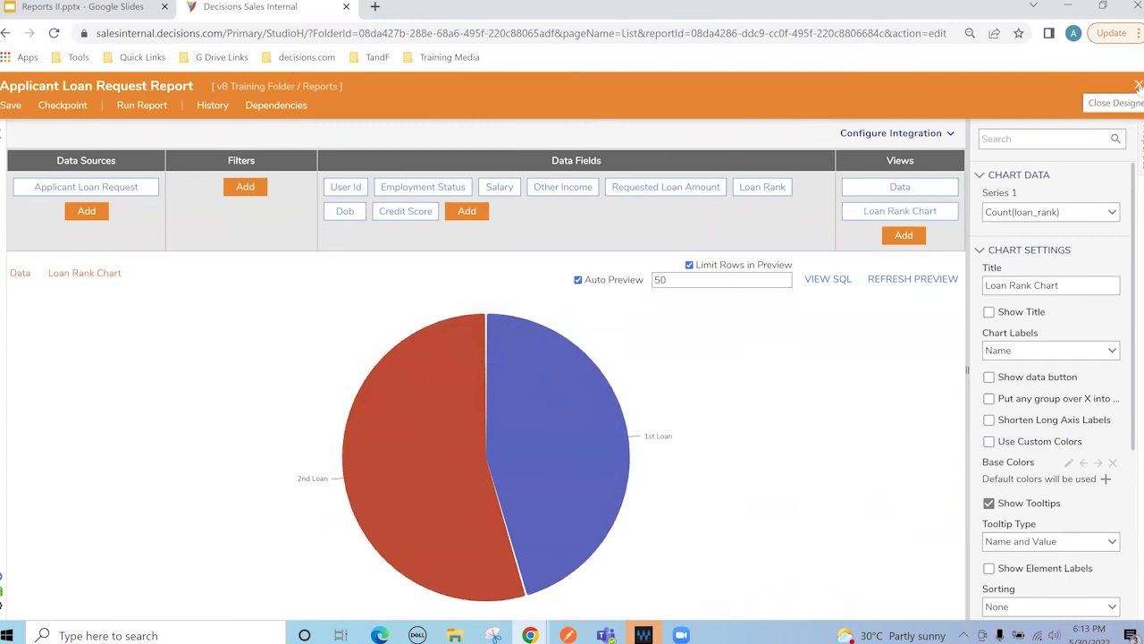
click(1138, 85)
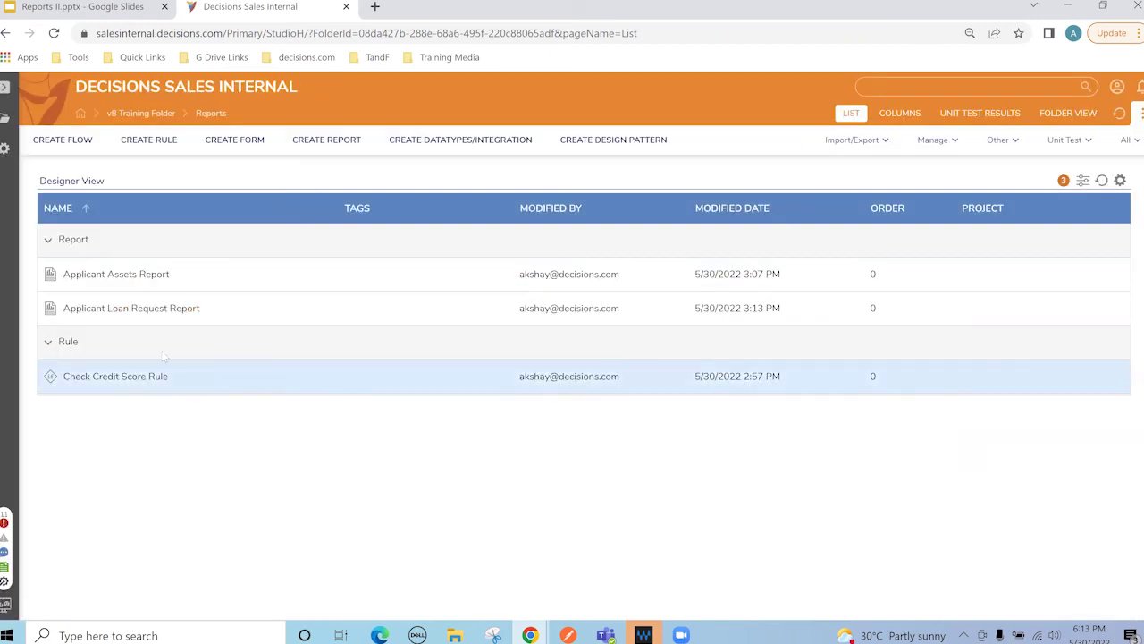
Open the Applicant Data Page from the Pages folder for editing.
click(5, 87)
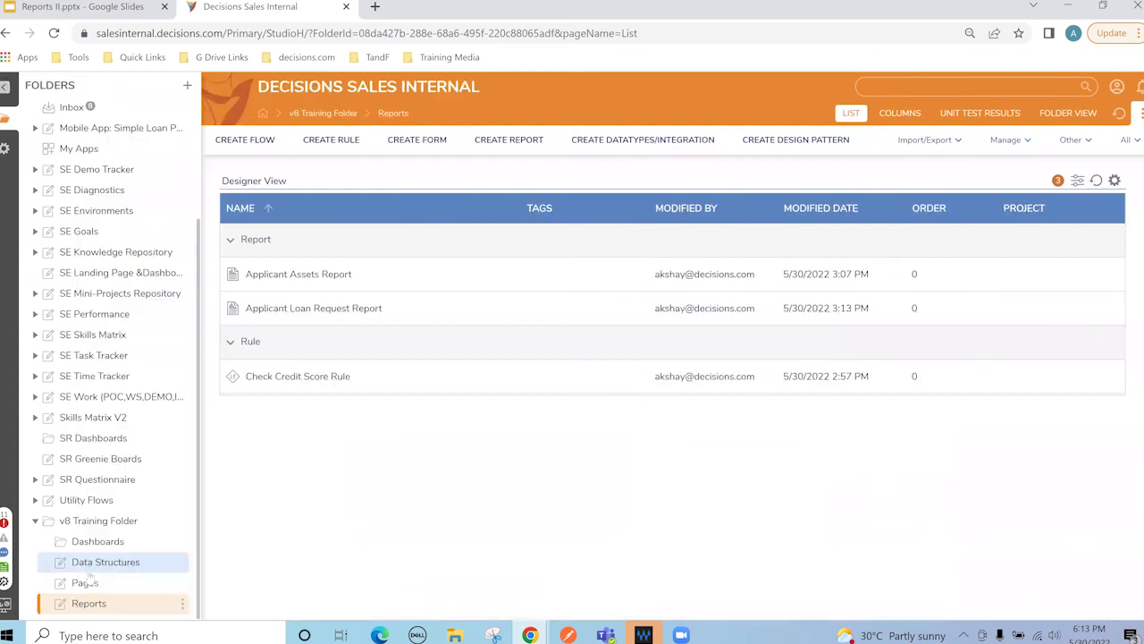
click(90, 582)
click(4, 90)
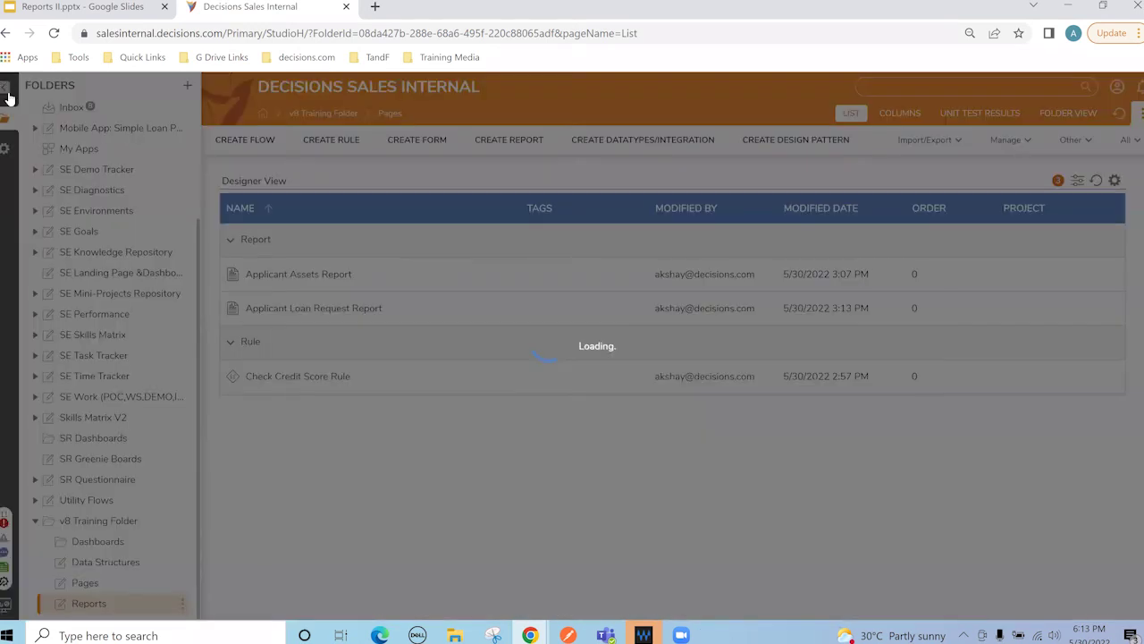
click(85, 277)
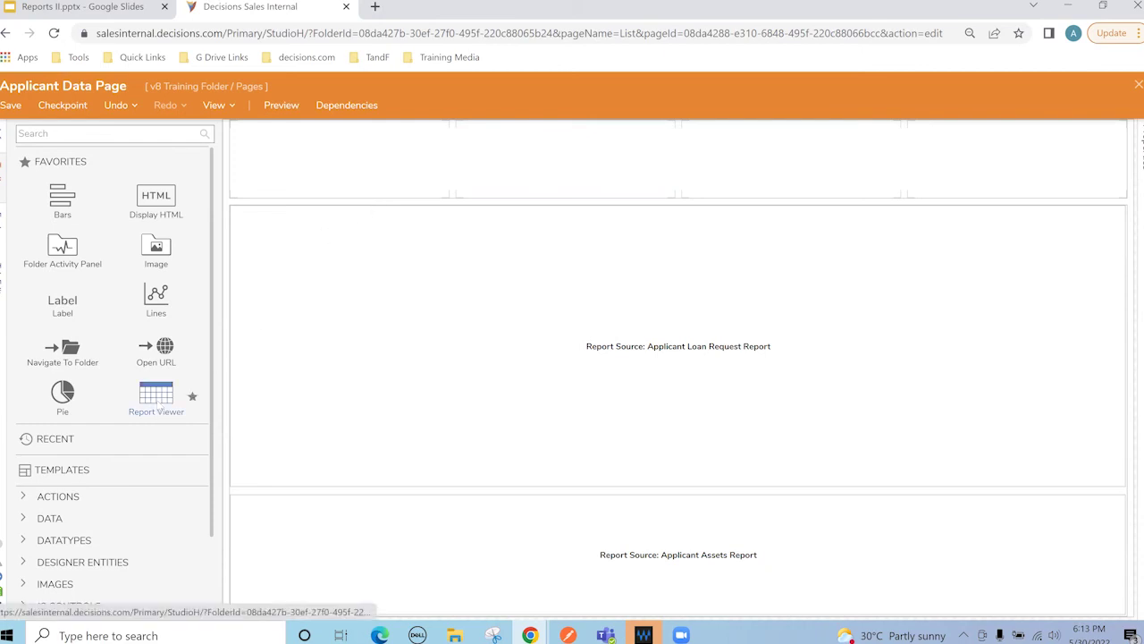
Add a Report Viewer to the first cell of the page's upper row and limit its View Mode to Charts.
drag(159, 406, 341, 179)
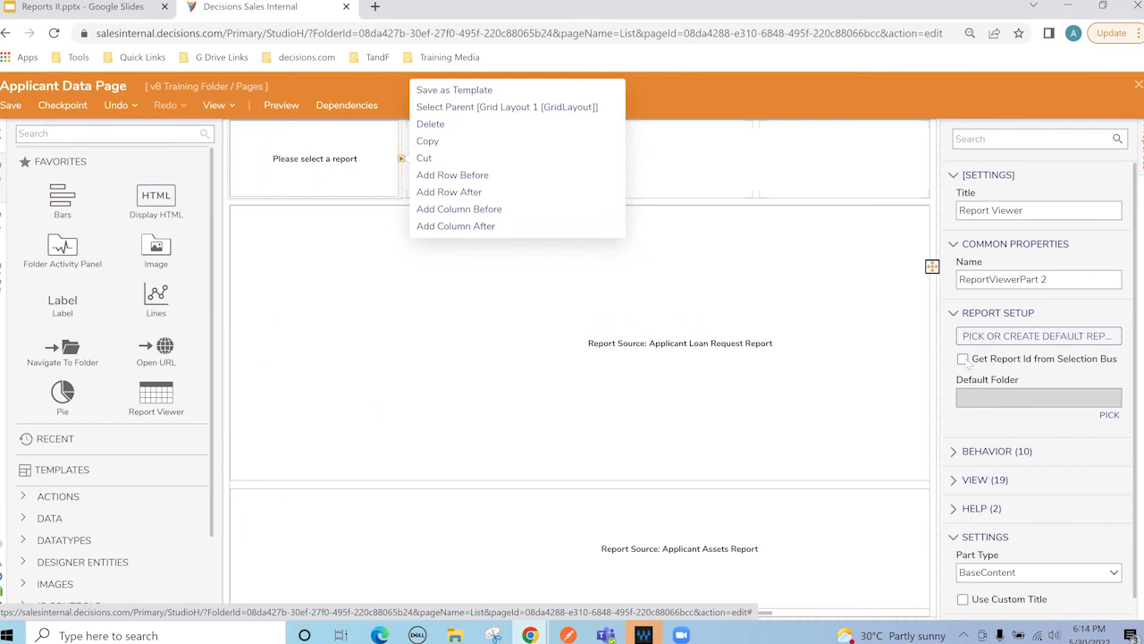
click(955, 480)
scroll(955, 480, down, 2)
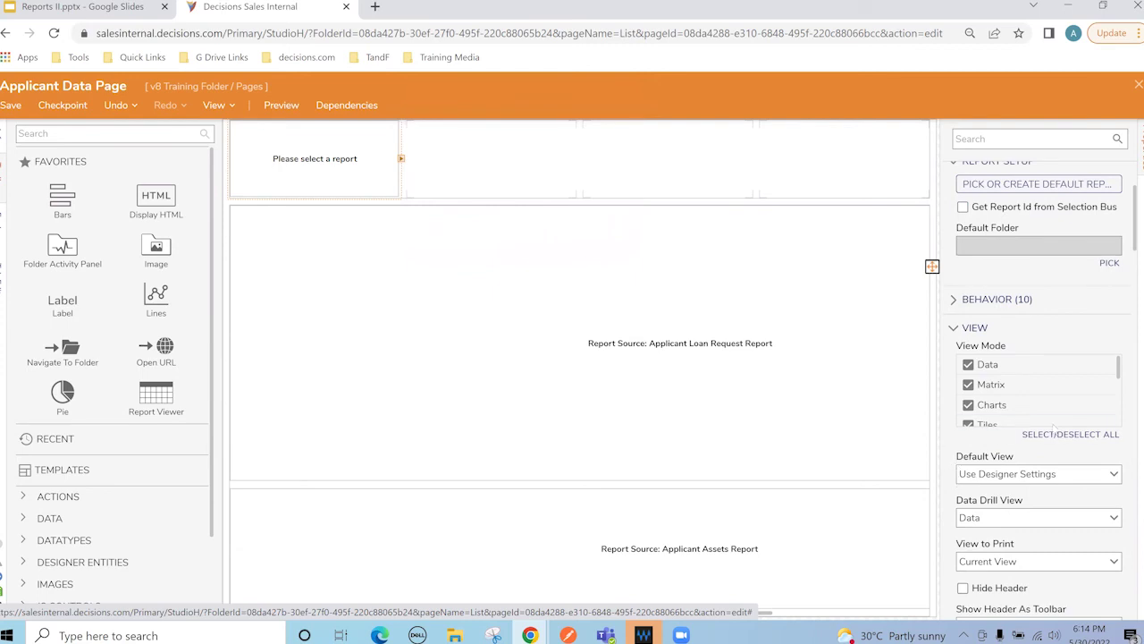
click(1058, 436)
click(1076, 436)
click(975, 414)
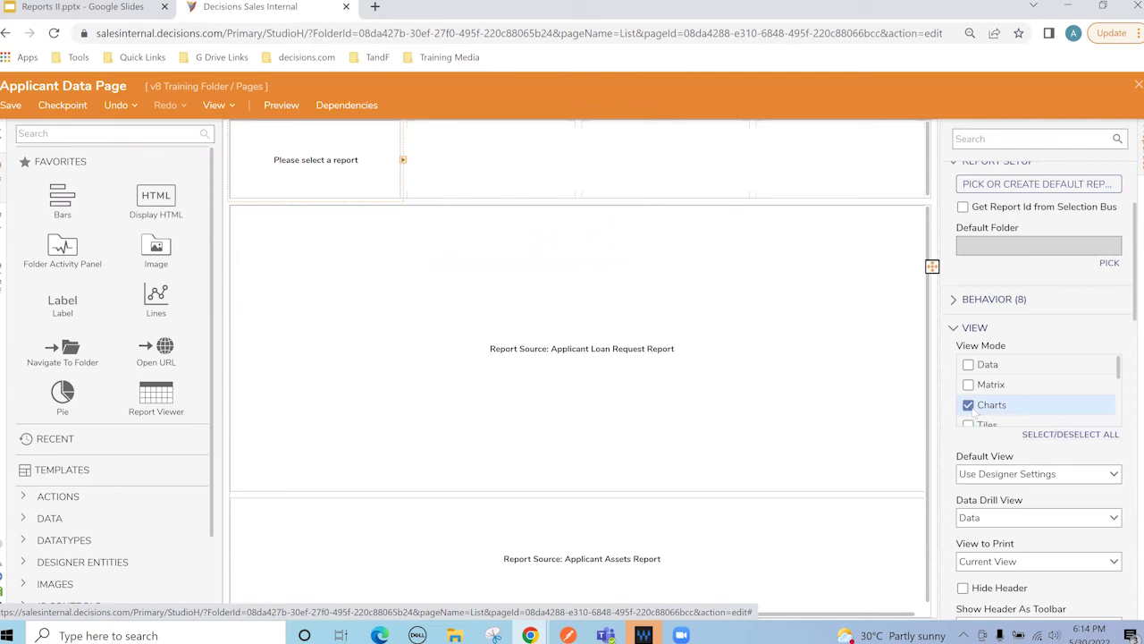
Set both the Default View and the View to Print of the new report viewer to Charts.
scroll(1029, 404, down, 1)
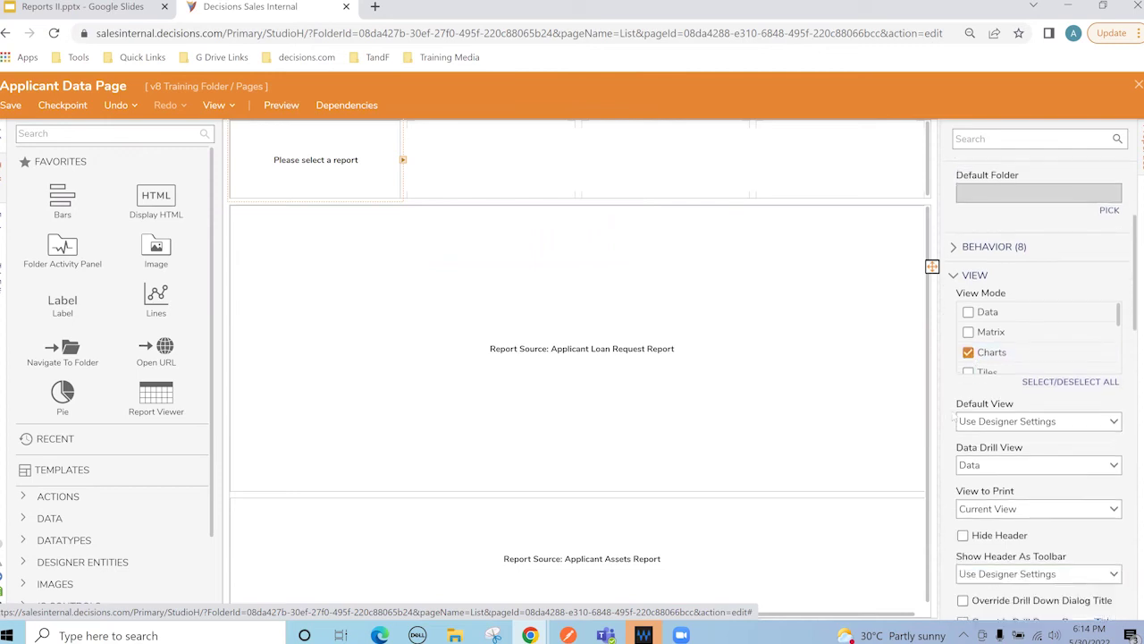
click(1113, 398)
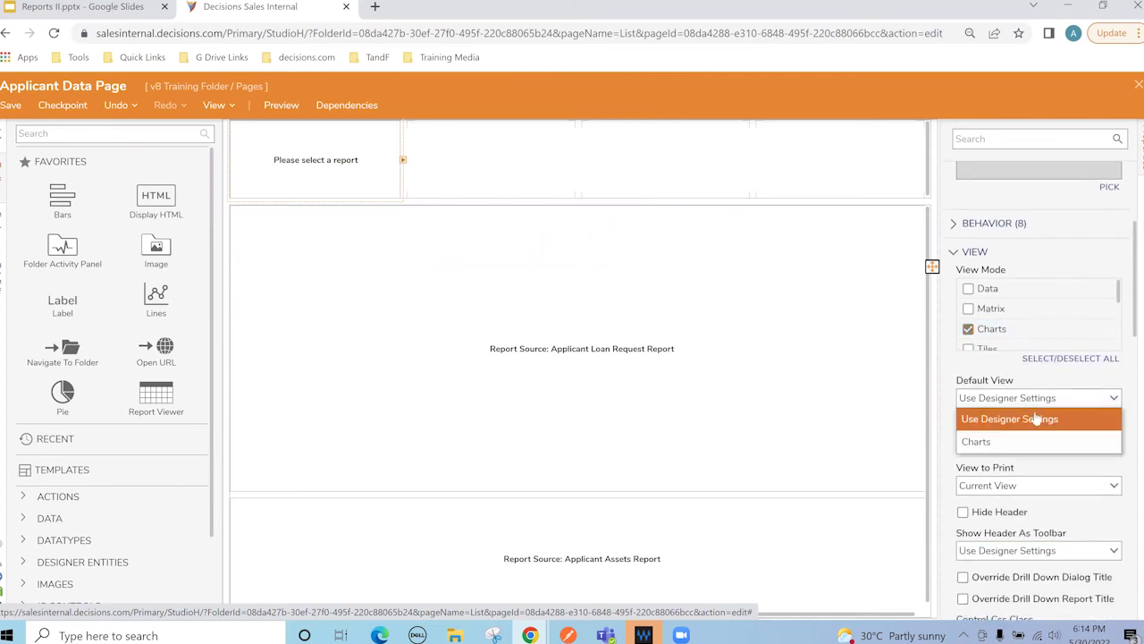
click(993, 440)
scroll(993, 442, down, 1)
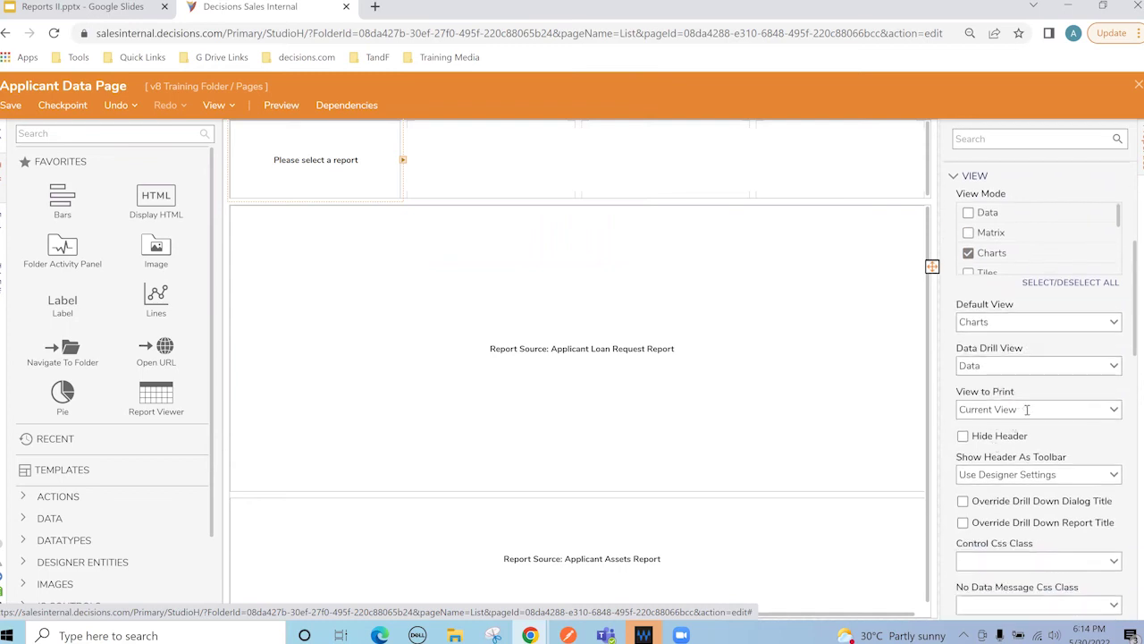
click(1026, 410)
click(1004, 475)
Save the Applicant Data Page and preview it with the new report viewer.
click(10, 105)
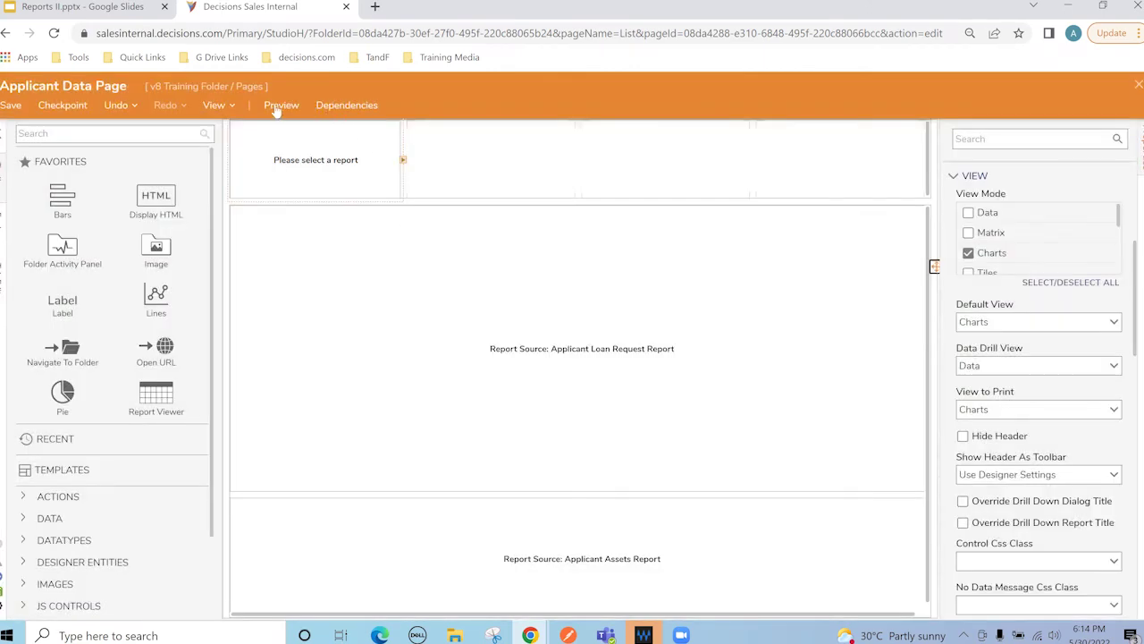
click(284, 105)
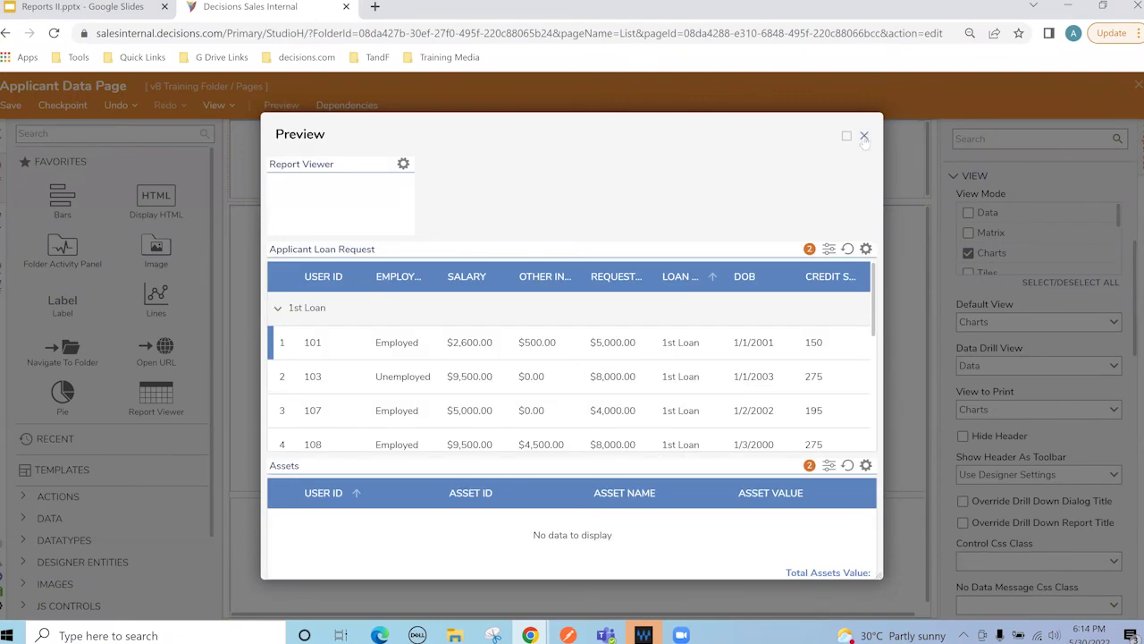
click(864, 135)
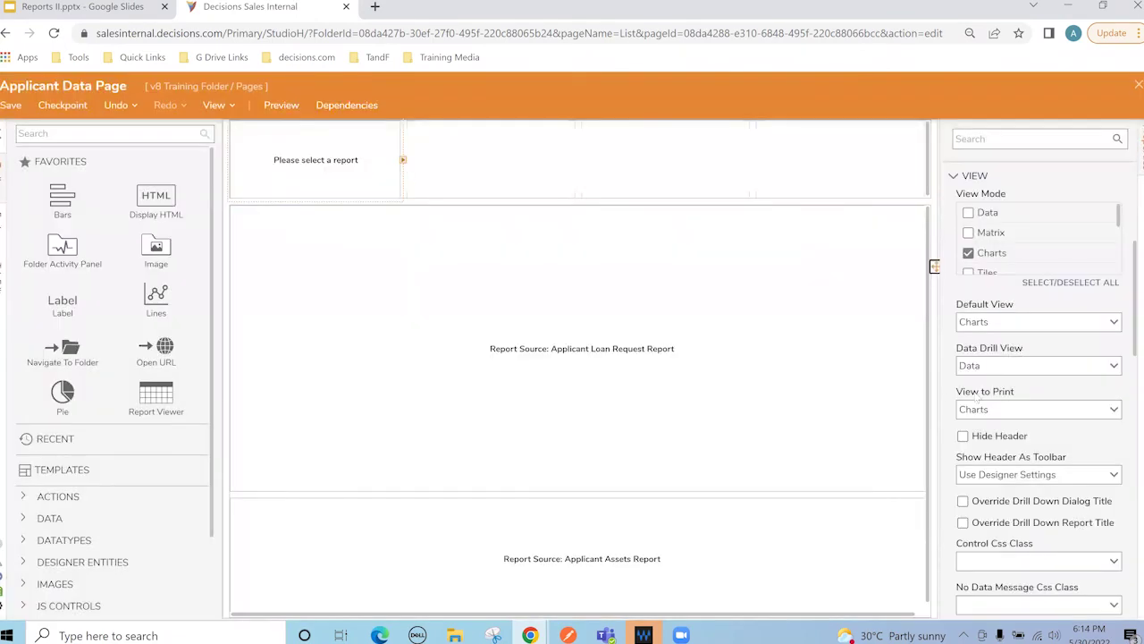
Save and close the page, and check how it displays in the Dashboards folder.
click(11, 105)
click(1138, 85)
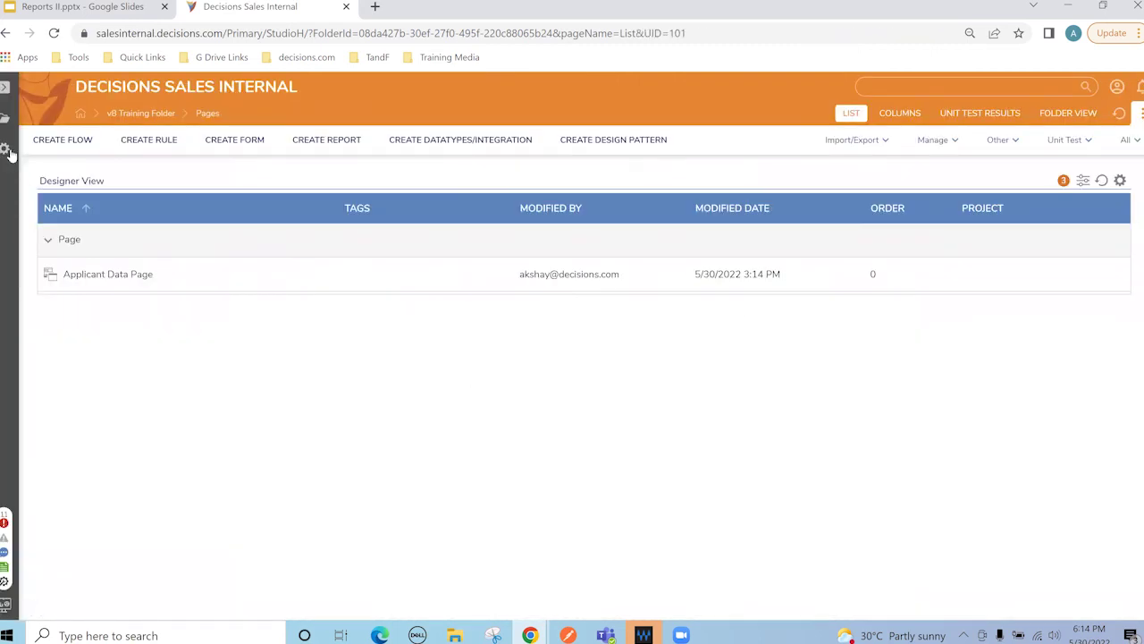
click(5, 87)
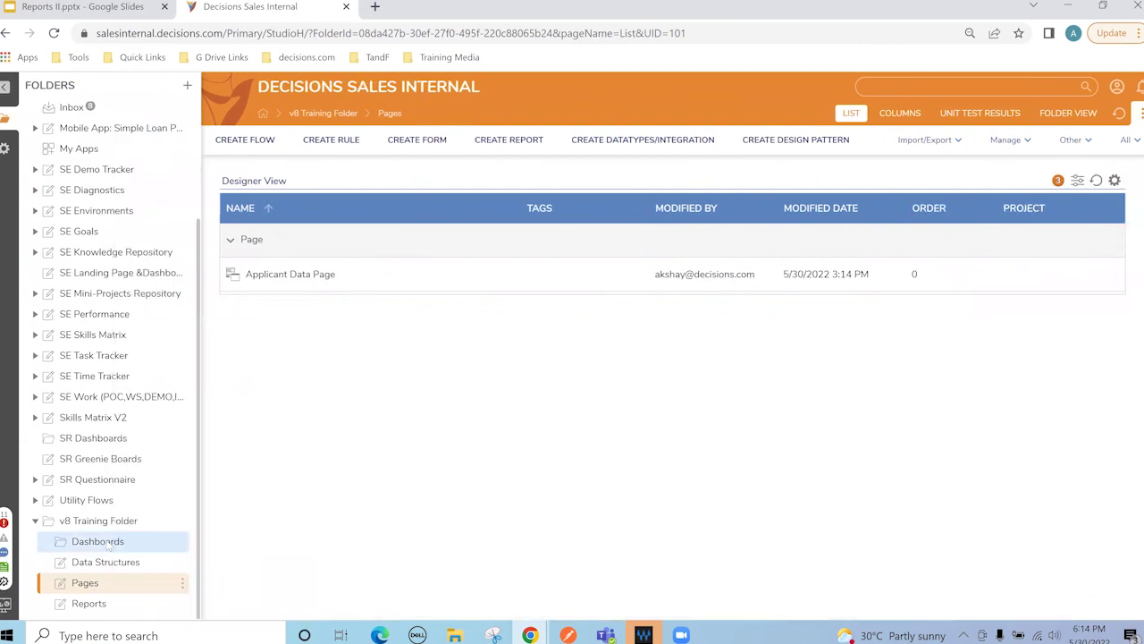
click(107, 543)
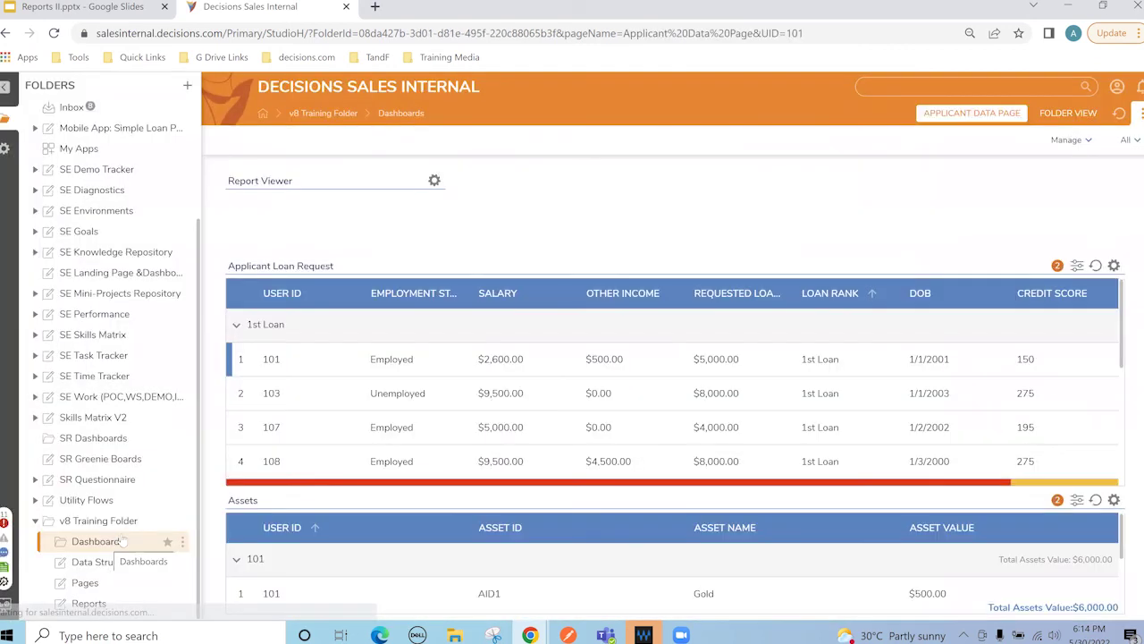
scroll(378, 401, down, 2)
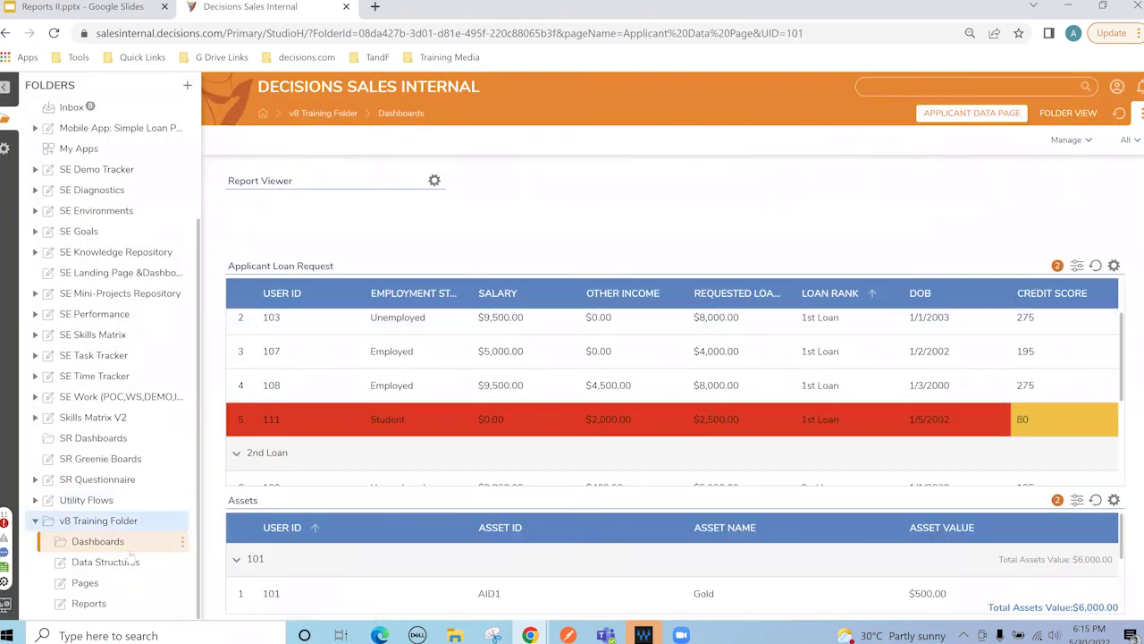
Reopen the Applicant Data Page and assign the existing Applicant Loan Request Report to the empty report viewer.
click(120, 582)
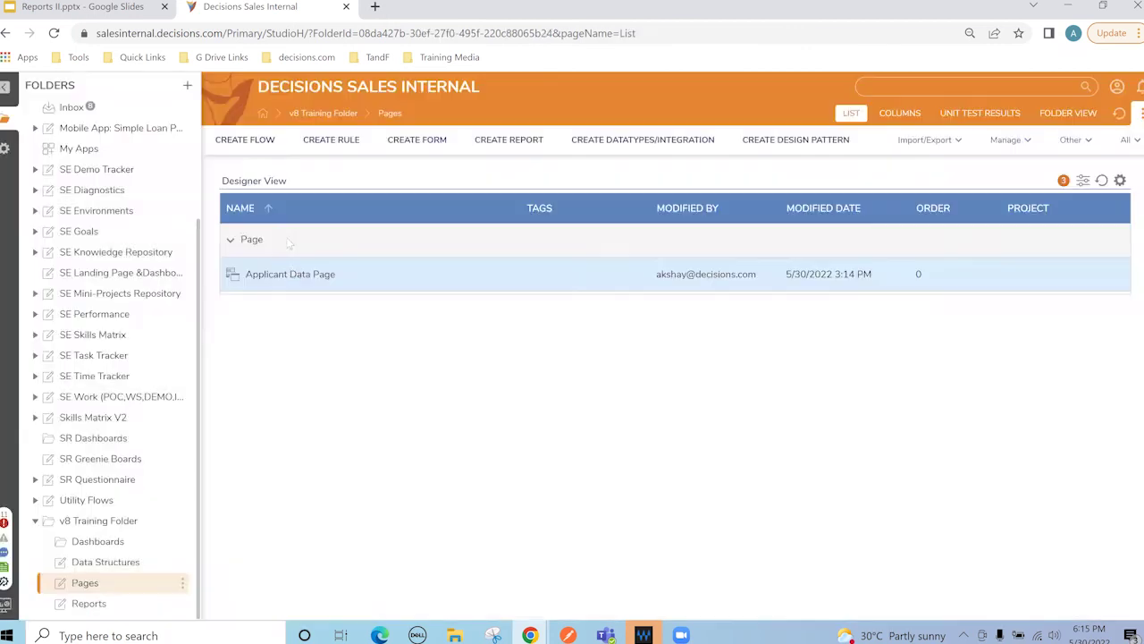
double_click(294, 277)
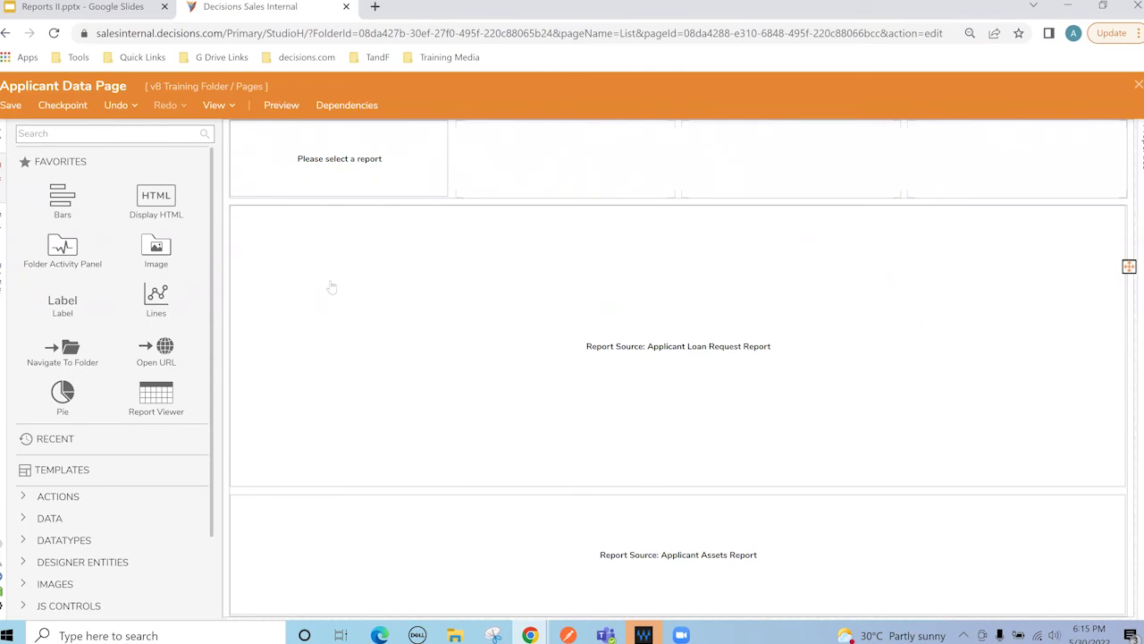
click(357, 173)
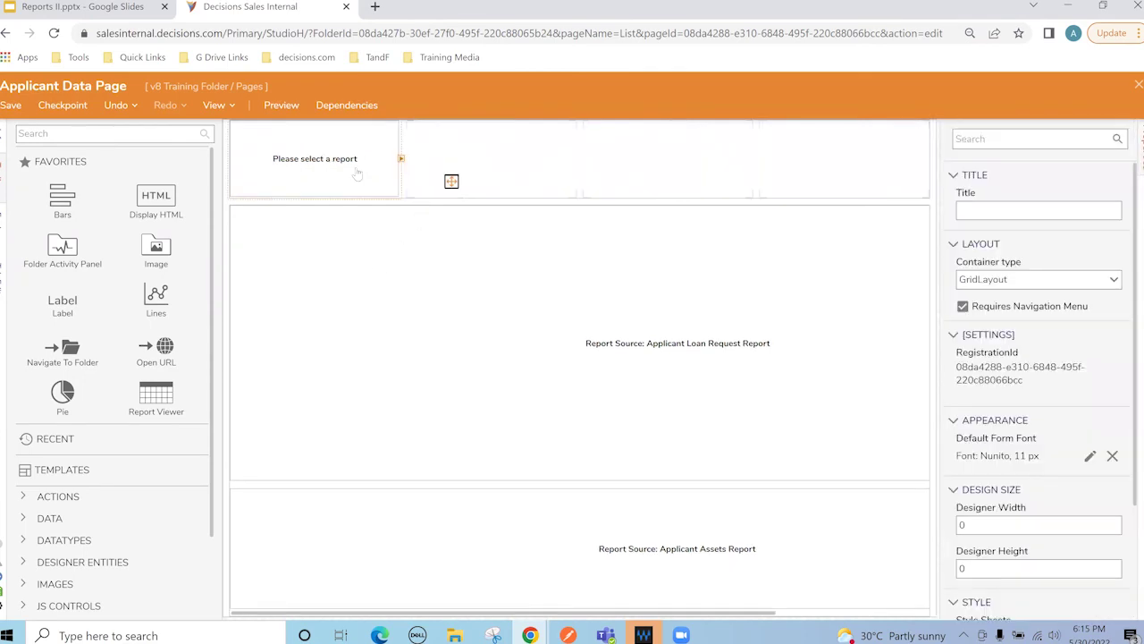
click(1052, 337)
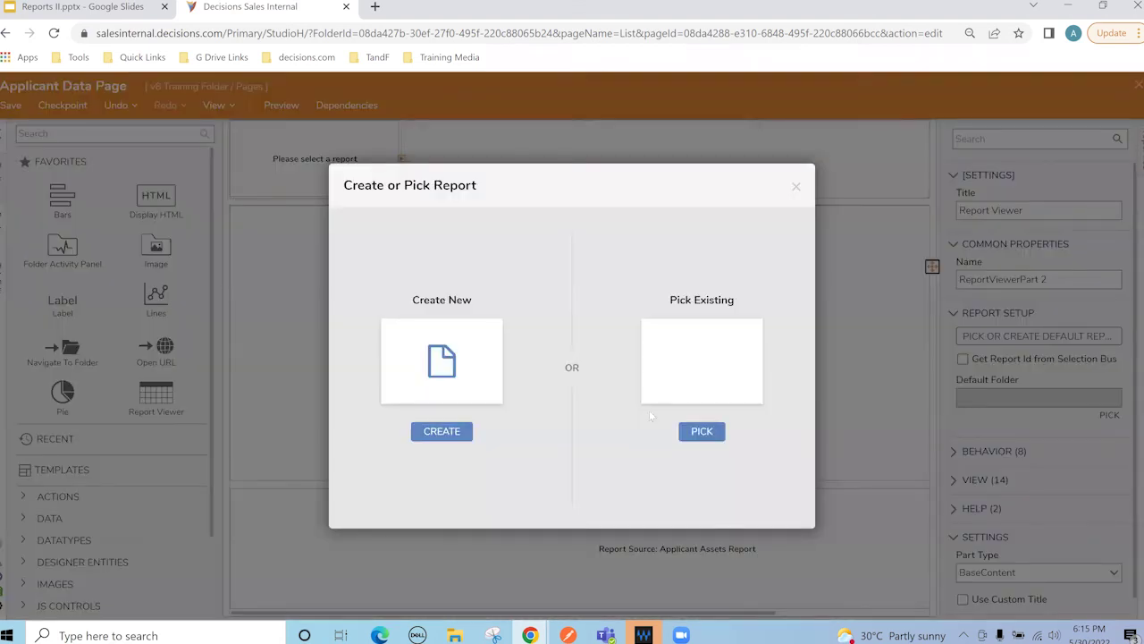
click(795, 186)
click(1052, 337)
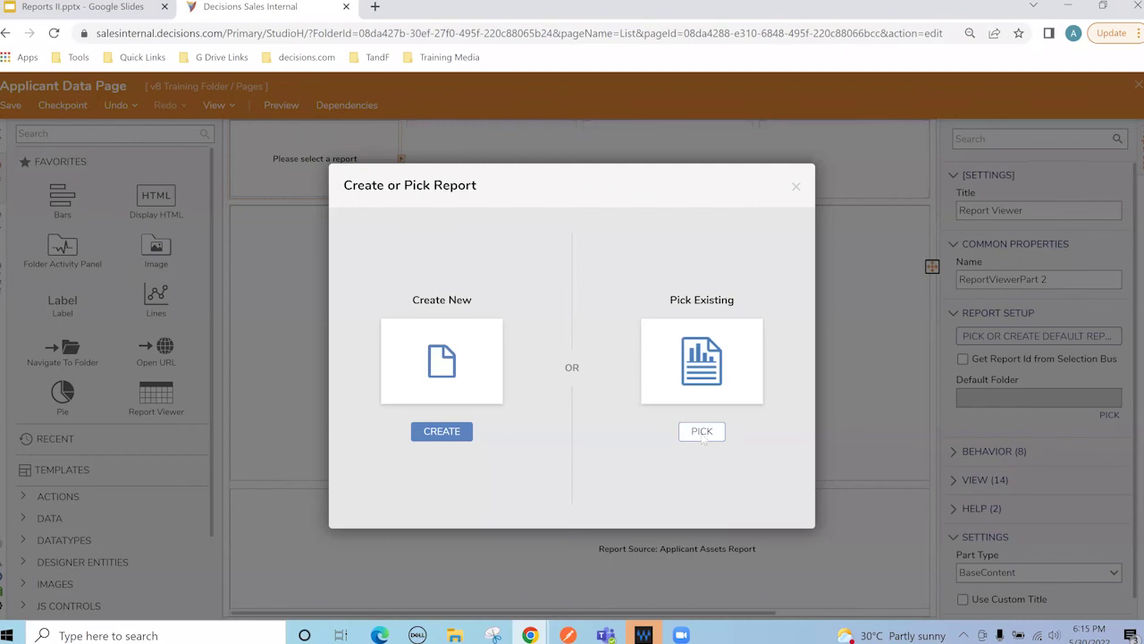
click(701, 432)
click(454, 225)
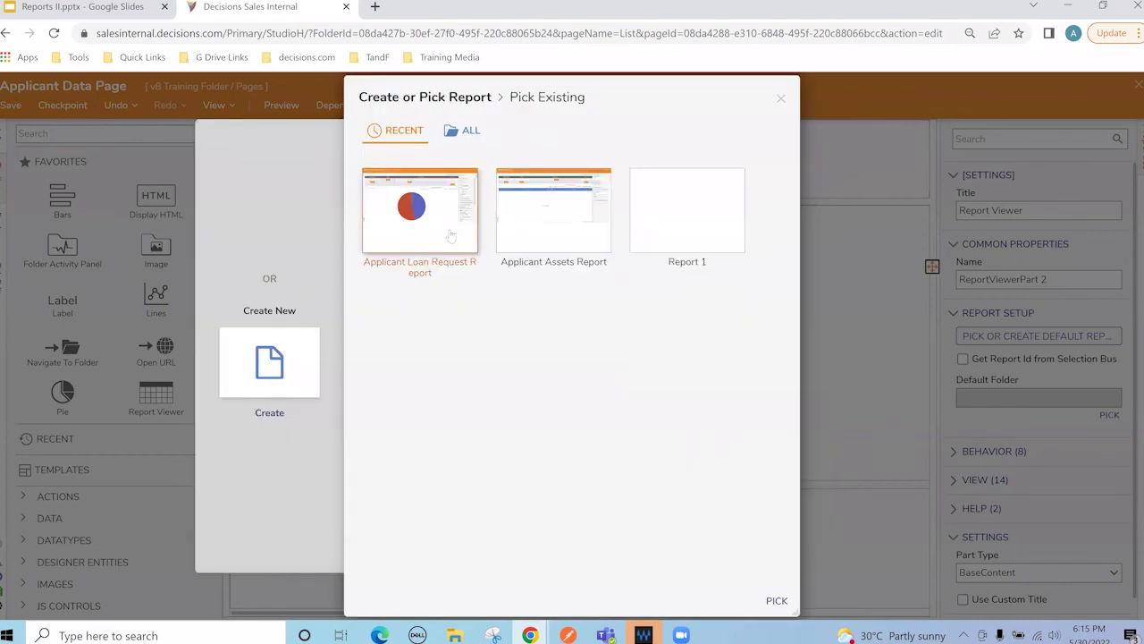
click(774, 600)
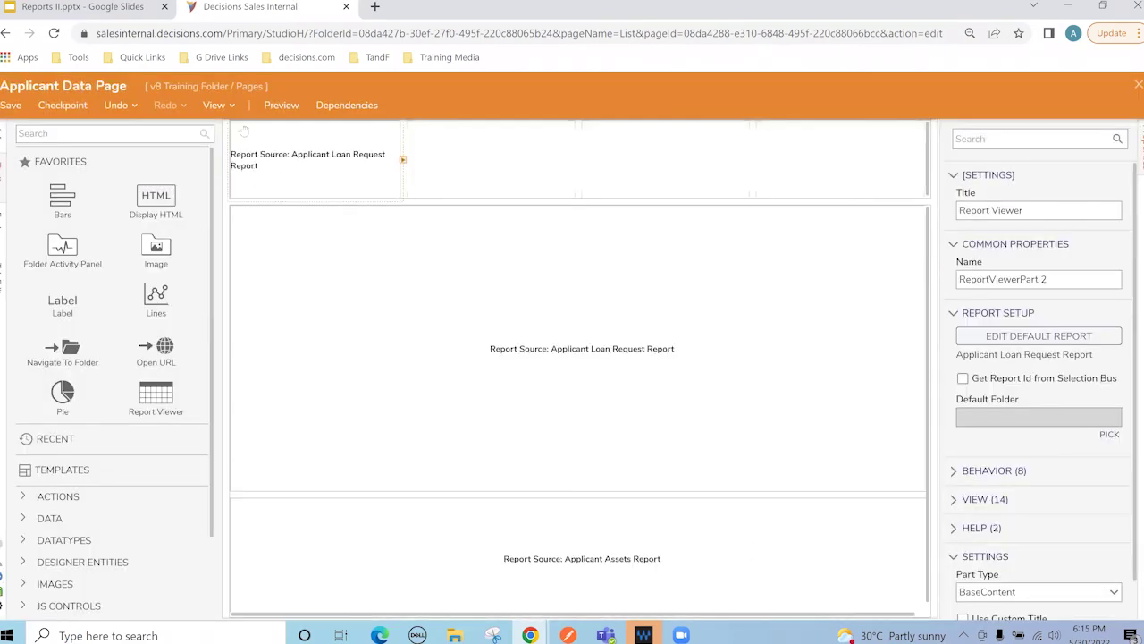
Preview the page to check the pie chart in the small report viewer.
click(281, 105)
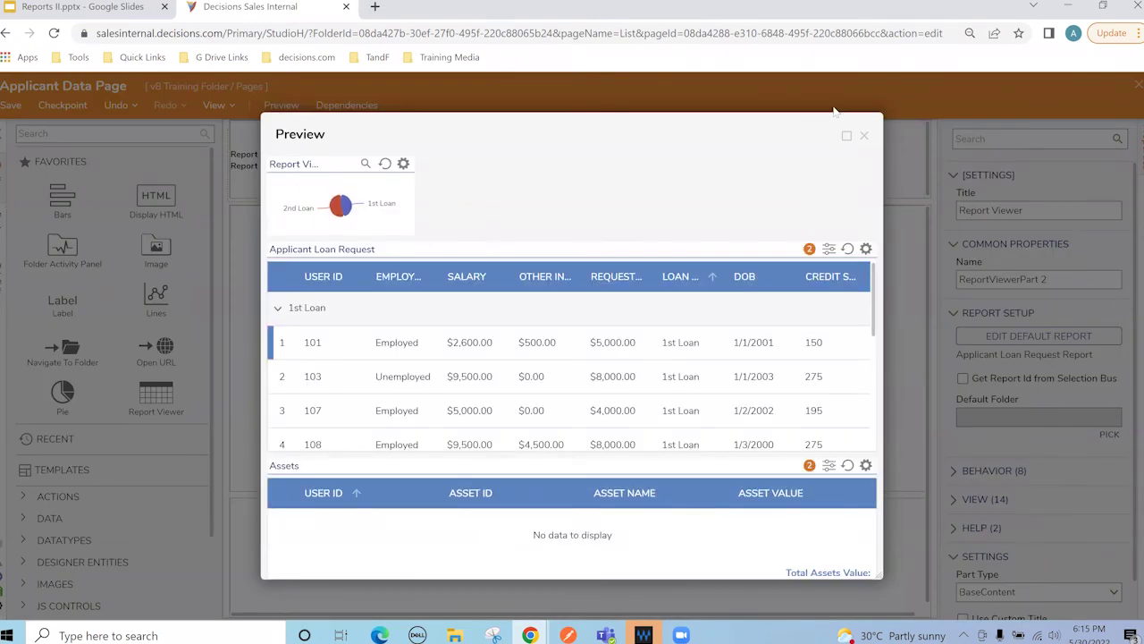
click(863, 135)
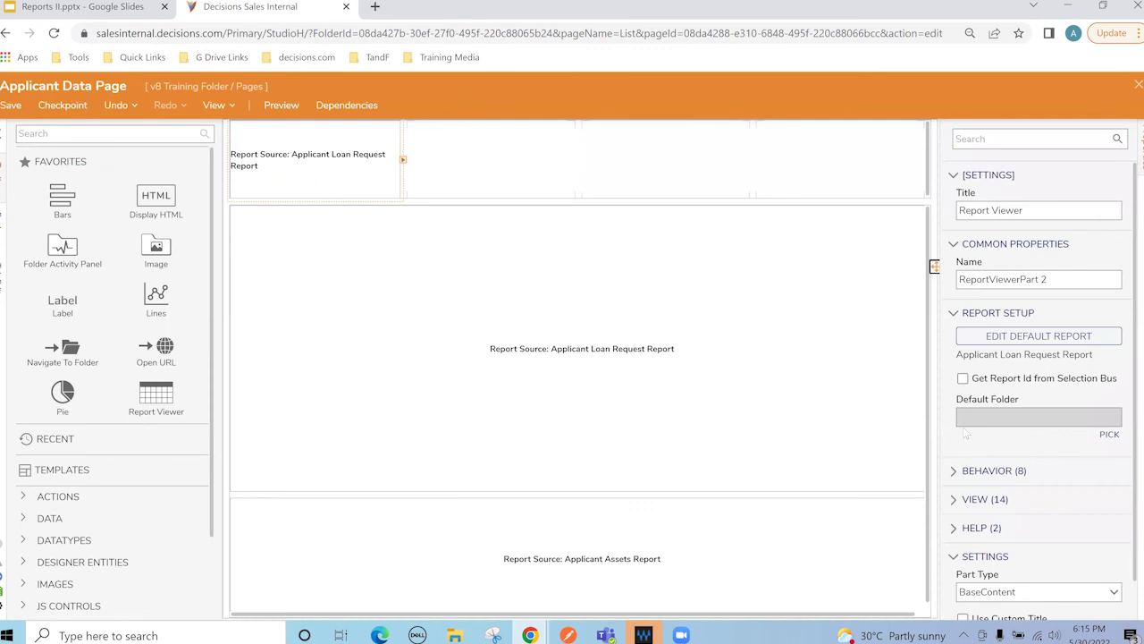
Set the small top report viewer's part type to Chromeless, and save and close the Applicant Data Page.
scroll(964, 431, down, 1)
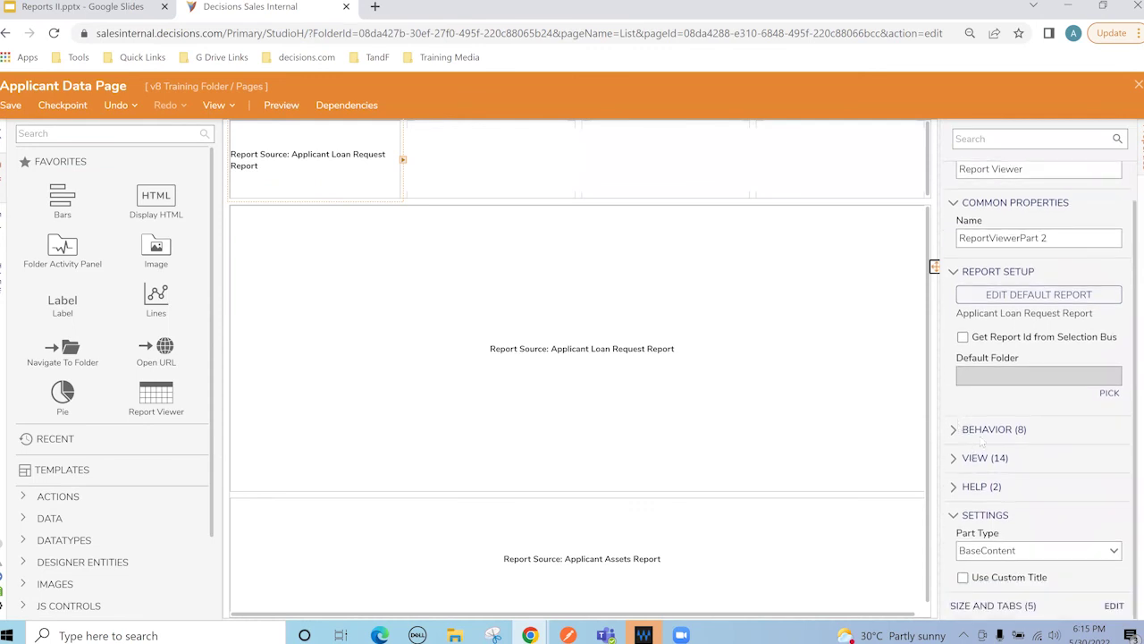
click(1114, 551)
click(991, 528)
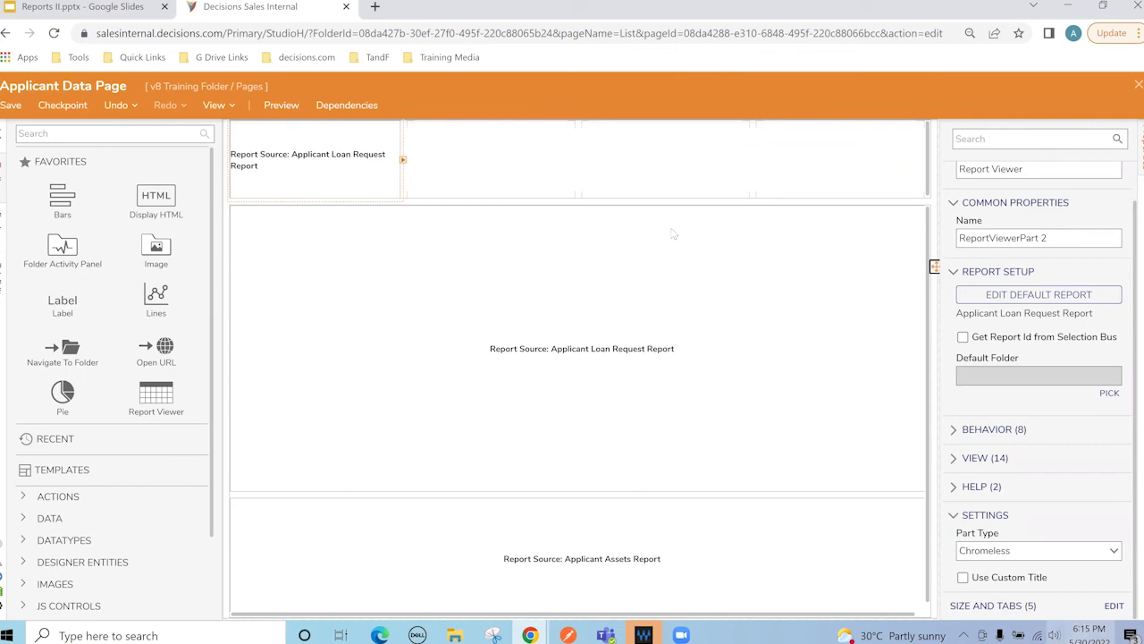
click(12, 106)
click(731, 409)
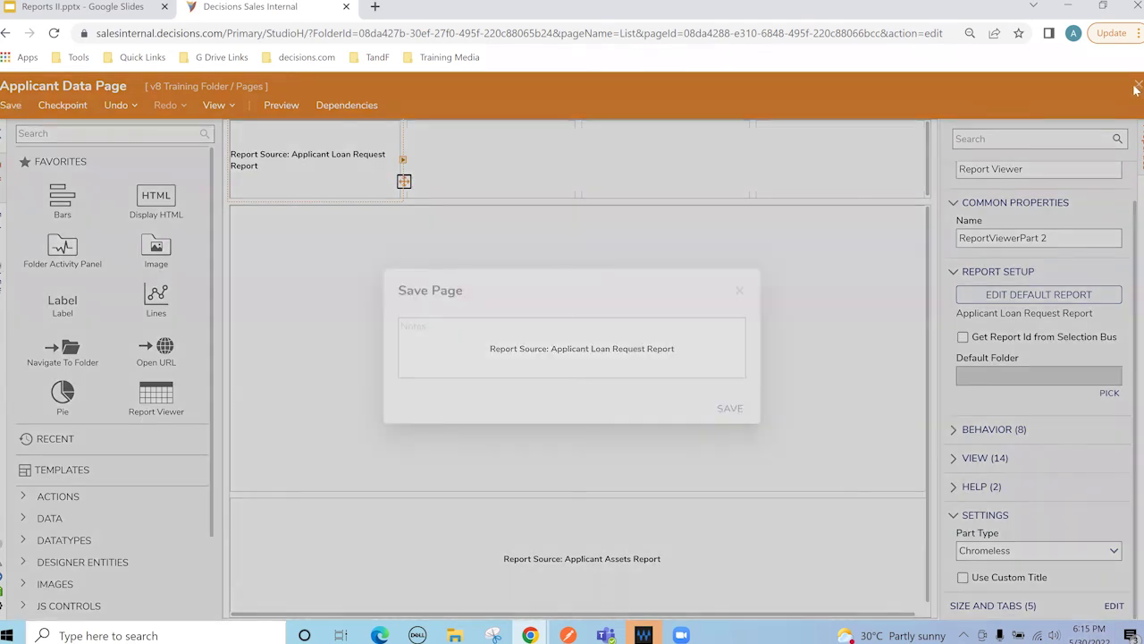
click(1138, 85)
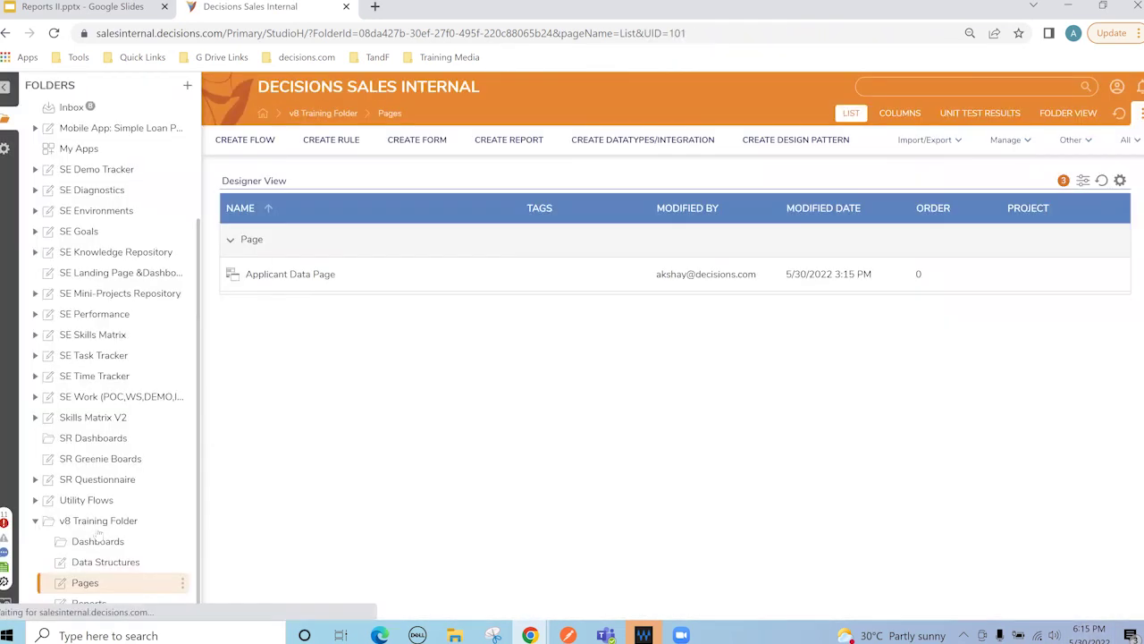
Open the page in the Dashboards folder and inspect the data behind the pie chart's 1st Loan and 2nd Loan slices.
click(100, 542)
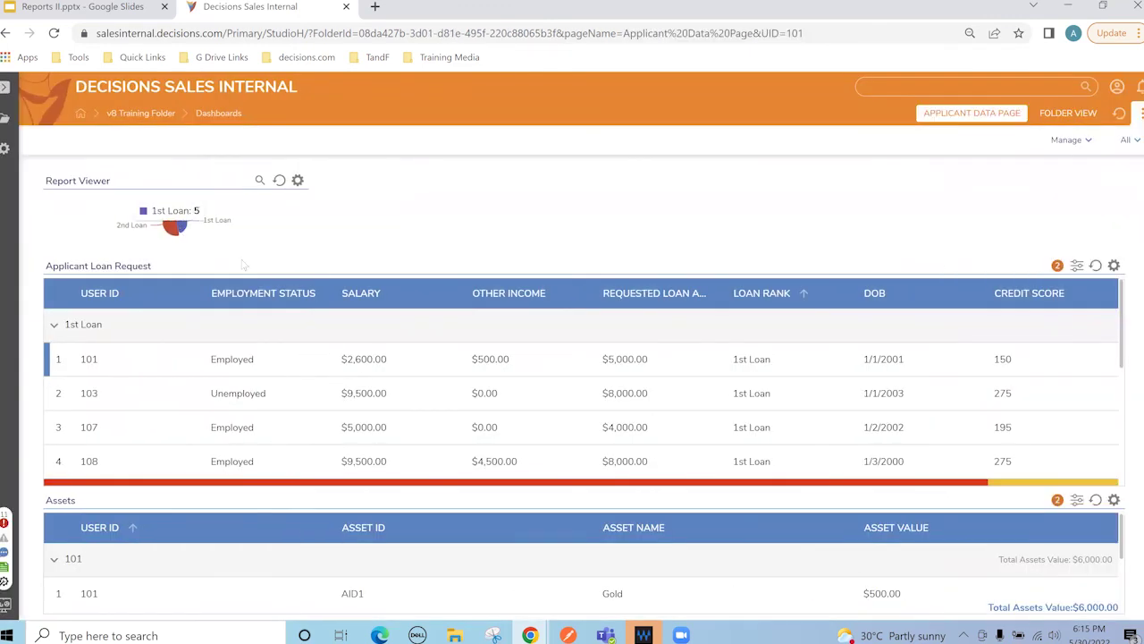
click(183, 225)
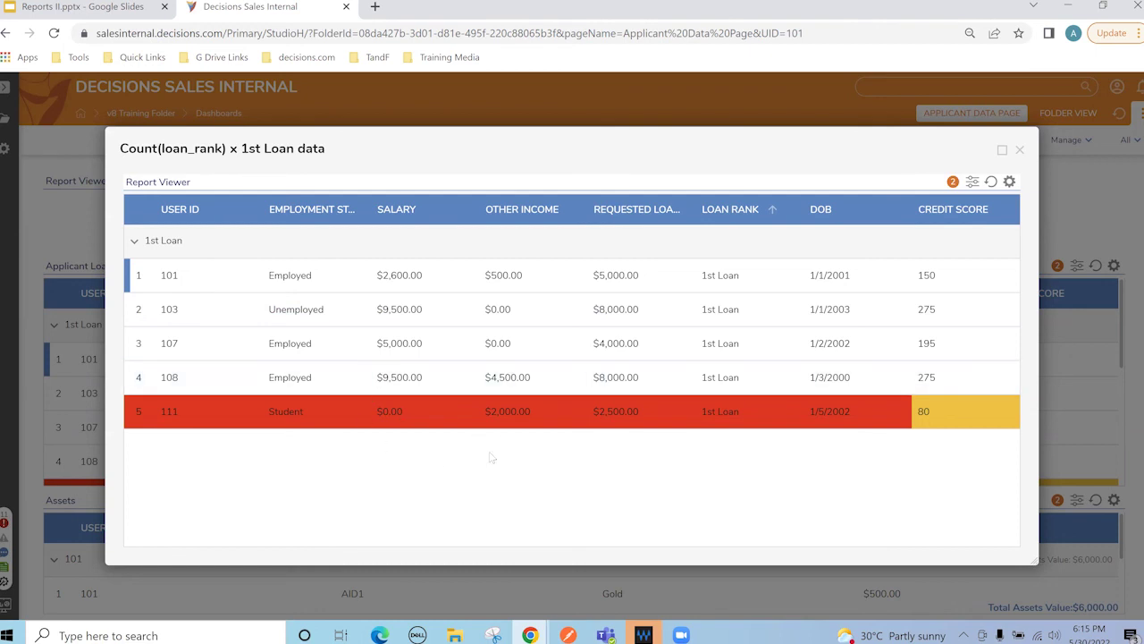
click(1019, 149)
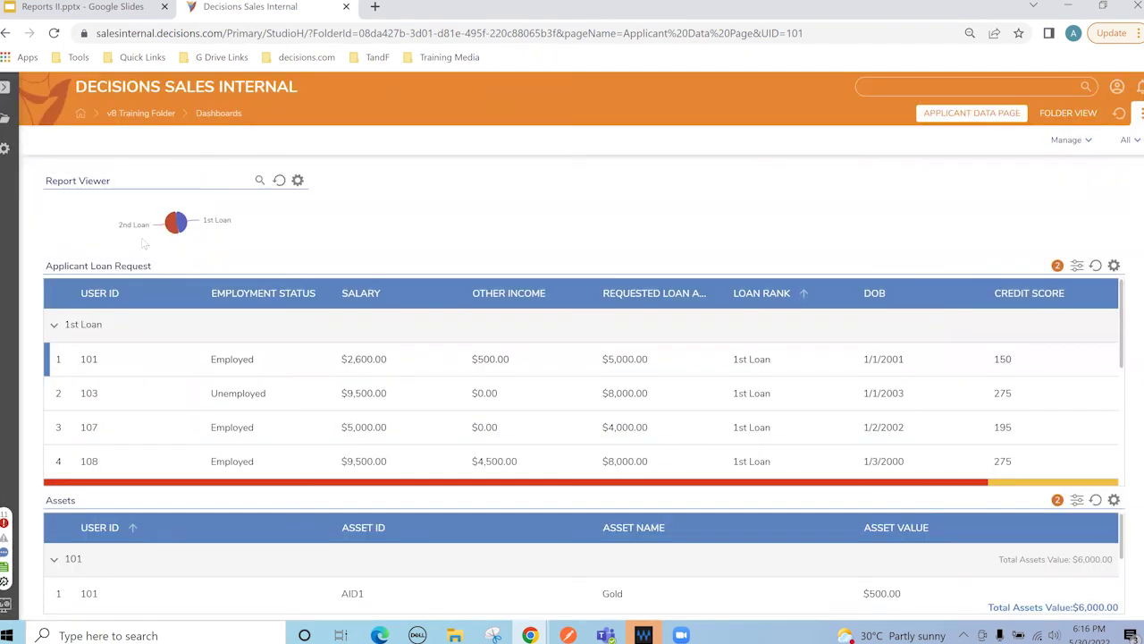
click(170, 223)
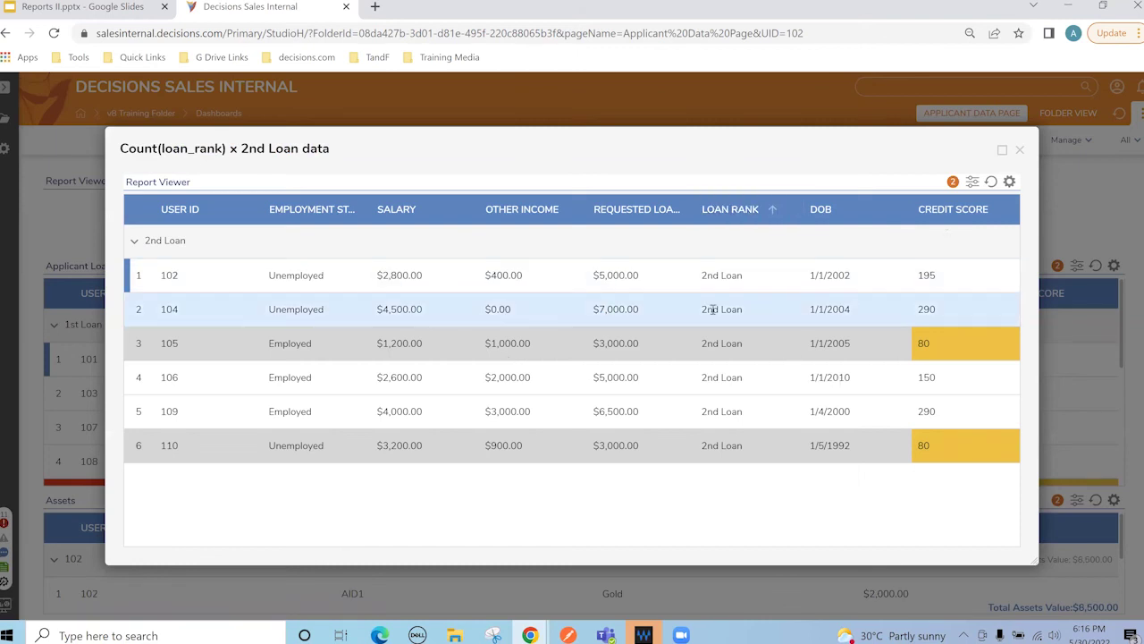
click(1019, 150)
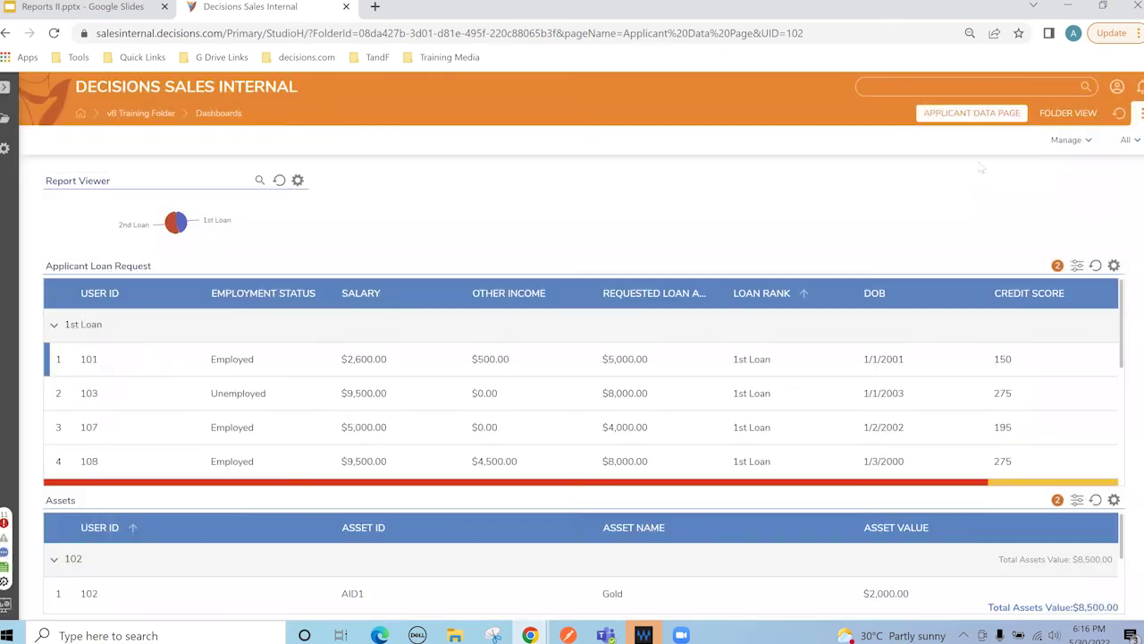
Edit the Applicant Loan Request Report from the dashboard viewer to add a Bars chart view titled "Bar Chart", and save without reloading.
click(298, 180)
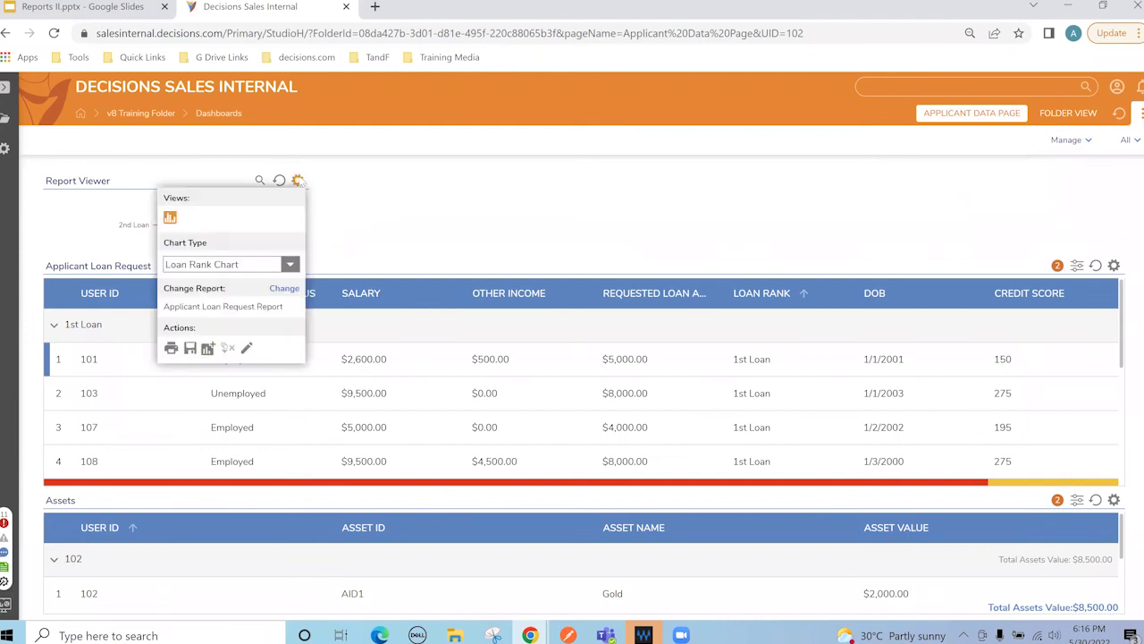
click(251, 348)
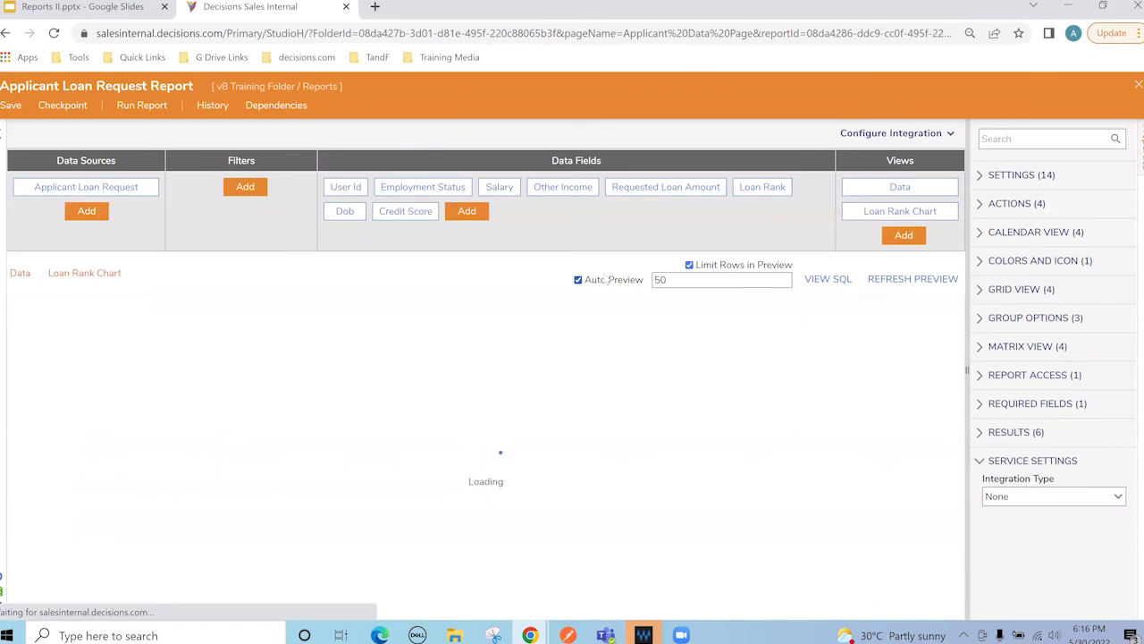
click(907, 236)
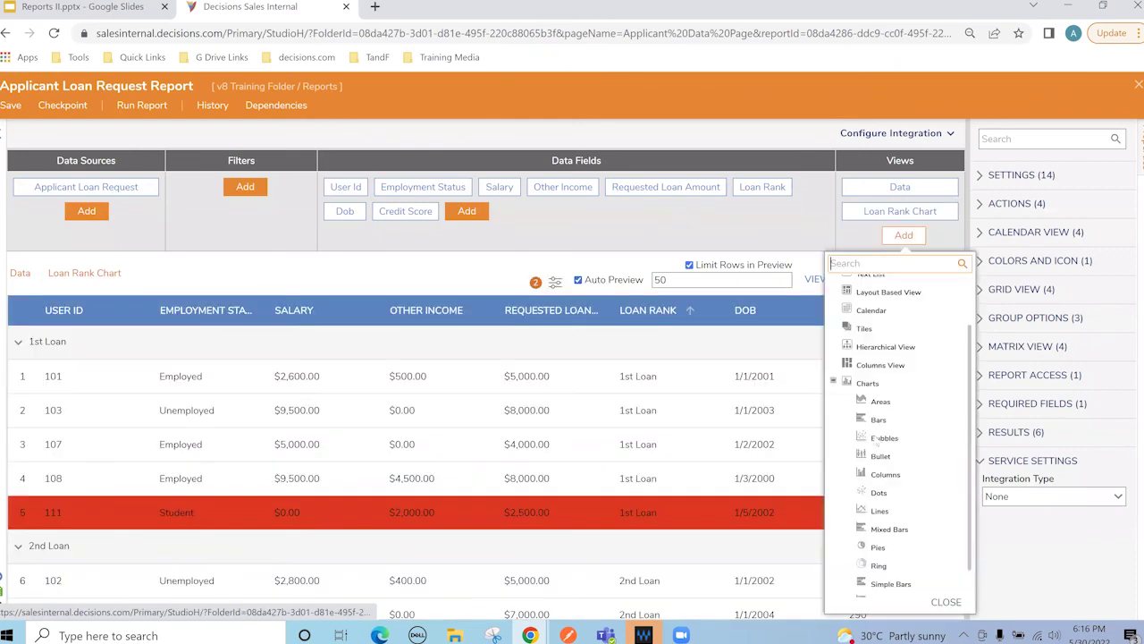
scroll(880, 478, down, 1)
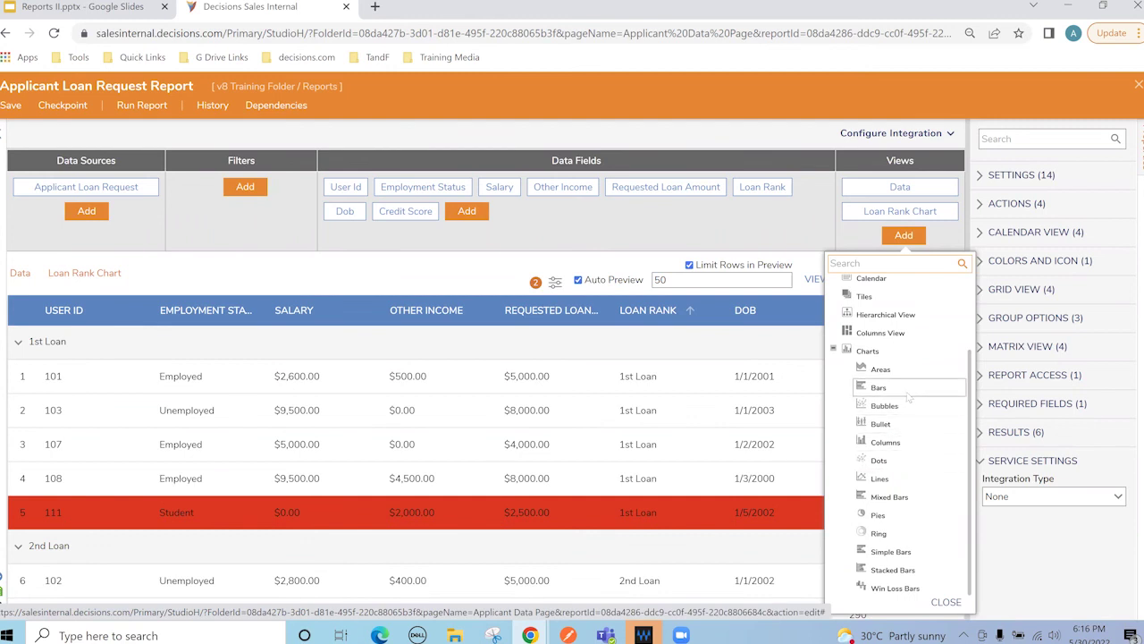
click(907, 394)
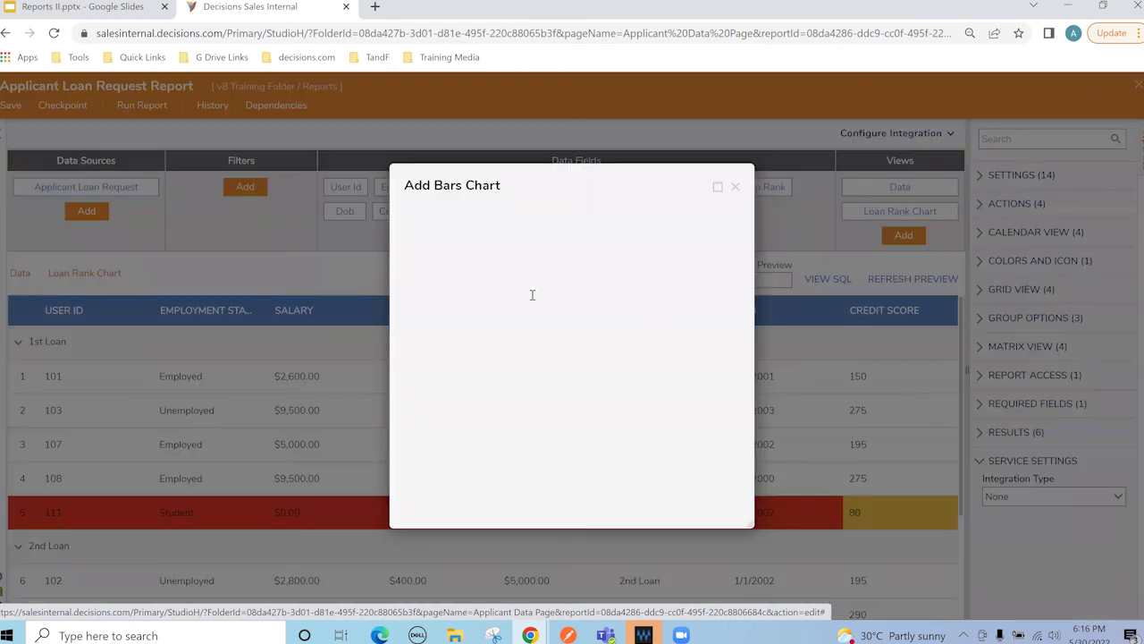
click(556, 368)
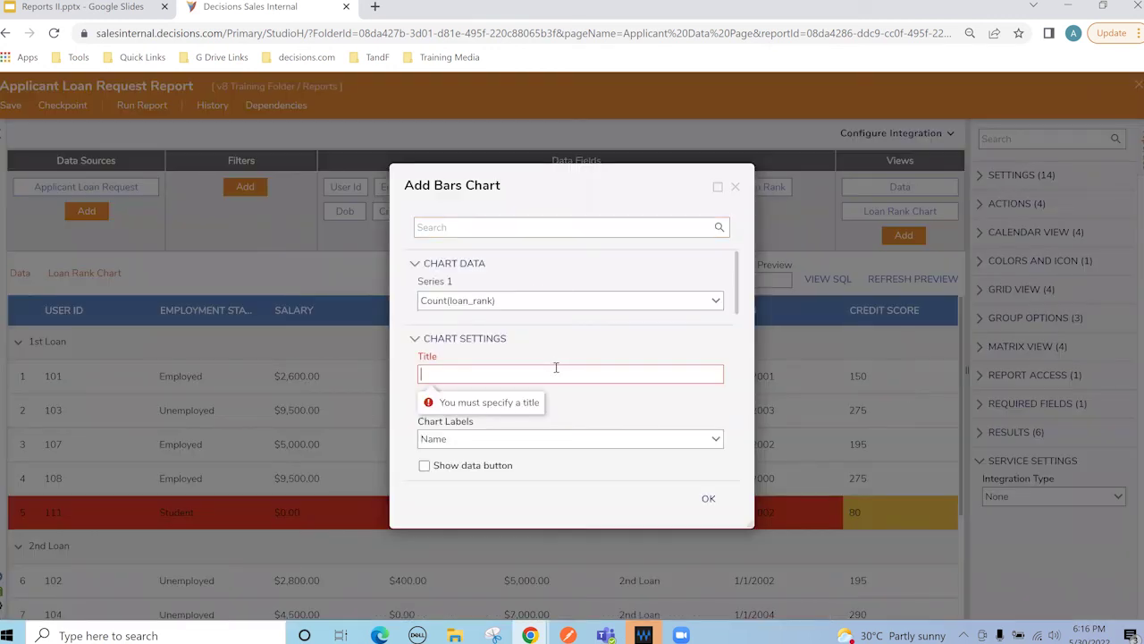
text(Bar Chart)
click(723, 509)
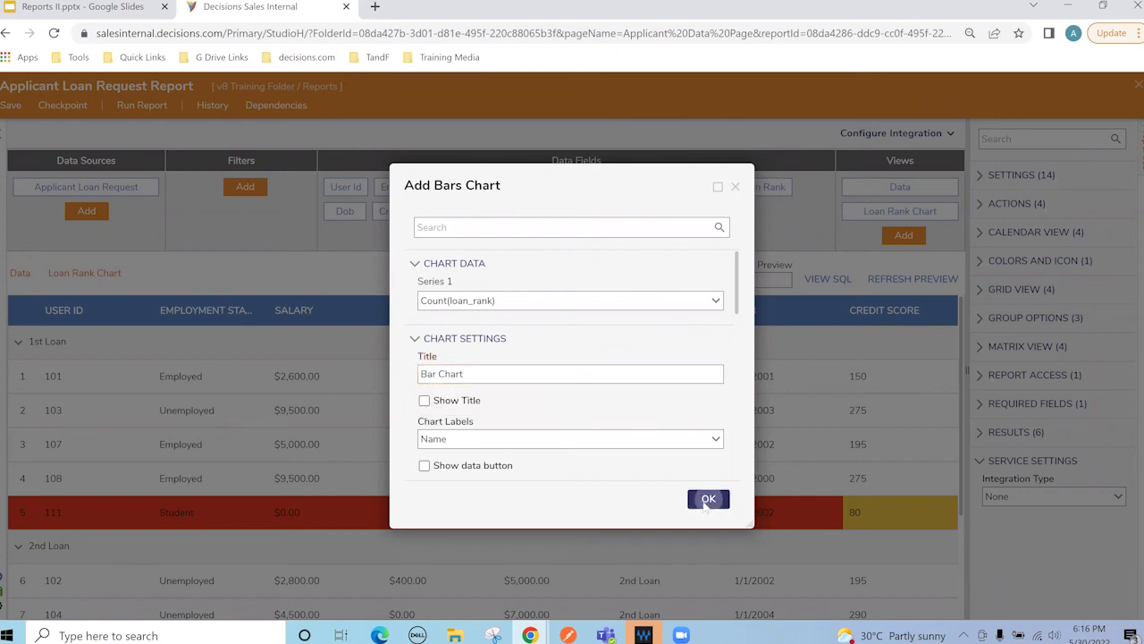
mouse_move(356, 491)
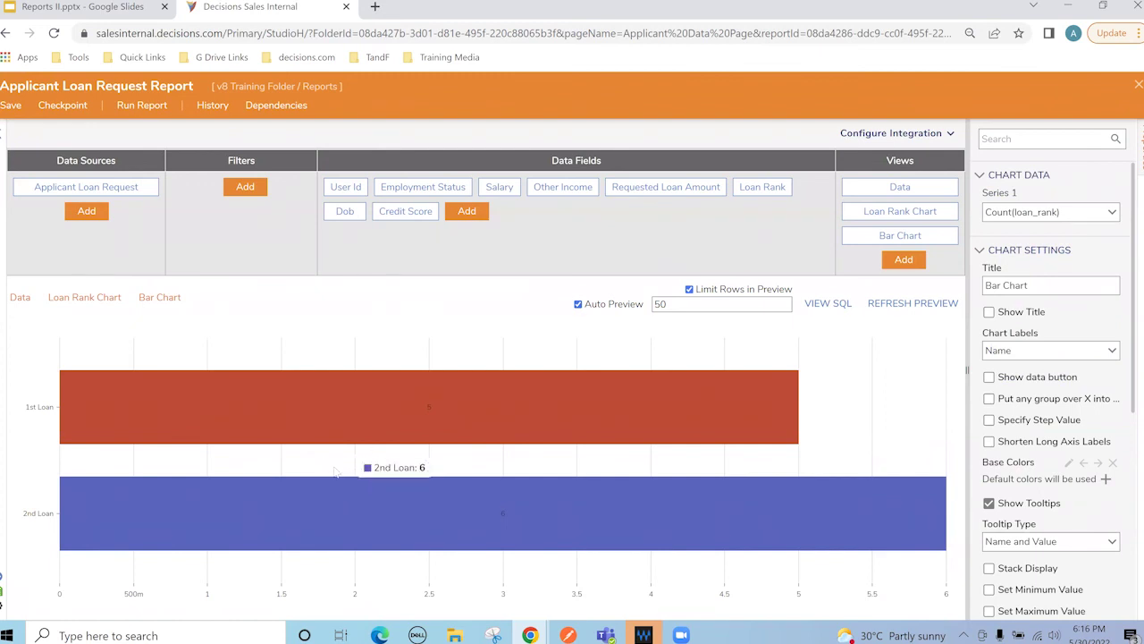
click(11, 104)
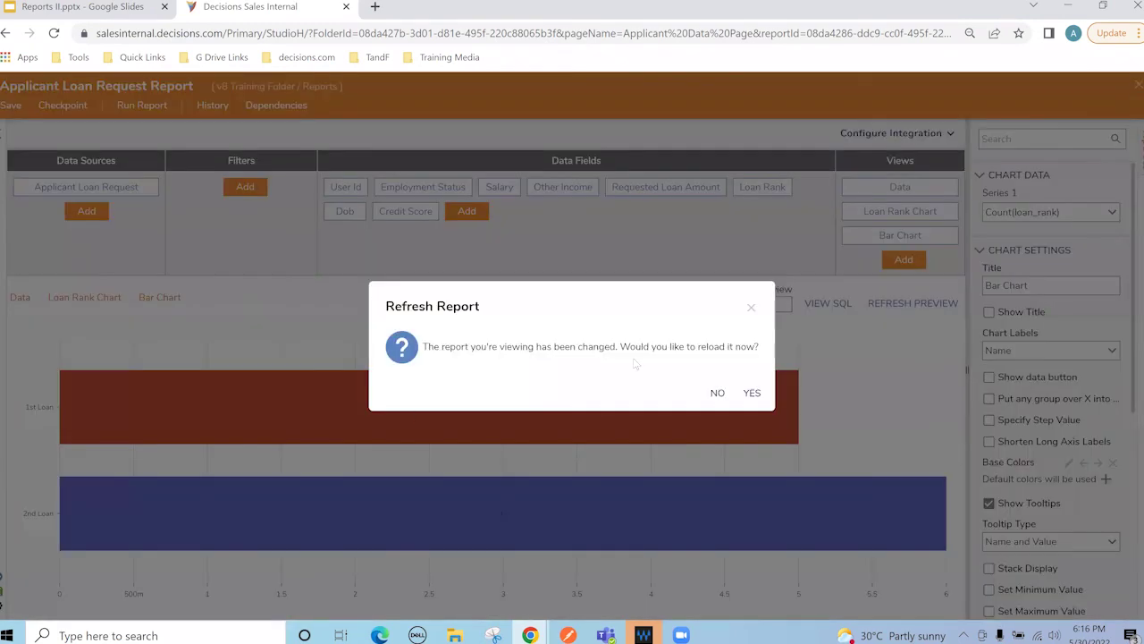
click(750, 307)
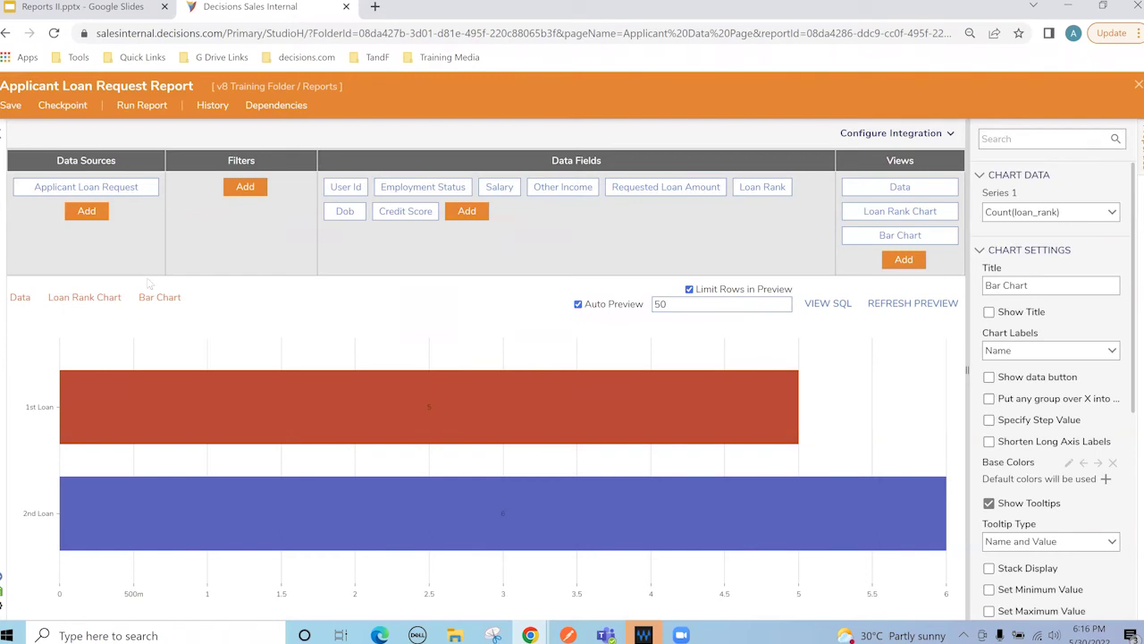
click(904, 261)
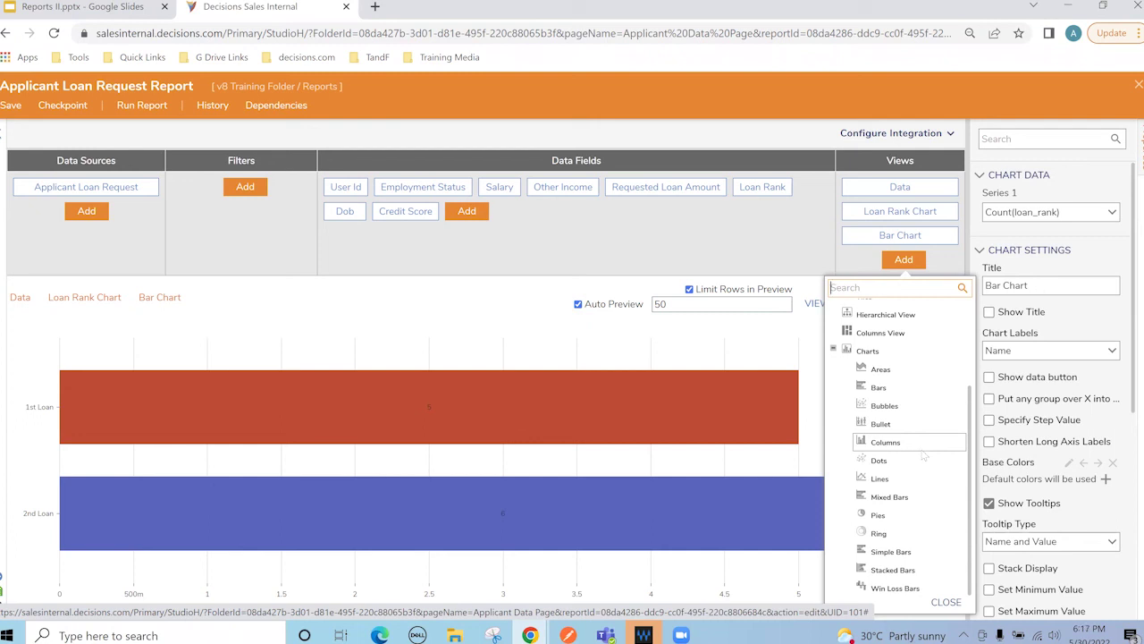
click(318, 292)
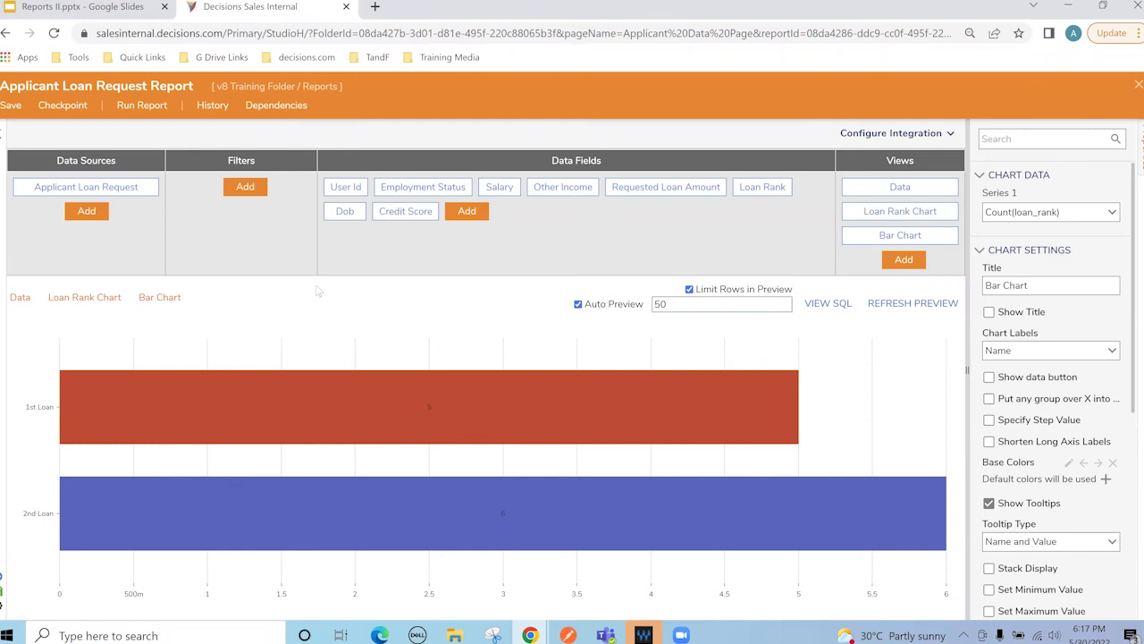
Publish the report as an API Service with JSON as the data format, and open its integration details.
click(894, 187)
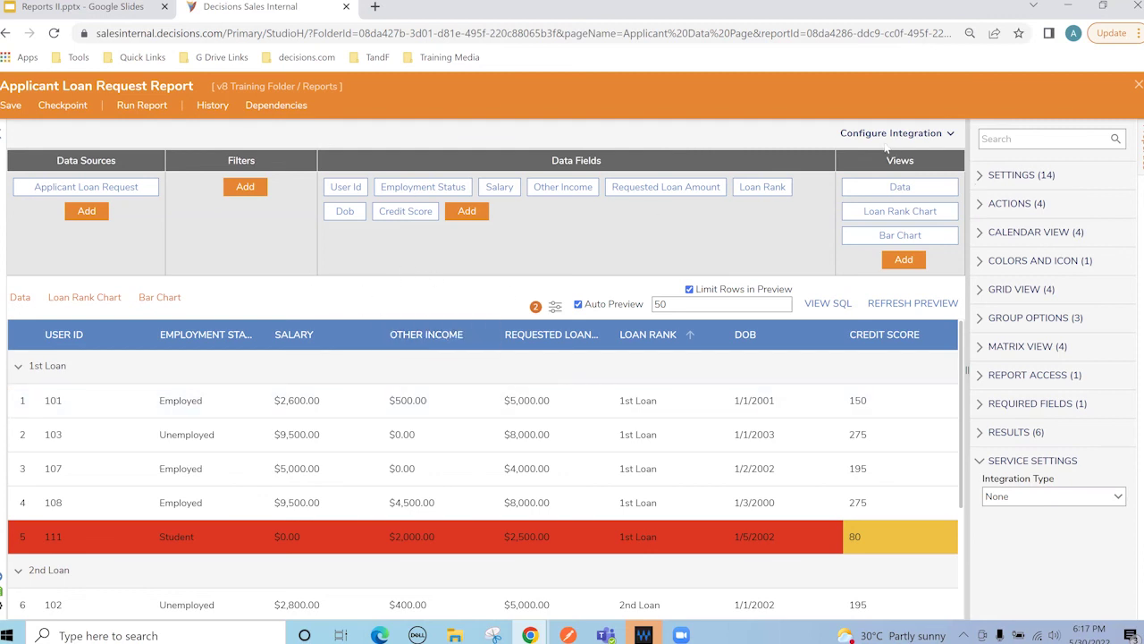
click(932, 136)
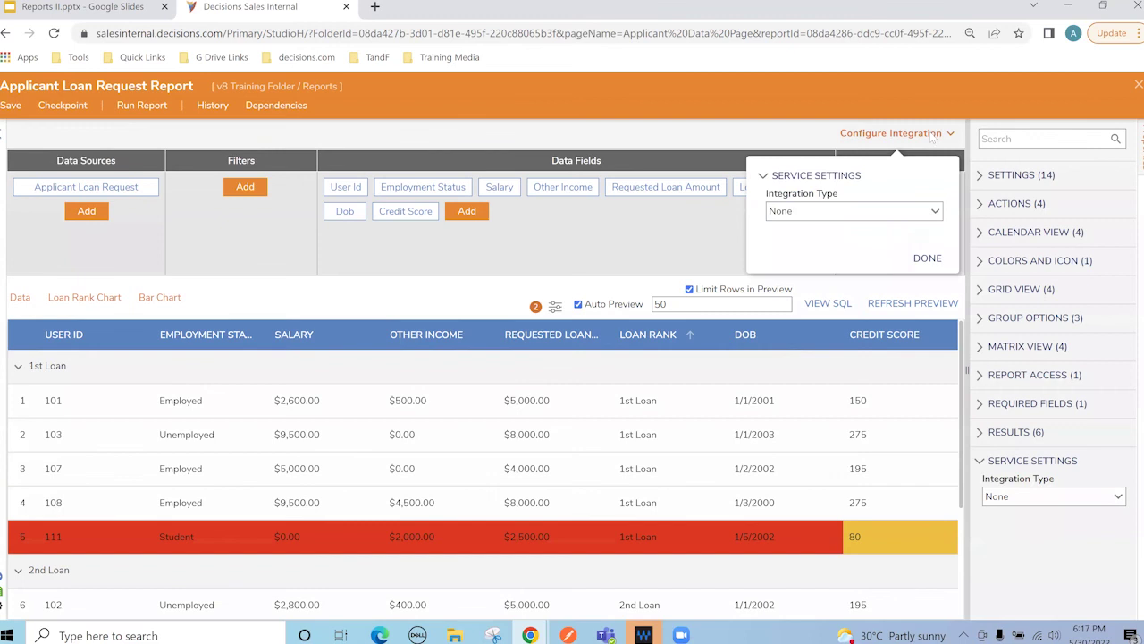
click(935, 215)
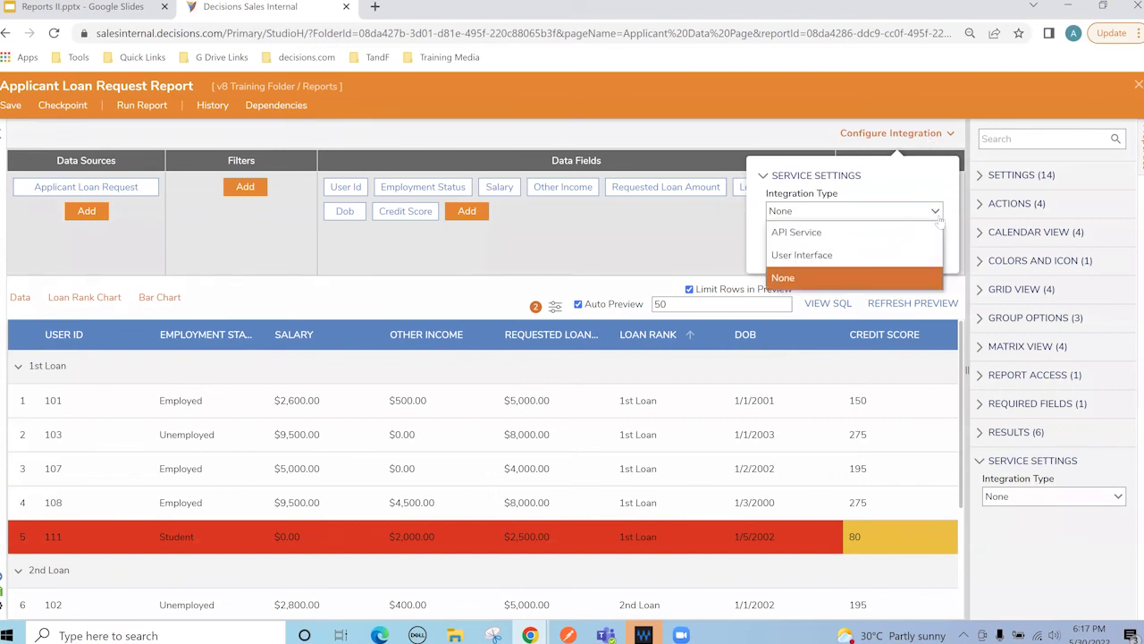
click(834, 233)
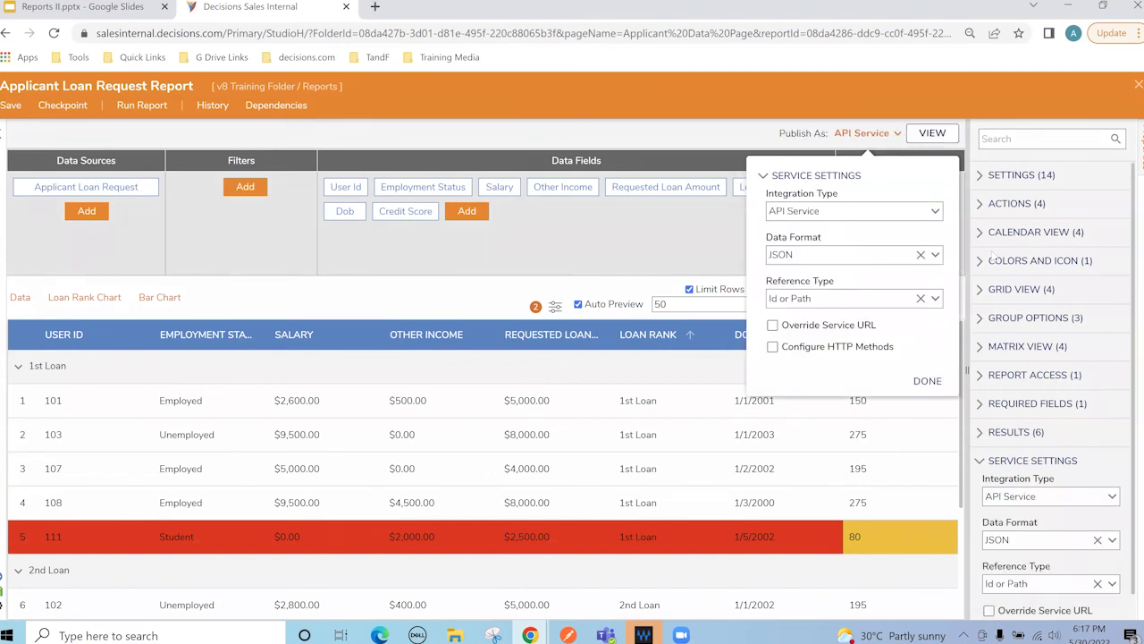
click(935, 255)
click(936, 256)
click(927, 380)
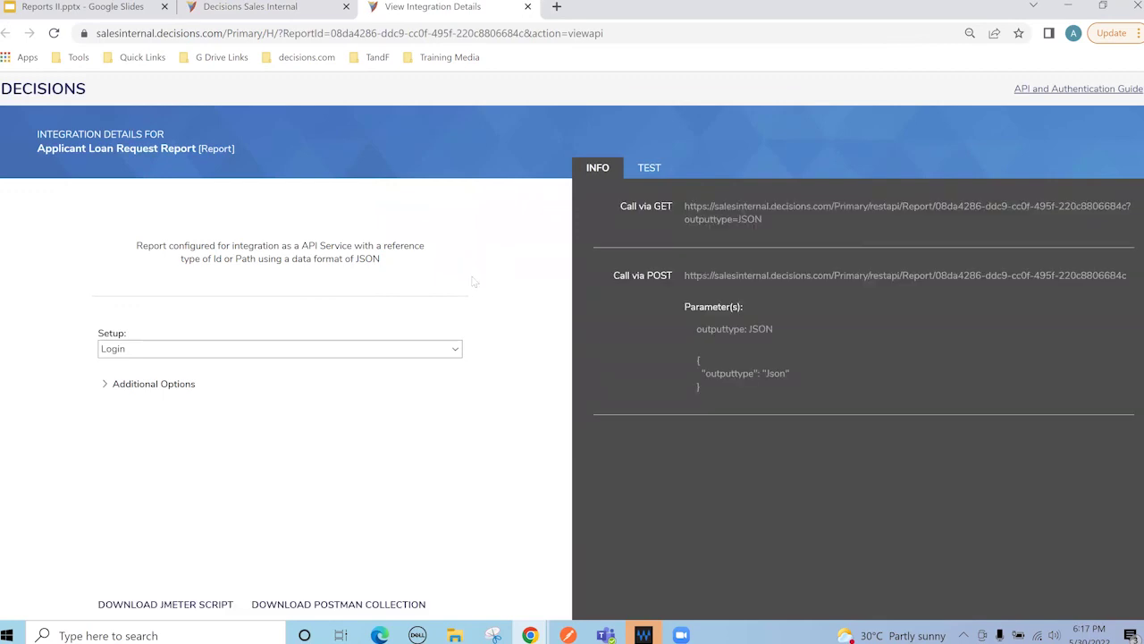
Examine the GET and POST call URLs and the output type parameter in the report's integration details.
drag(755, 226, 686, 208)
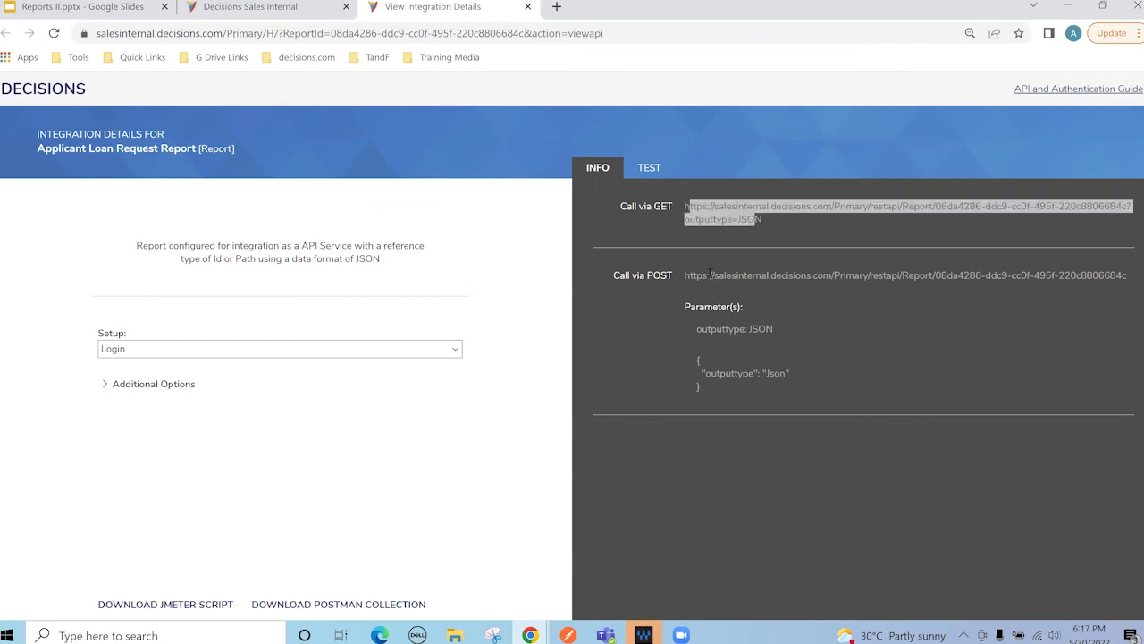
drag(685, 275, 949, 295)
drag(705, 373, 787, 375)
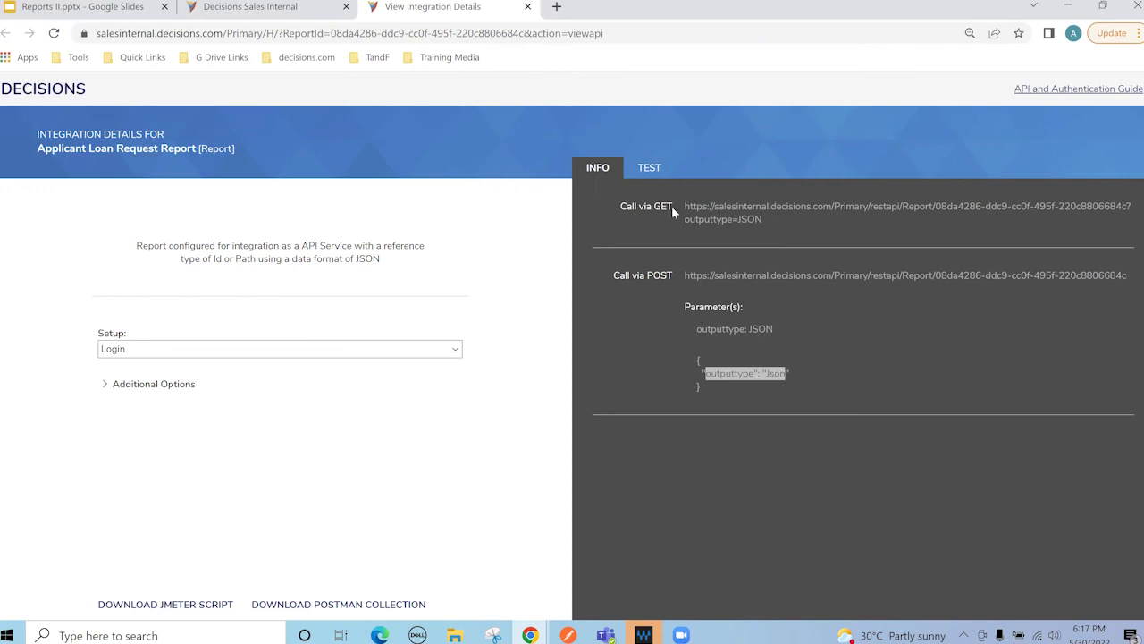
Run a GET test of the report's API and examine the returned JSON rows.
click(648, 173)
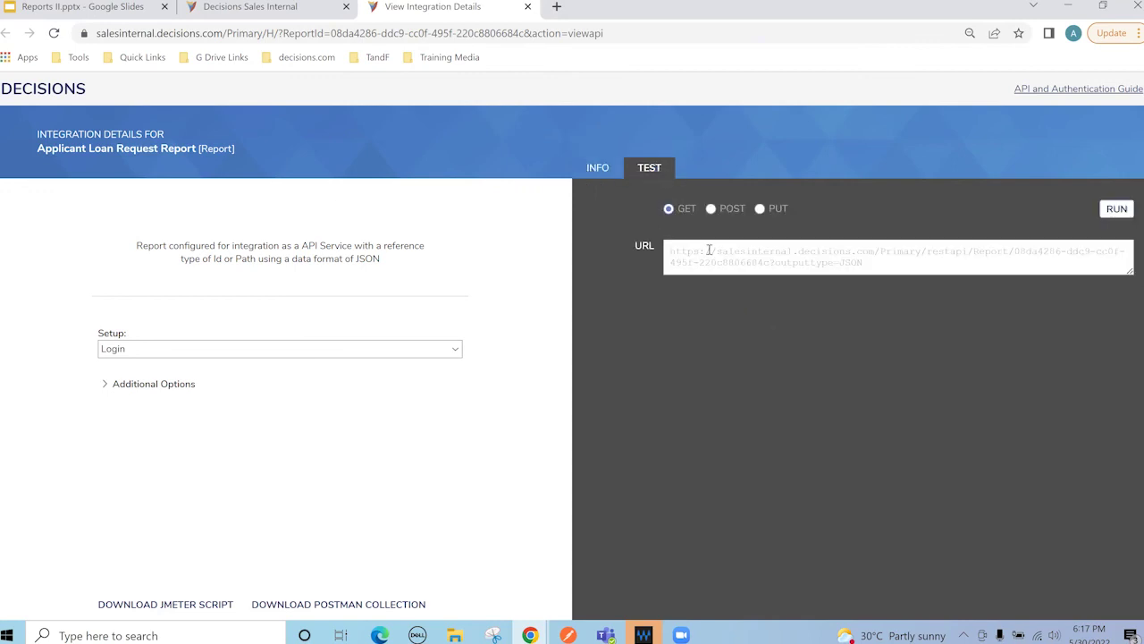
click(1117, 208)
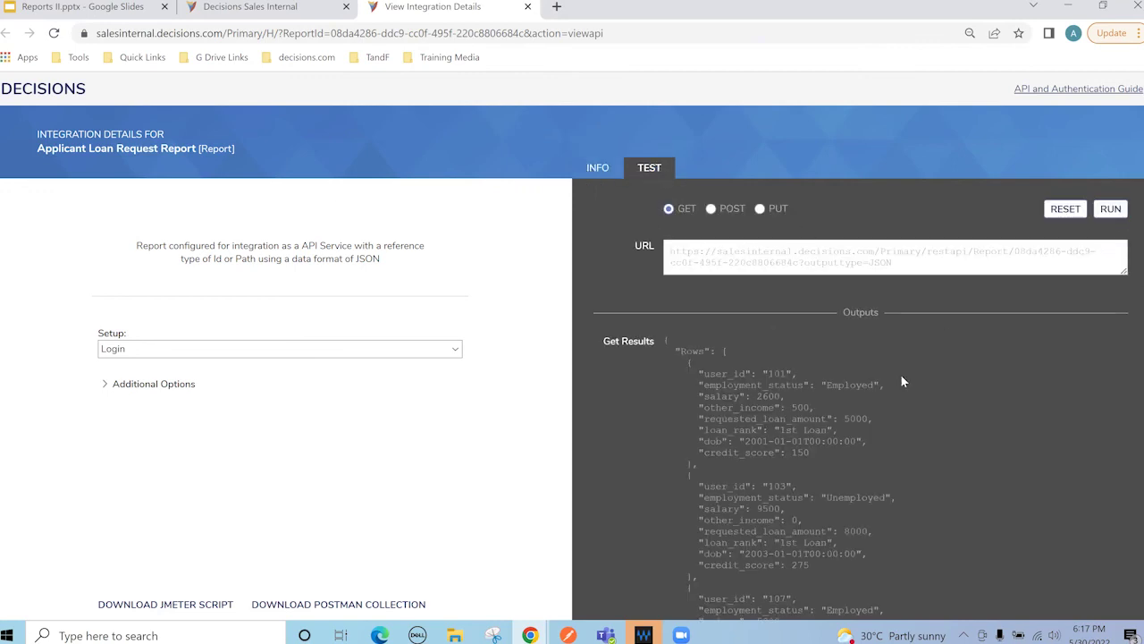
scroll(712, 410, down, 1)
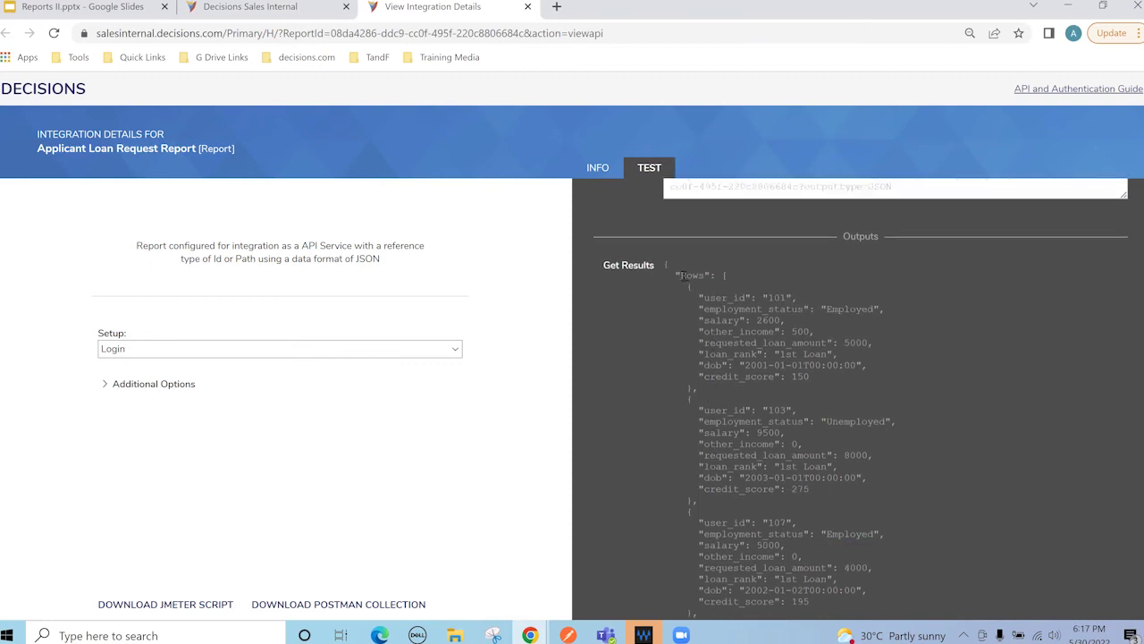
drag(681, 277, 810, 366)
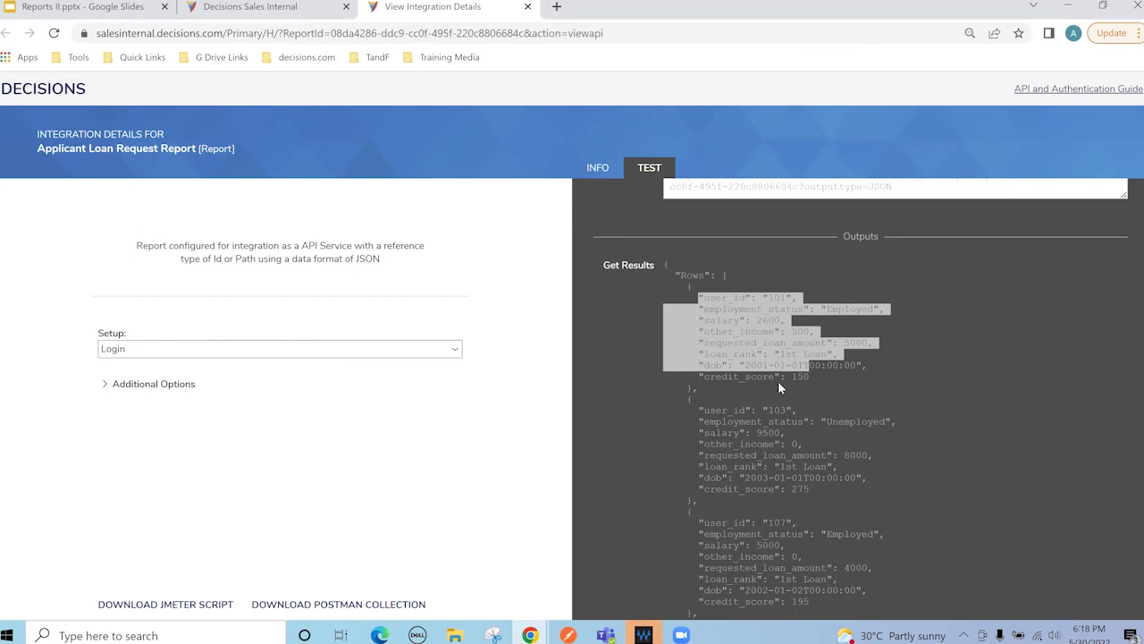
click(776, 382)
scroll(769, 392, down, 8)
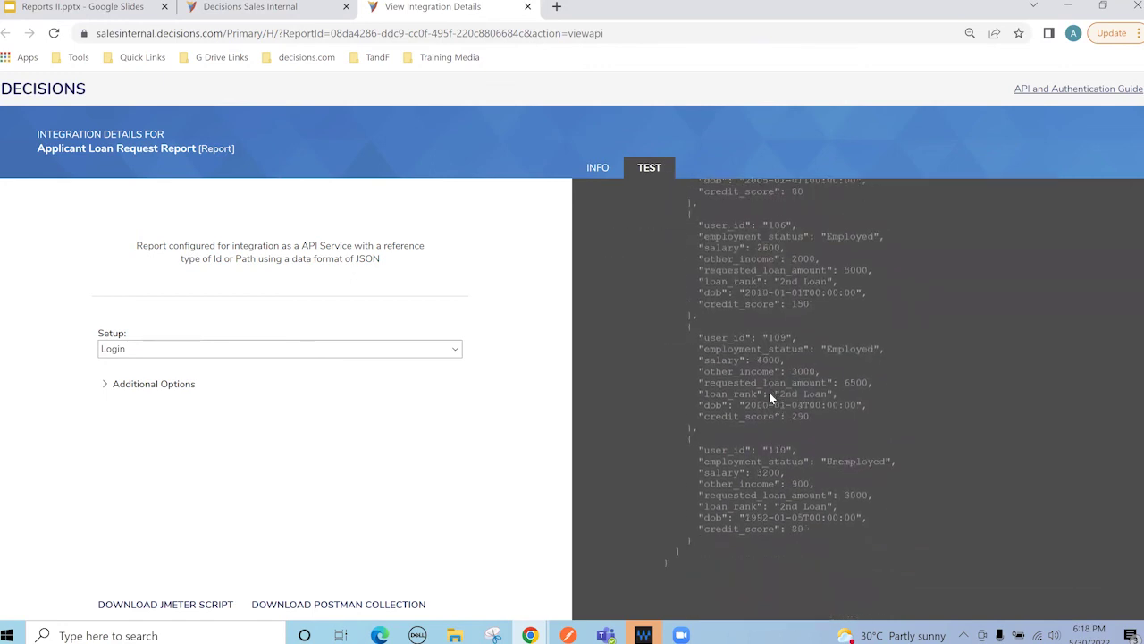
scroll(692, 429, up, 5)
scroll(694, 405, up, 4)
scroll(688, 405, up, 10)
drag(698, 374, 809, 440)
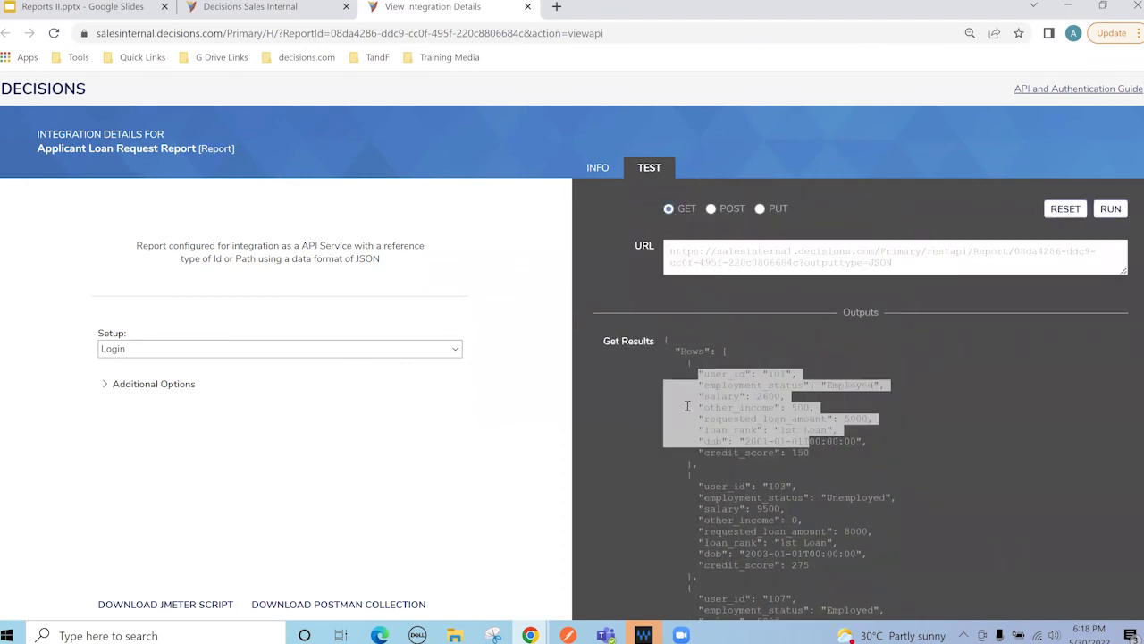
Return to the Applicant Loan Request Report designer and reload the changed report.
click(259, 13)
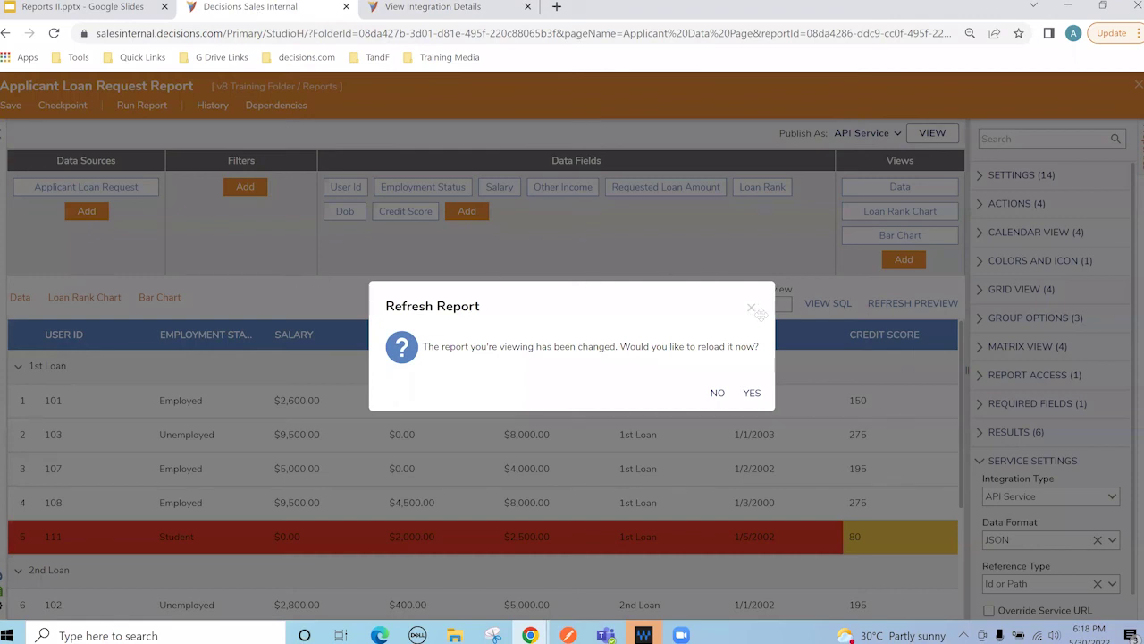
click(749, 395)
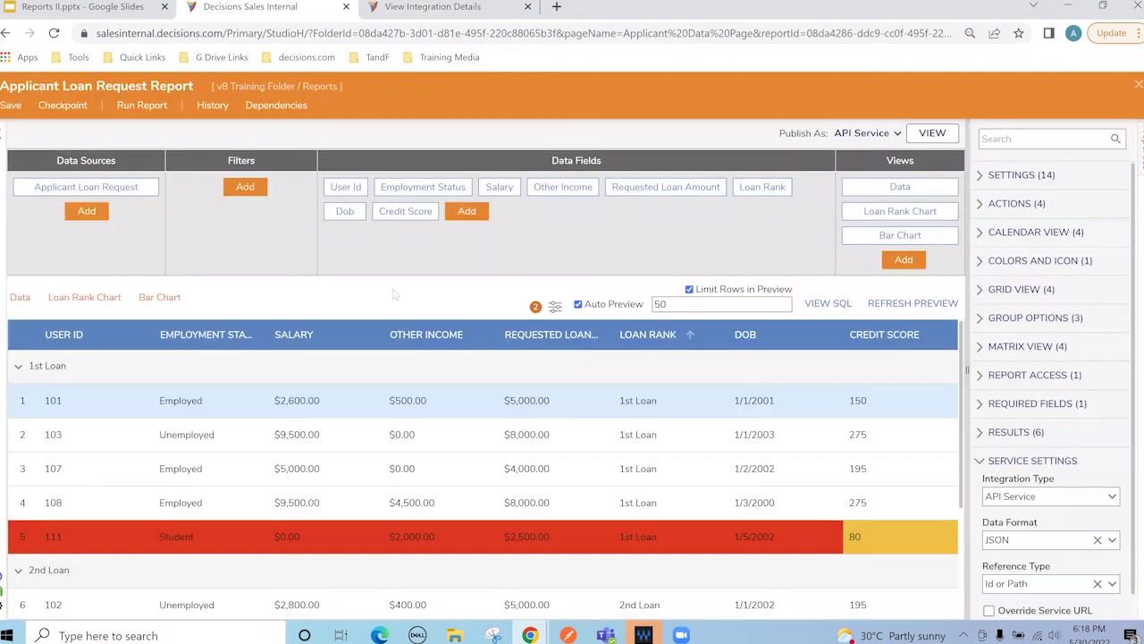